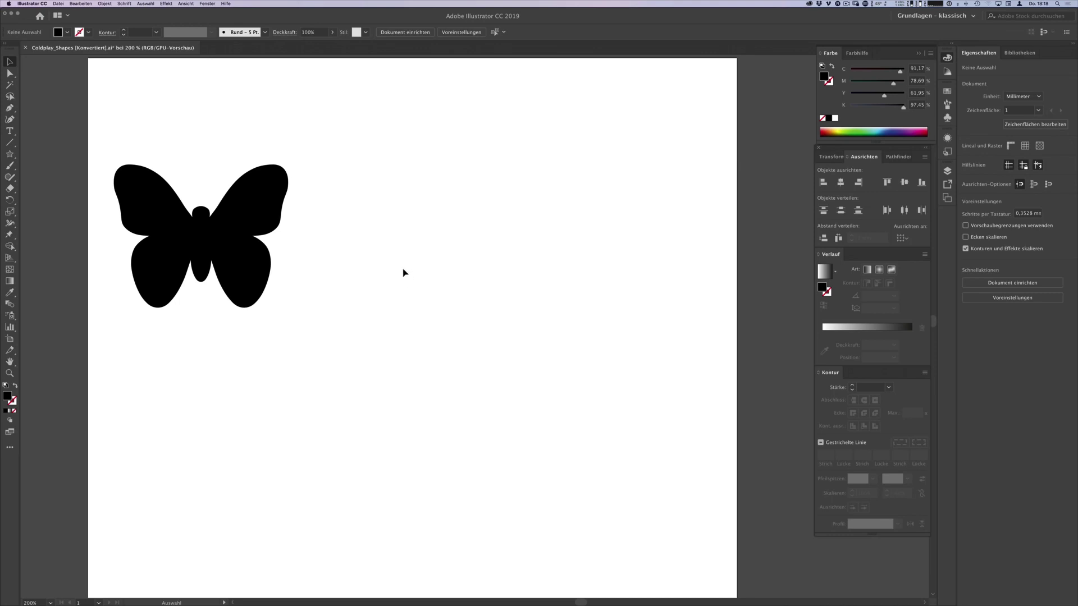
Switch to Safari showing the dafont page for 'Every Truetype is a Wisefont'
key(super+Tab)
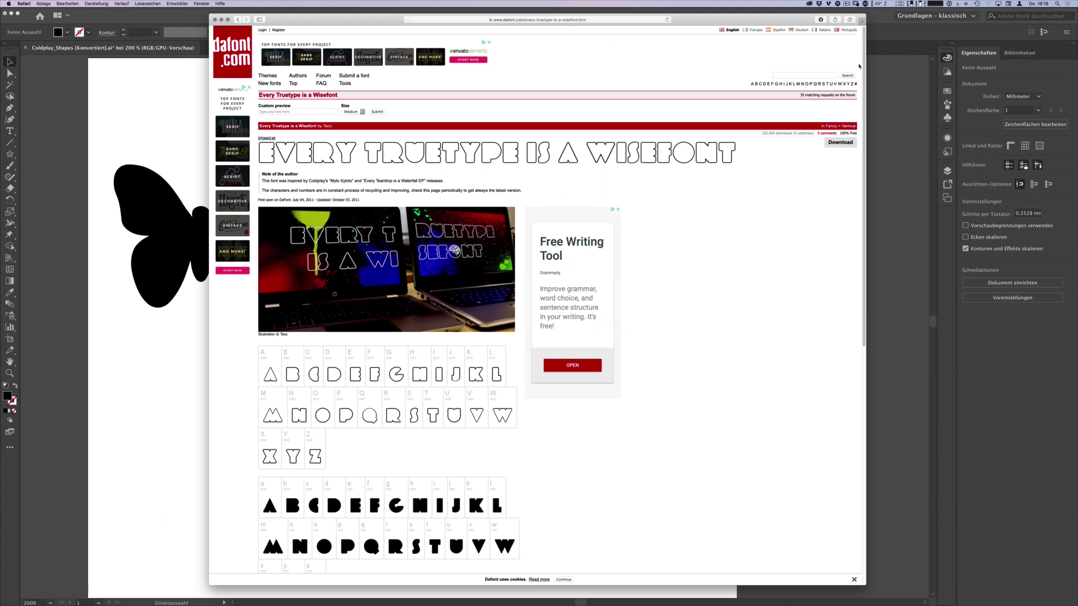
scroll(851, 101, down, 5)
scroll(835, 161, down, 3)
scroll(780, 235, down, 2)
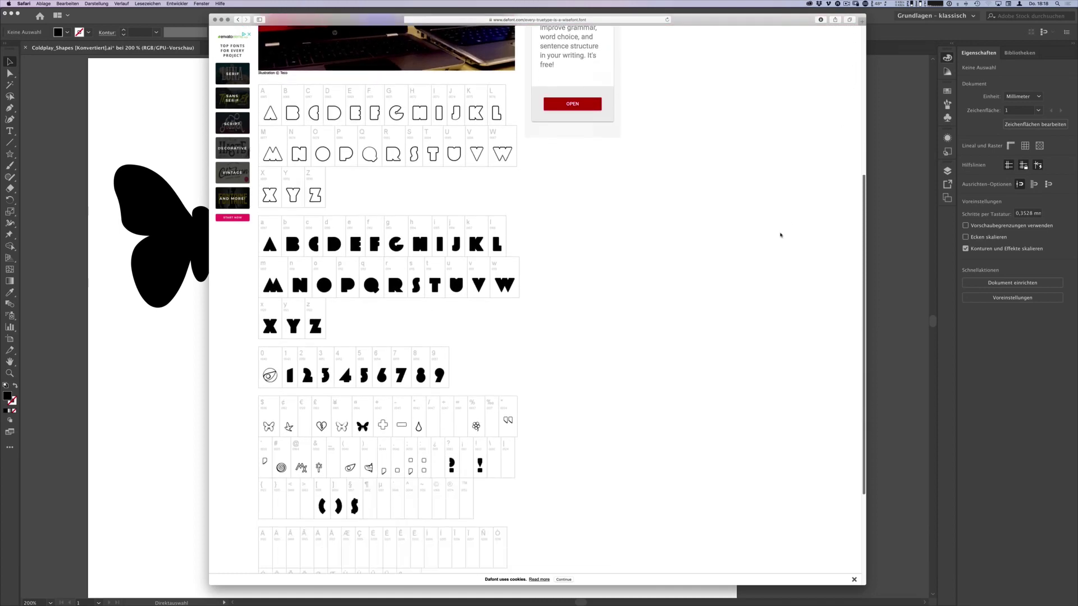
scroll(758, 264, down, 3)
scroll(754, 279, down, 2)
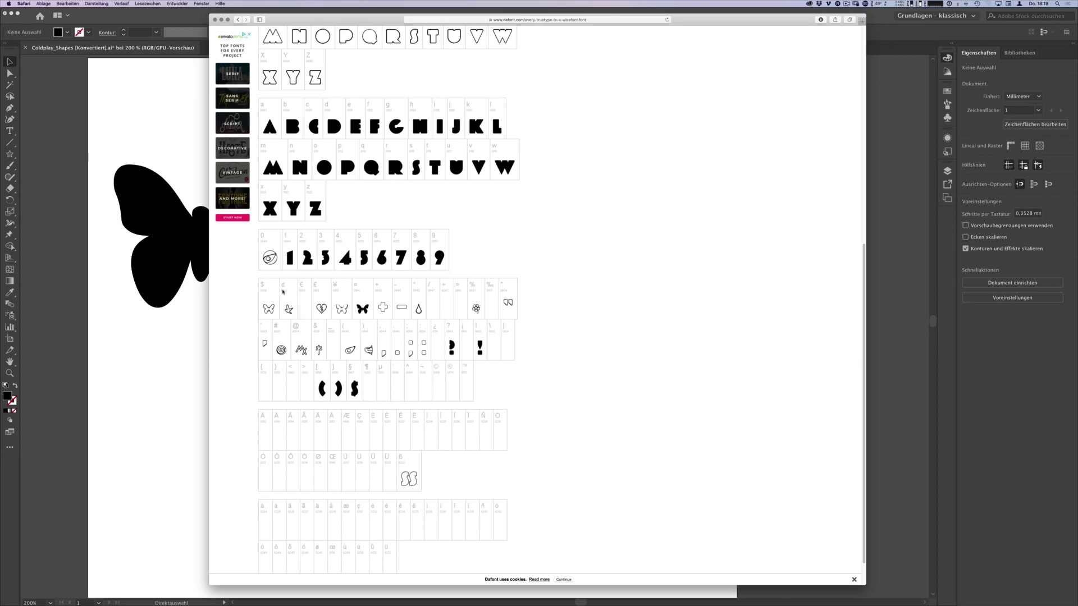
Bring the Illustrator butterfly document back to the front after viewing the glyphs
click(191, 363)
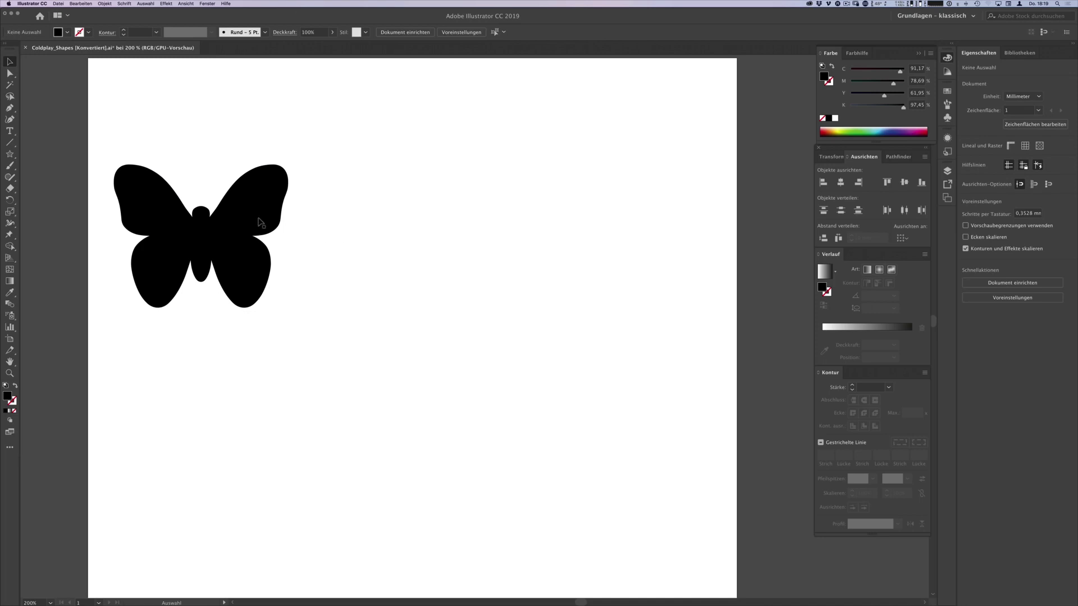
Type the bird glyph right of the butterfly and enlarge it to about twice its size
key(t)
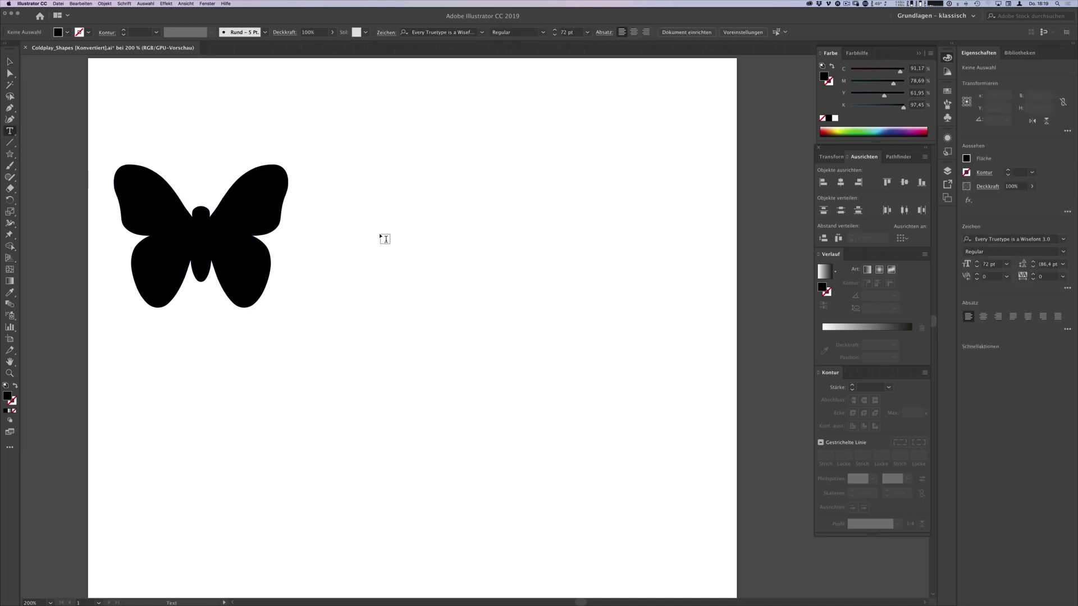
click(386, 239)
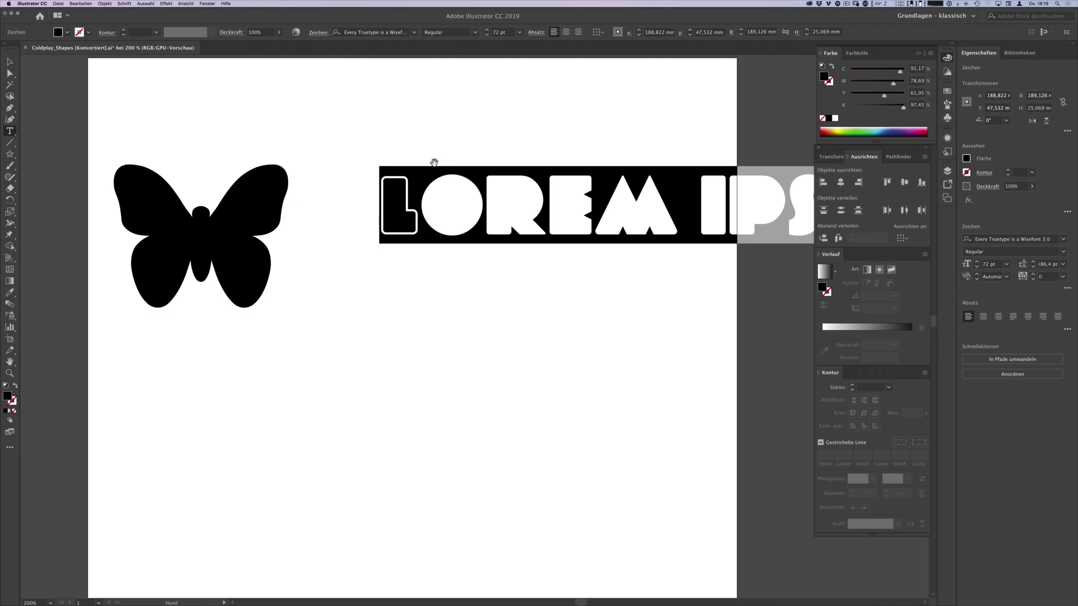
text(b)
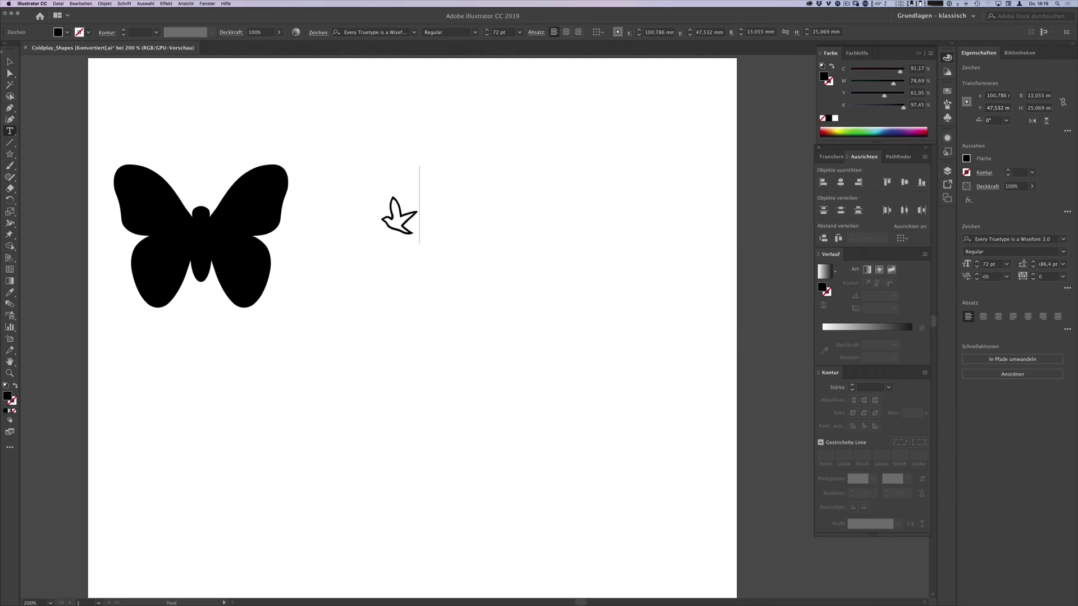
click(10, 62)
drag(421, 245, 496, 329)
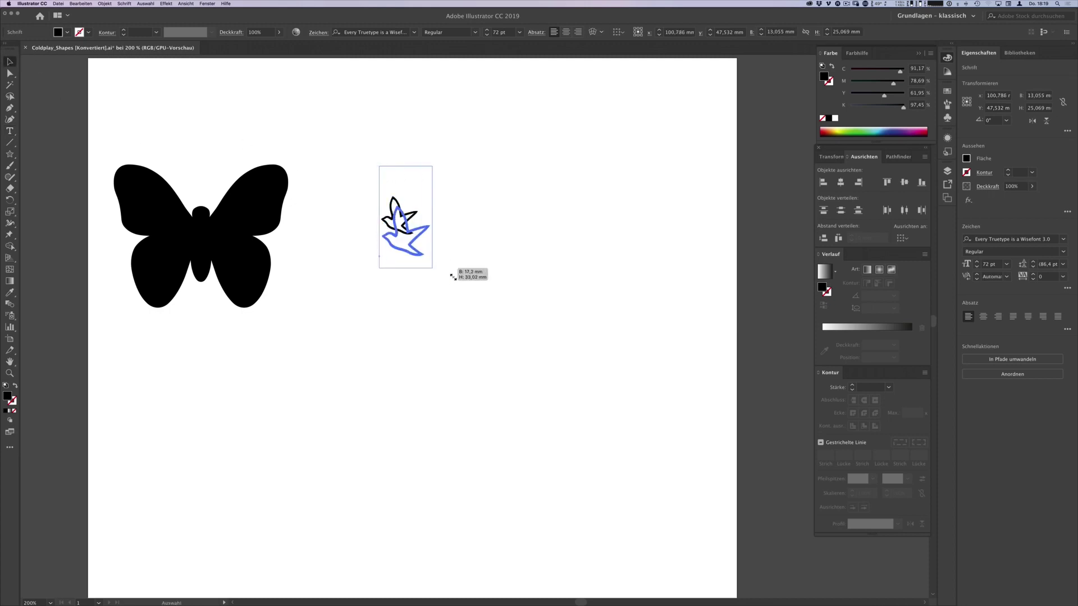
Convert the bird to outlines, remove its inner path, and move it below the butterfly
click(108, 3)
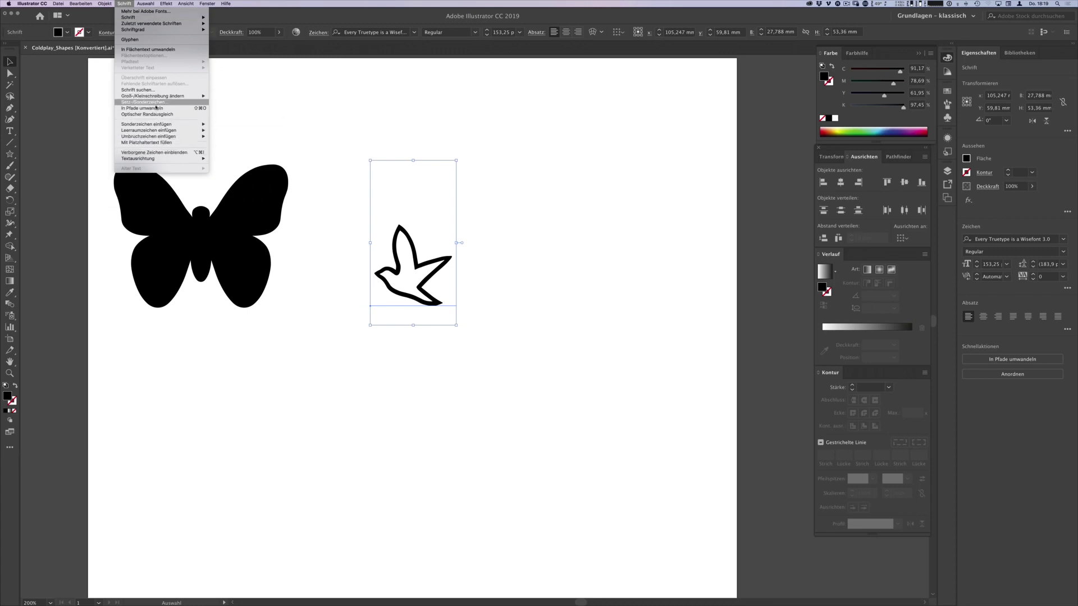
click(156, 109)
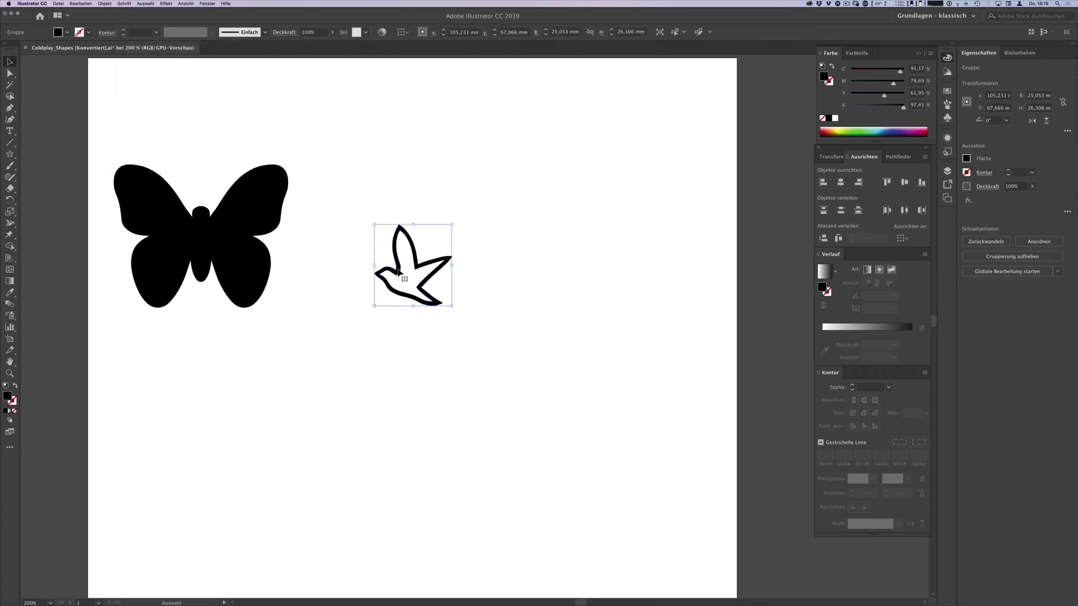
click(345, 264)
click(402, 238)
key(a)
click(423, 249)
click(436, 276)
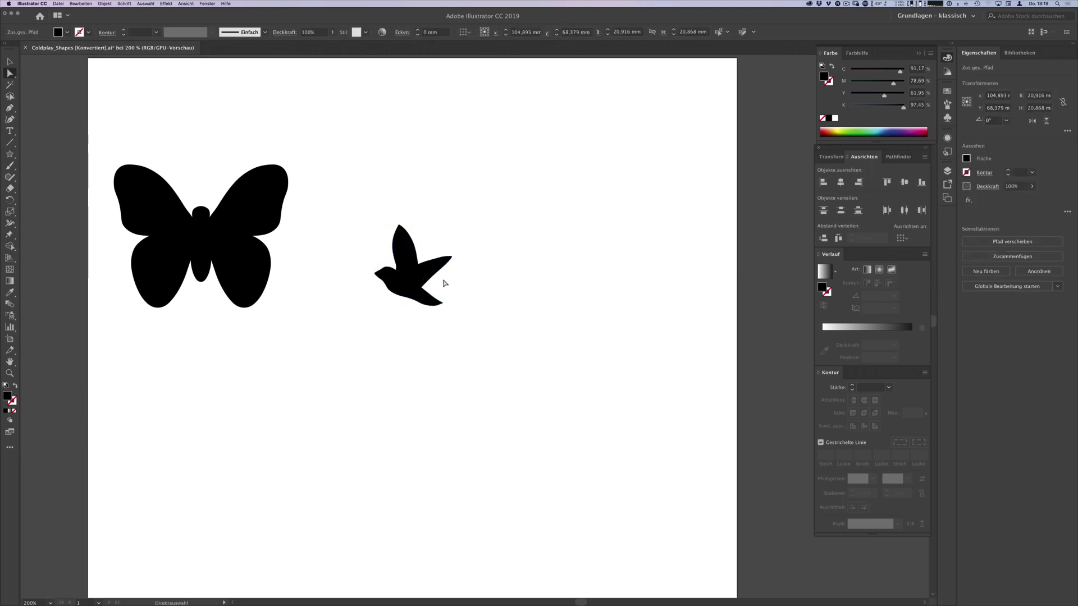
key(v)
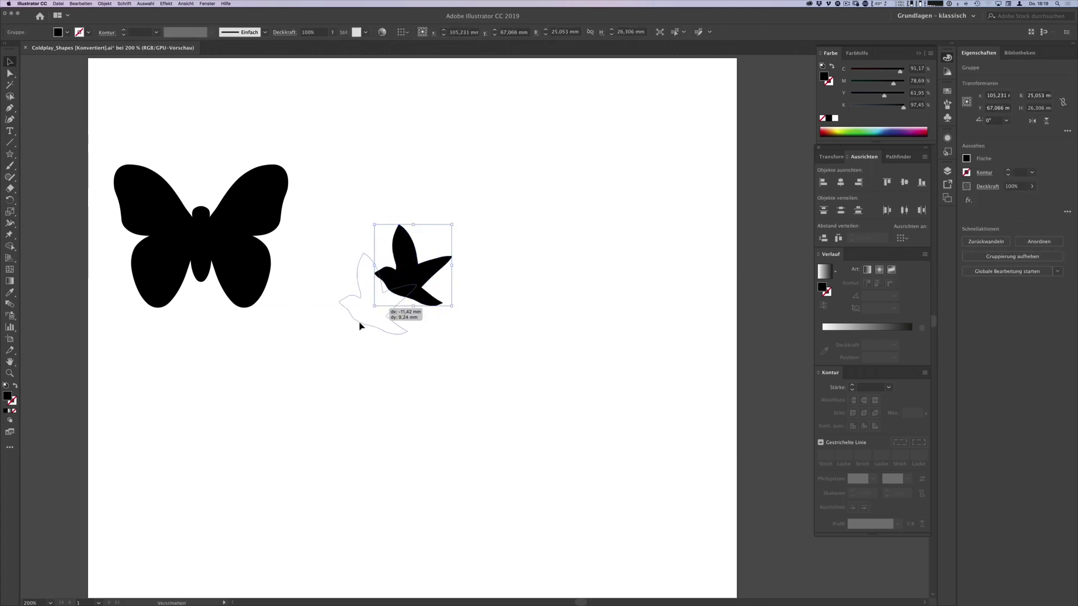
drag(413, 278, 206, 383)
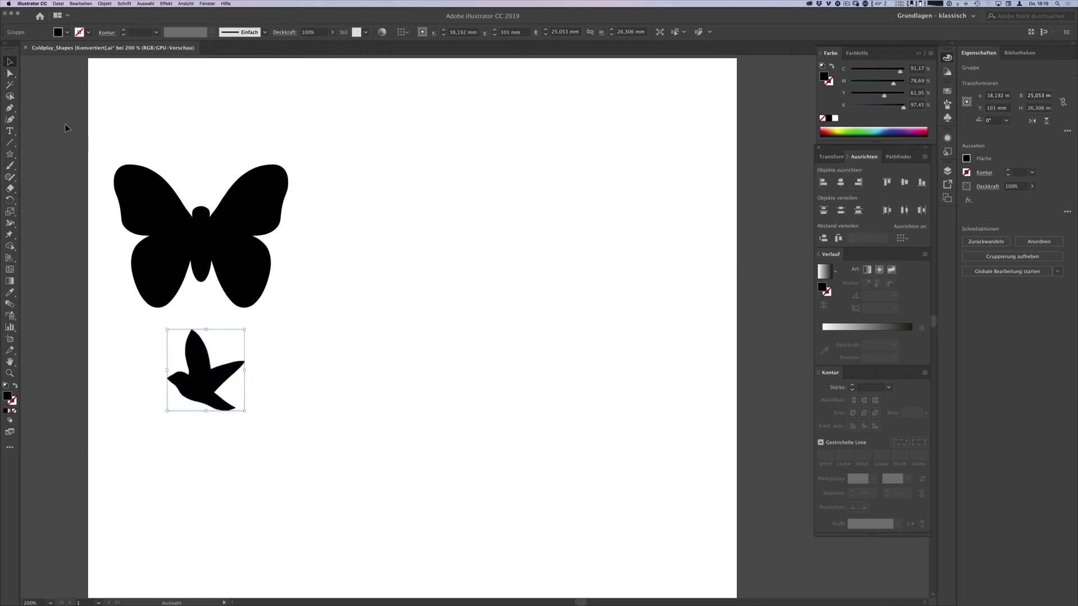
Paint a curved brush stroke for half a heart right of the butterfly
click(10, 166)
drag(486, 242, 491, 360)
key(ctrl+z)
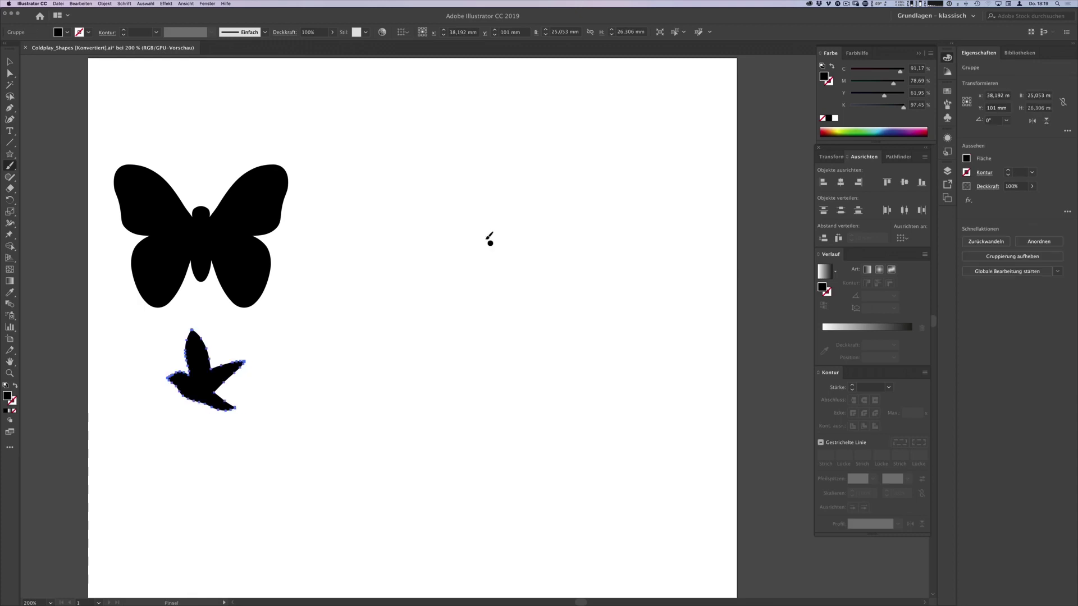
mouse_move(491, 243)
mouse_down()
mouse_move(441, 345)
mouse_move(500, 375)
mouse_move(496, 409)
mouse_up()
Nudge the half-heart curve's upper end right and select the whole curve
key(a)
click(527, 249)
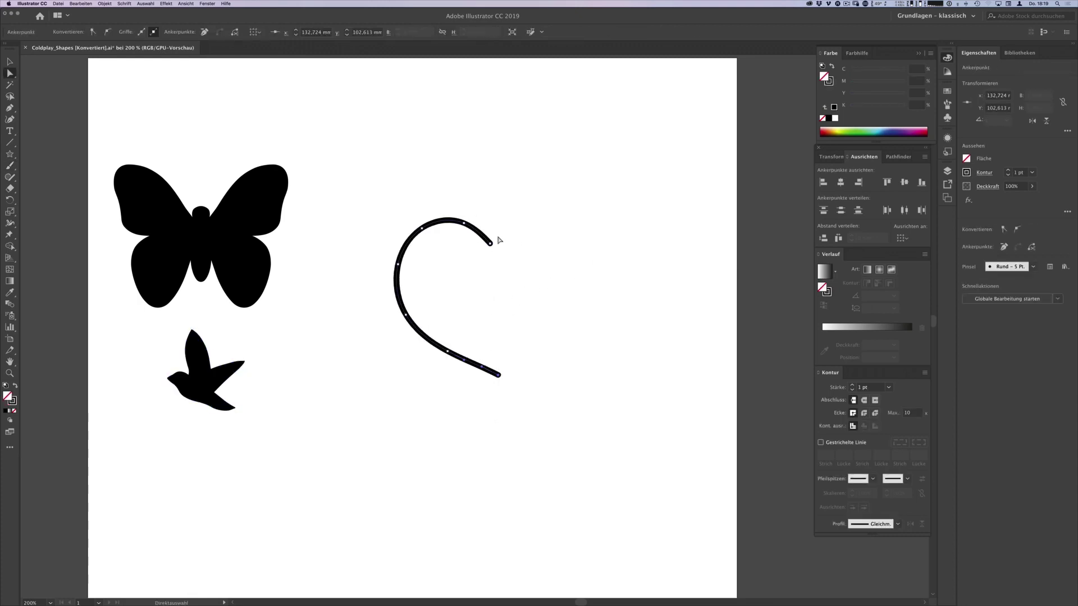
drag(493, 244, 498, 244)
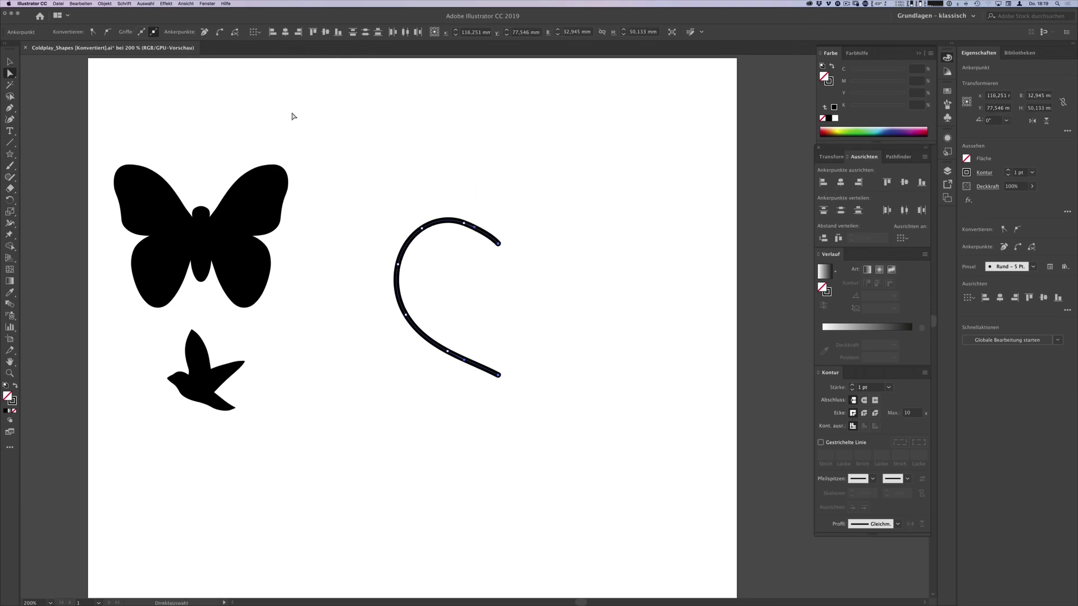
key(v)
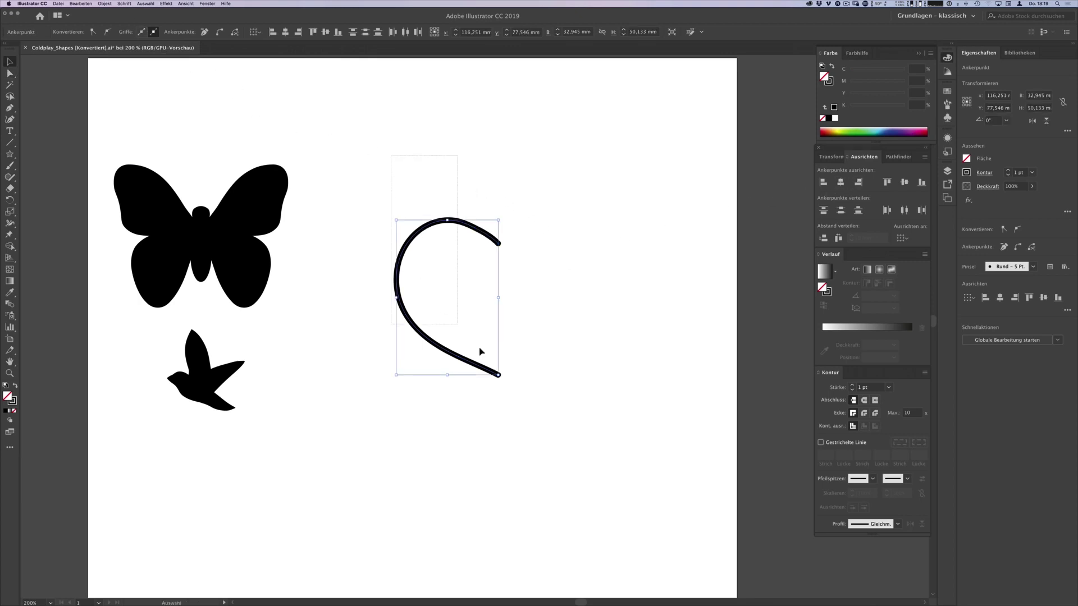
drag(388, 152, 550, 414)
Make a reflected copy of the curve and position it to complete the heart
click(105, 4)
mouse_move(118, 12)
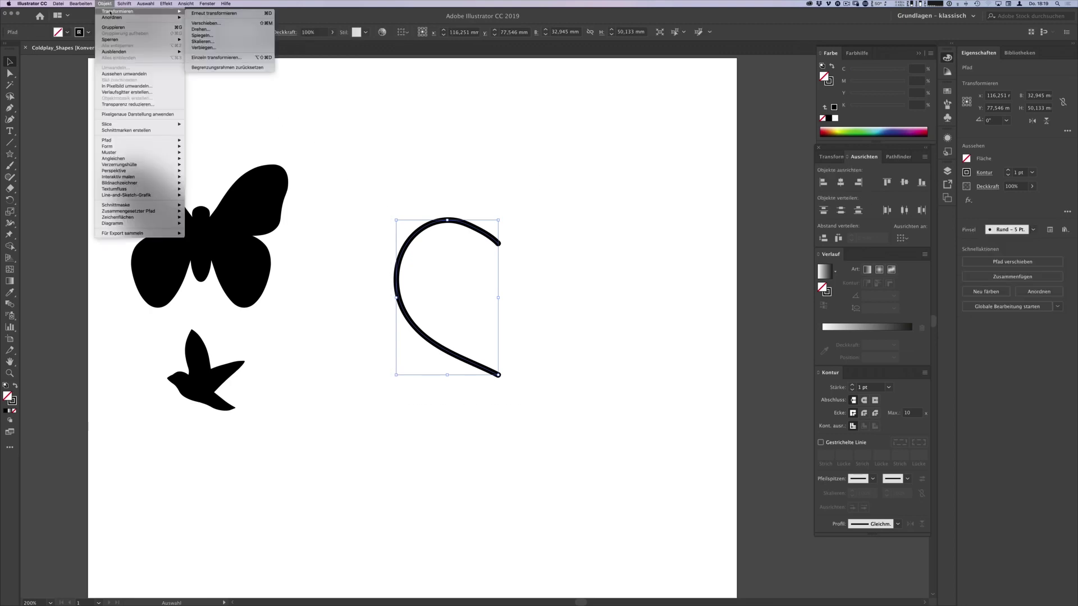
click(220, 35)
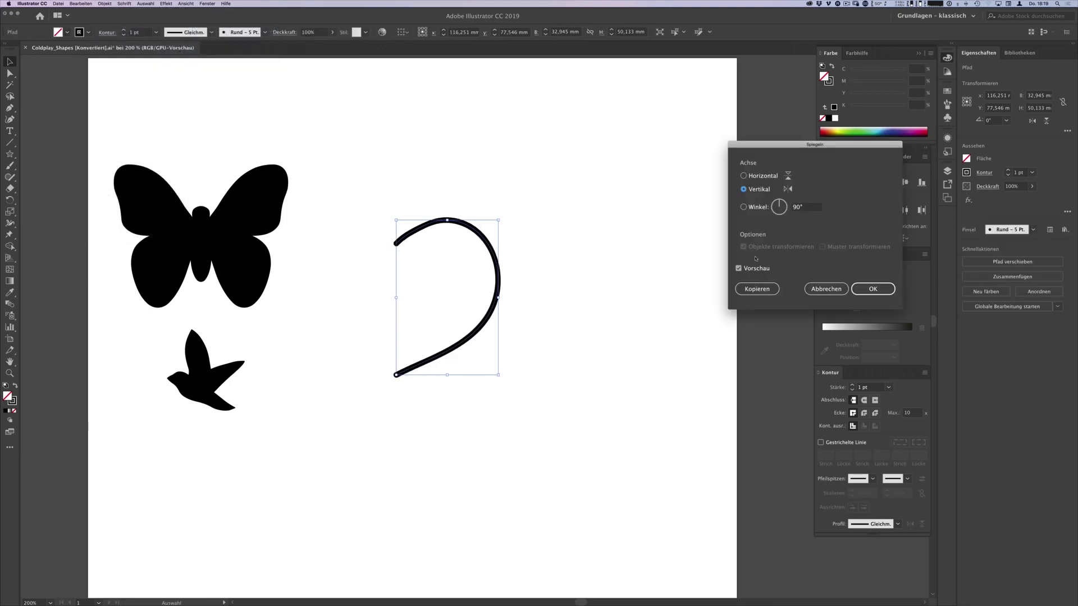
click(756, 289)
drag(486, 245, 590, 248)
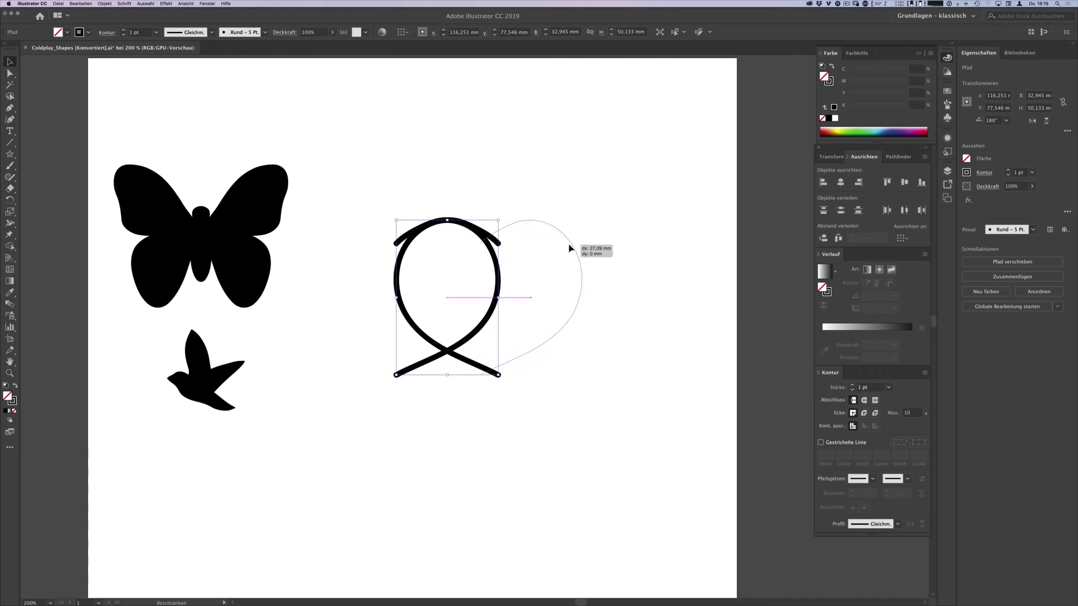
click(530, 433)
Adjust the heart's anchor points and stretch the heart taller
key(a)
click(514, 279)
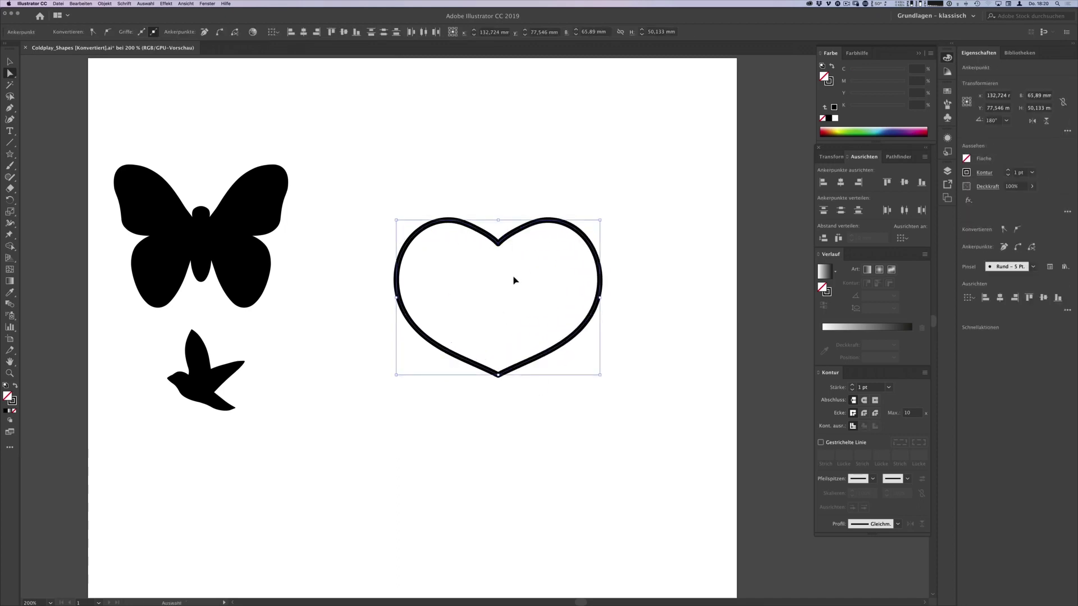
click(488, 424)
drag(487, 421, 515, 353)
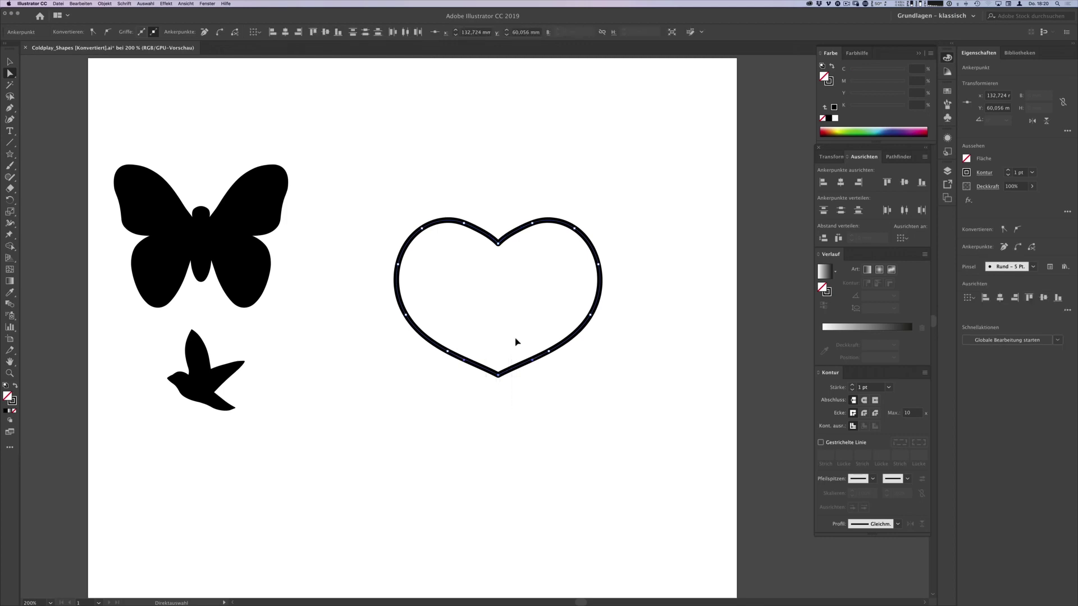
click(507, 388)
key(v)
drag(499, 376, 502, 405)
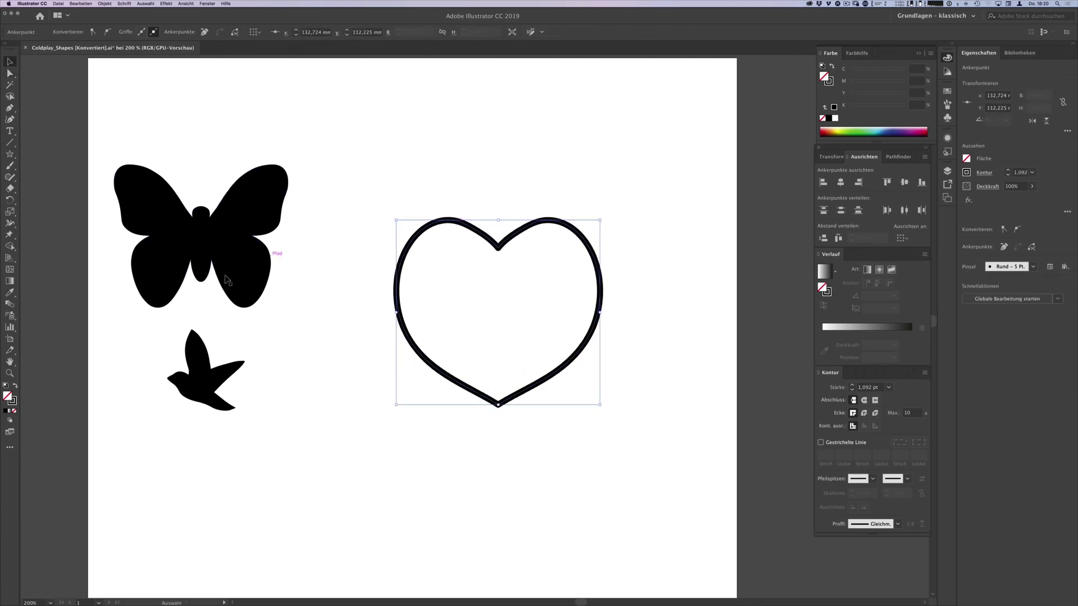
Swap fill and stroke to make the heart solid black and move it beside the butterfly
click(15, 387)
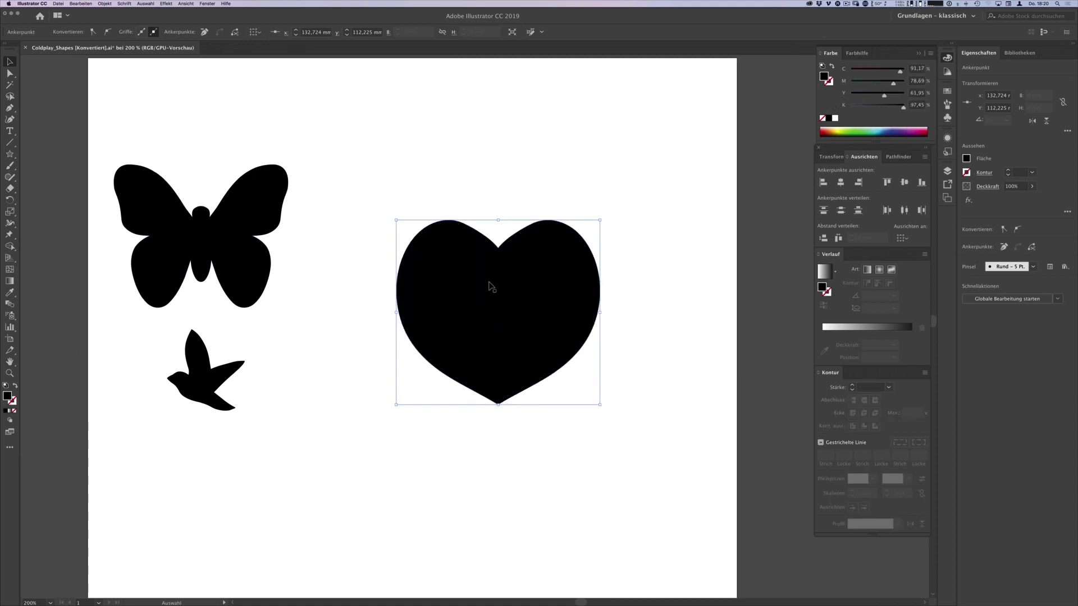
drag(492, 270, 435, 208)
click(435, 384)
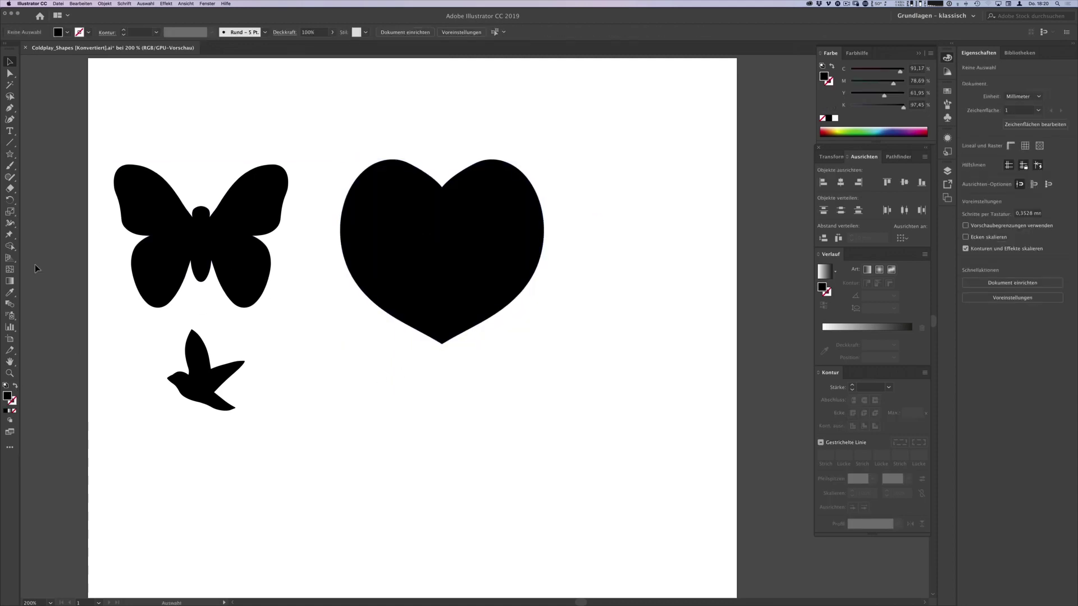
Draw a star below the heart and move it down and to the right
click(10, 153)
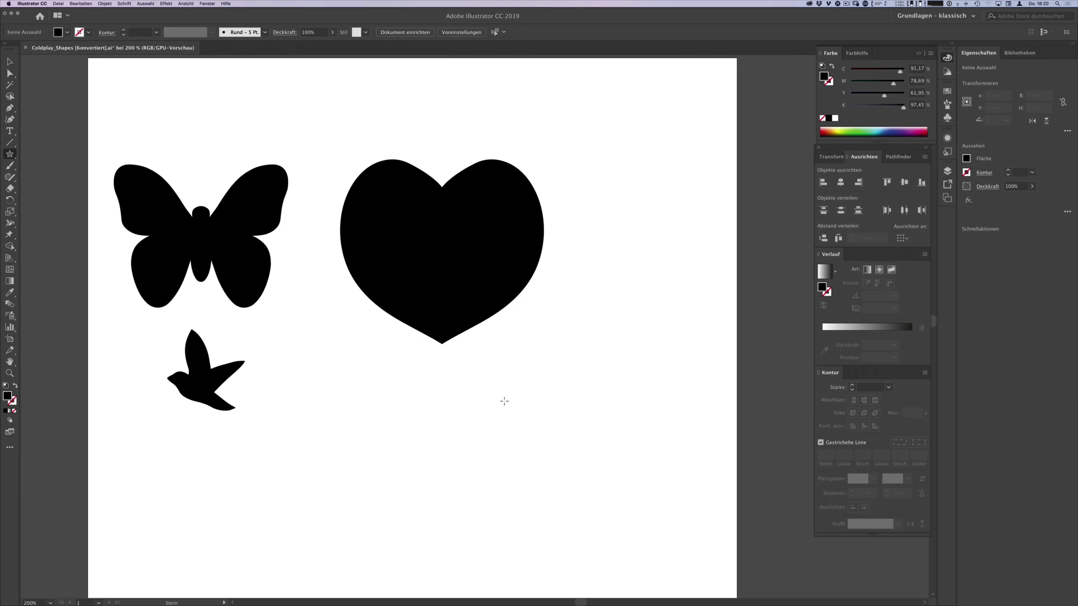
drag(489, 395, 508, 419)
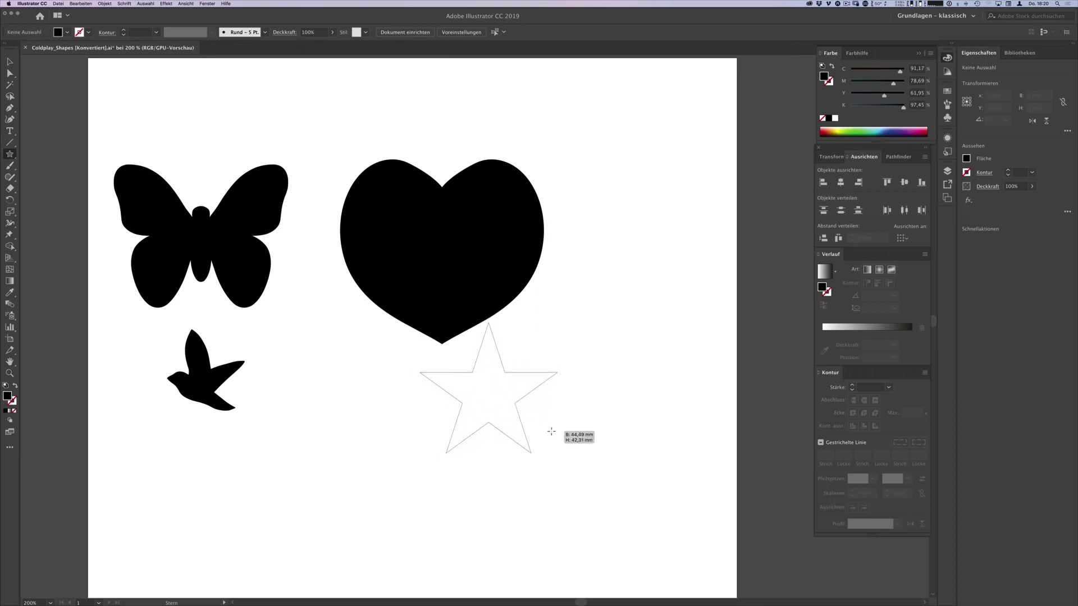
drag(508, 418, 557, 433)
key(v)
drag(500, 367, 561, 392)
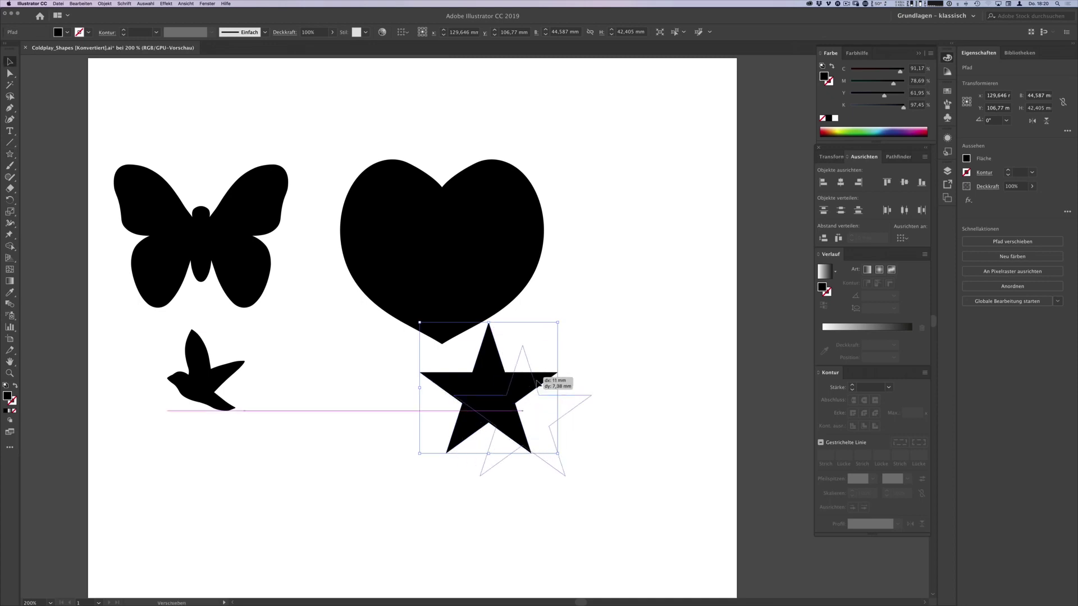
Round off the star's points by dragging its corner widgets
key(a)
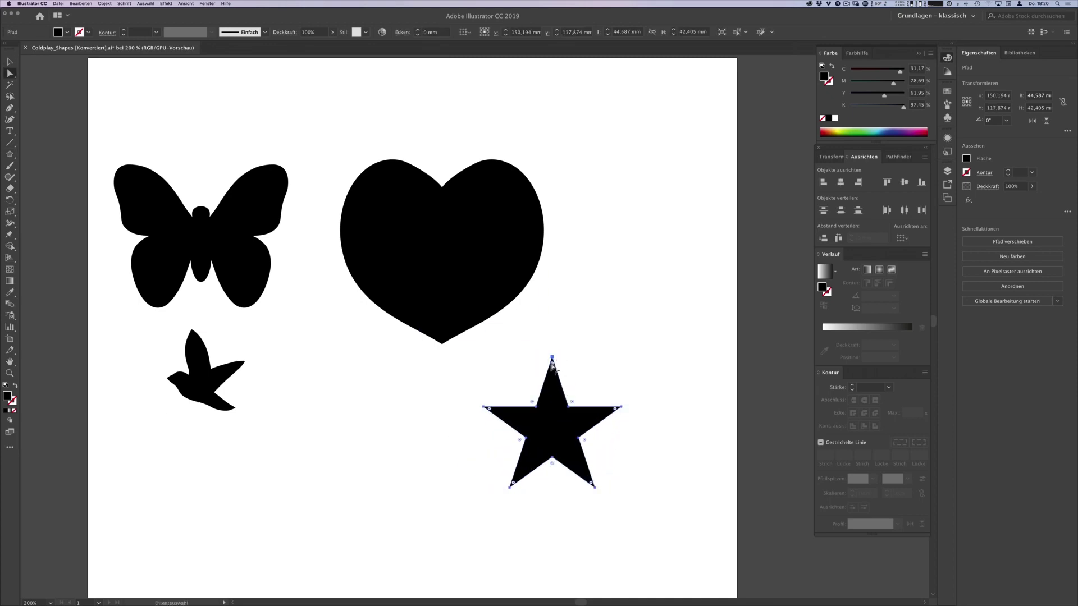
drag(553, 367, 558, 376)
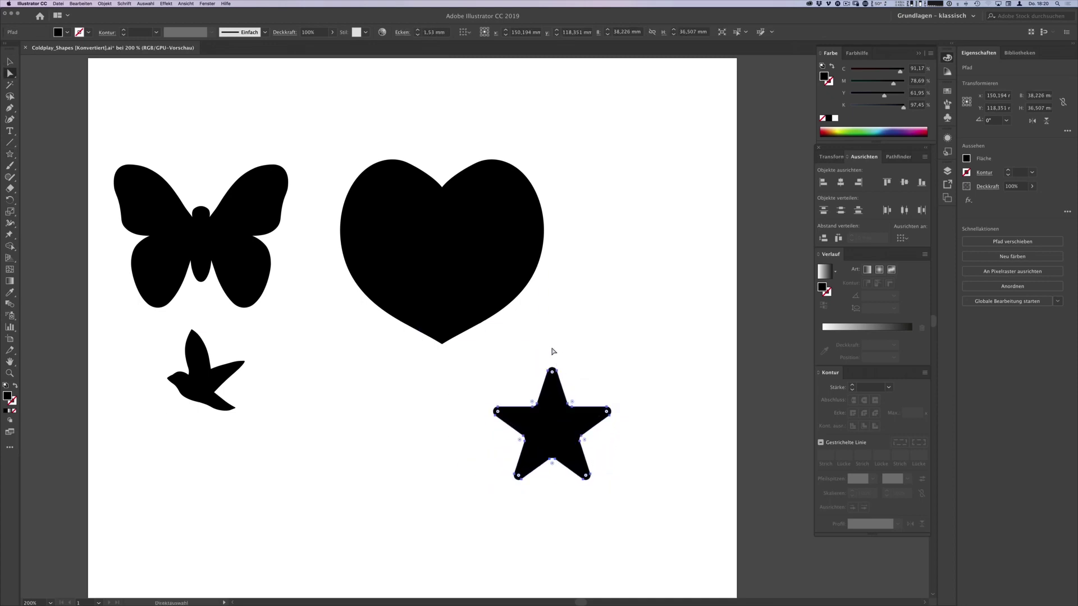
click(568, 349)
key(v)
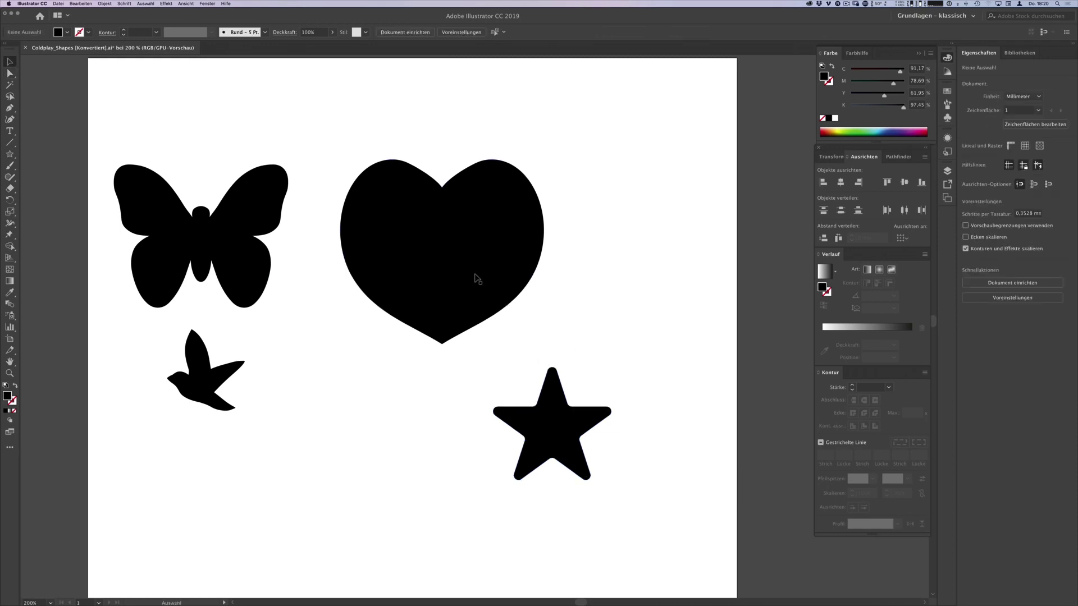
click(474, 277)
Shrink the heart, enlarge the bird and star, and move the star left beneath the heart
shift+drag(543, 342, 508, 311)
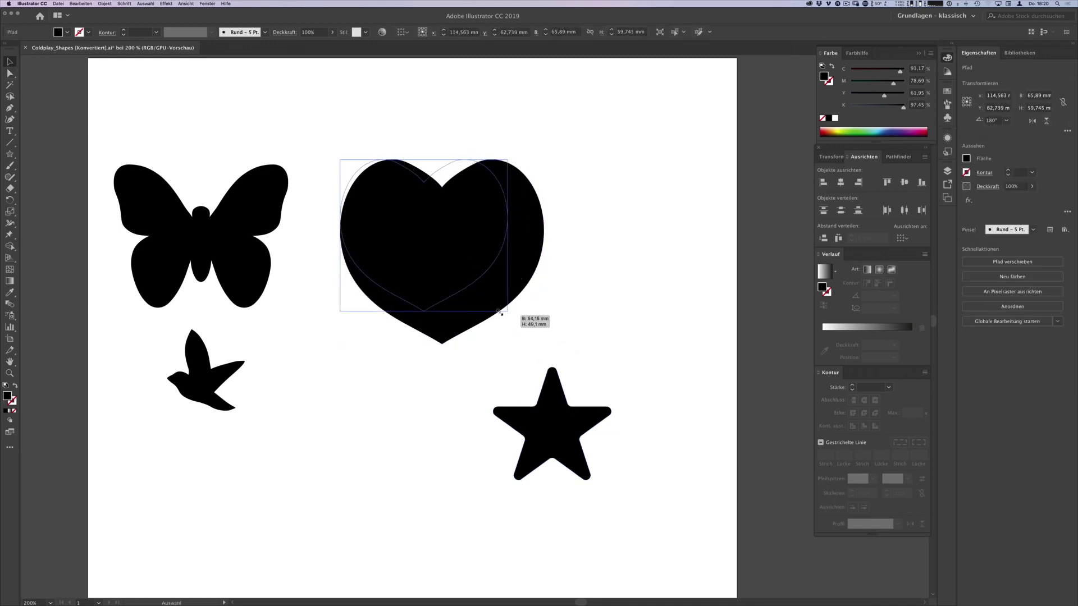
click(219, 396)
shift+drag(245, 410, 301, 469)
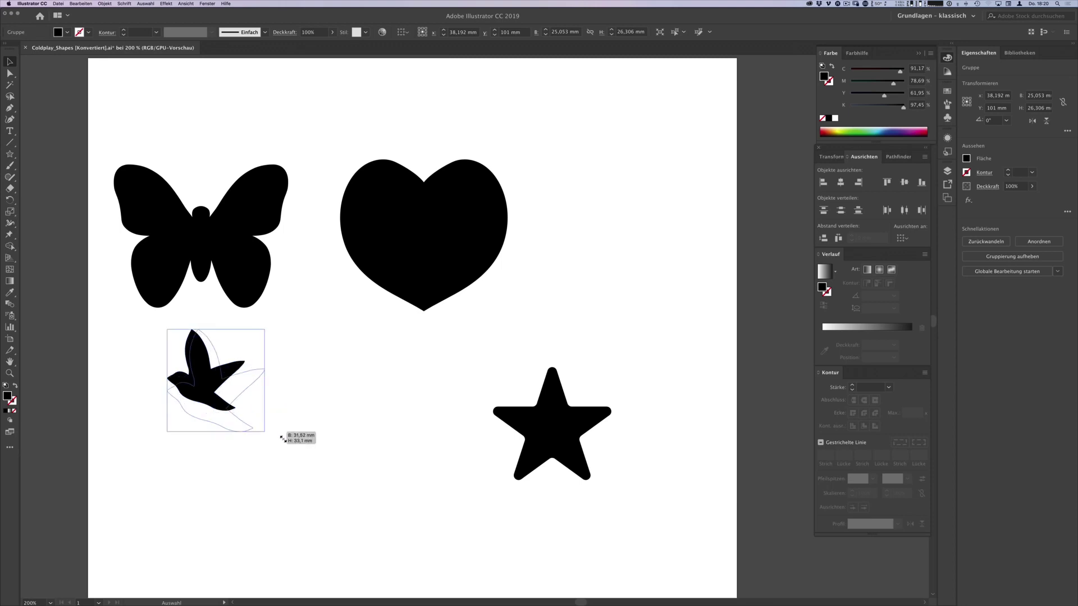
drag(244, 423, 226, 427)
drag(559, 442, 423, 448)
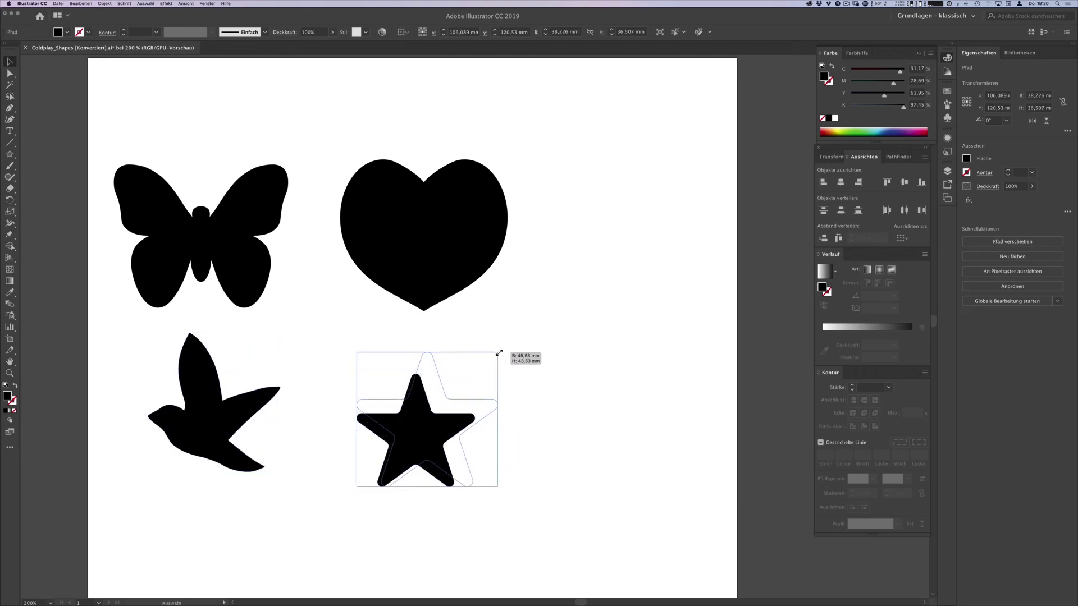
shift+drag(475, 373, 498, 351)
click(527, 315)
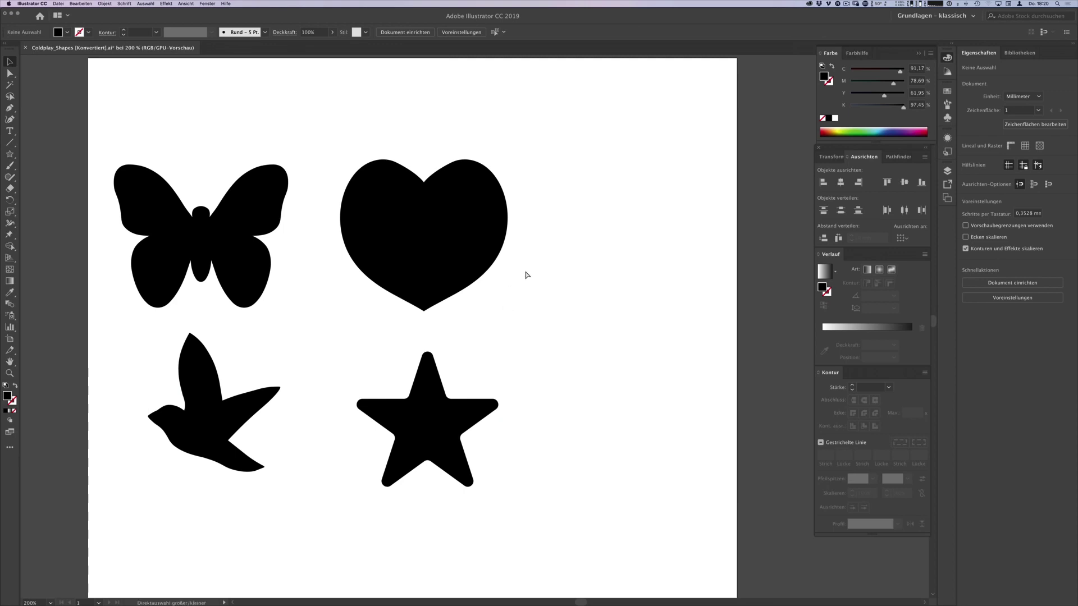
Save the file in Illustrator 8 format, accepting the compatibility warning
key(super+s)
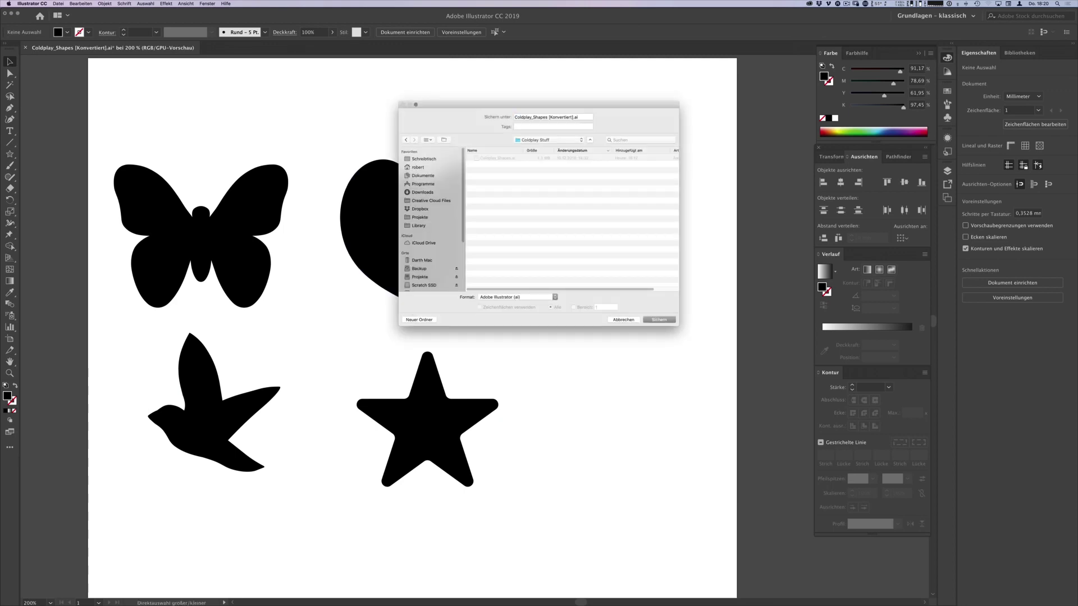
key(Return)
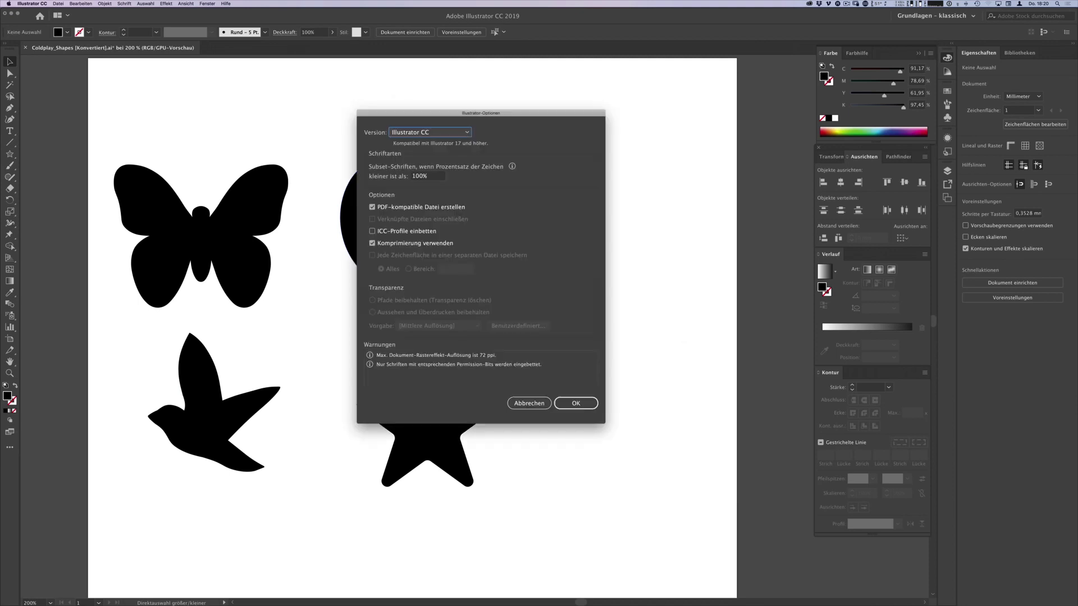
click(430, 132)
click(417, 251)
click(576, 403)
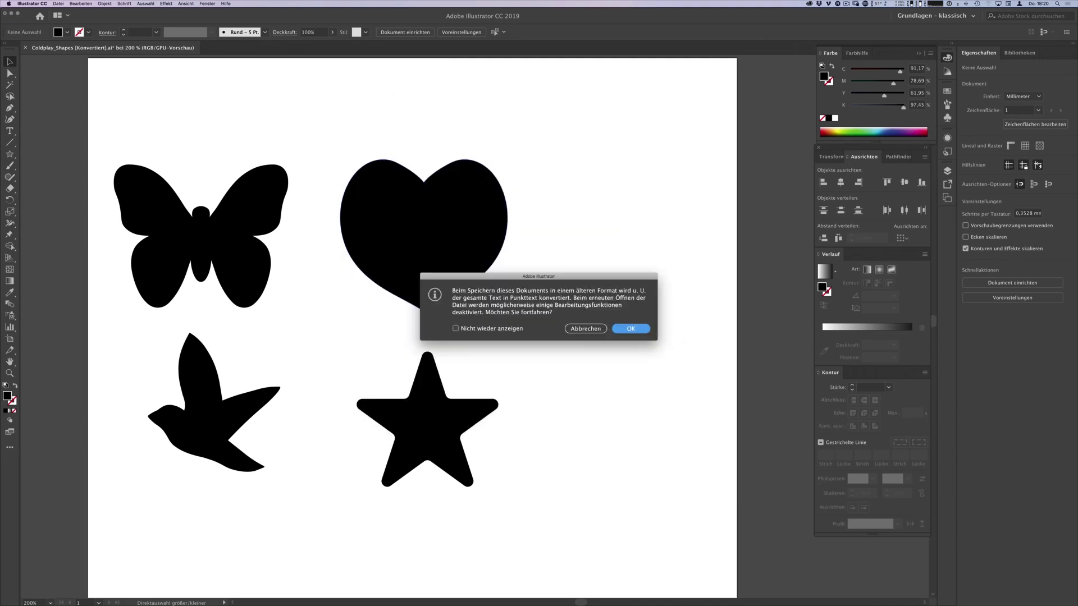
click(632, 329)
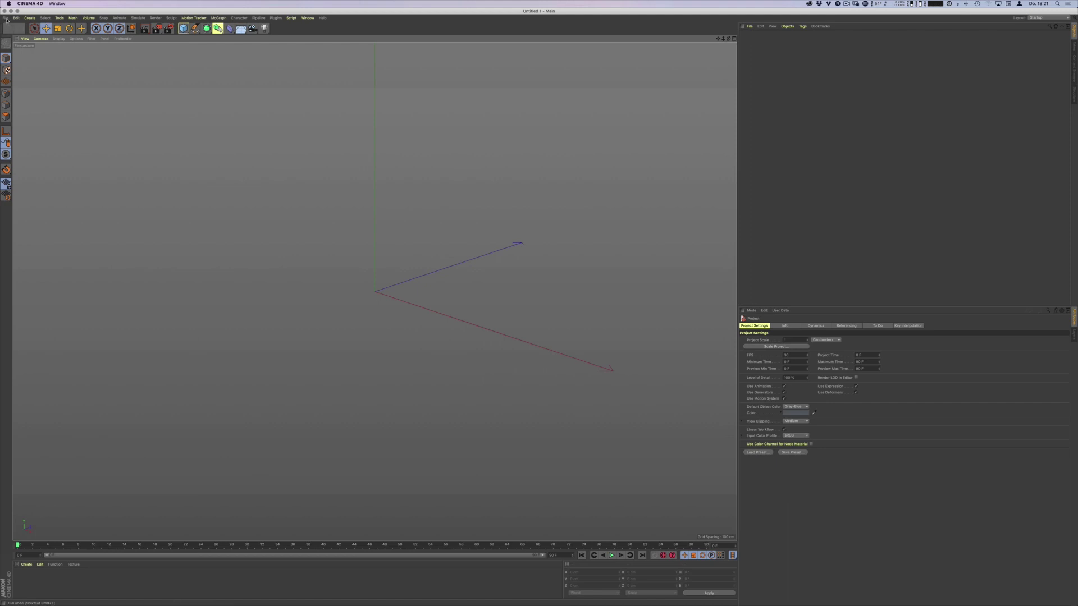
Open Coldplay_Shapes.ai in Cinema 4D and accept the import settings
click(6, 17)
click(192, 88)
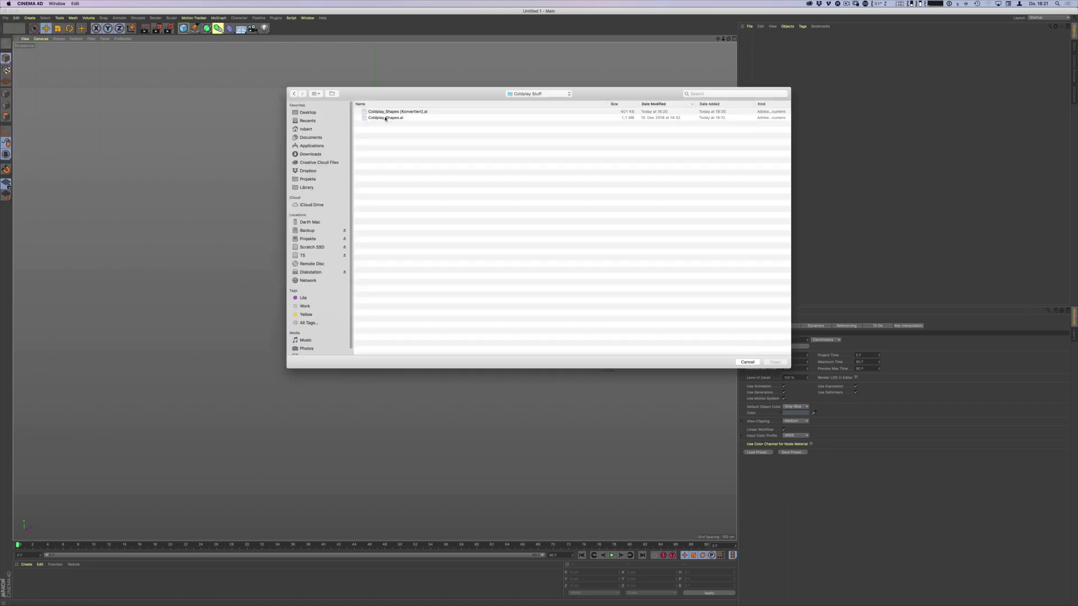
click(386, 118)
key(Return)
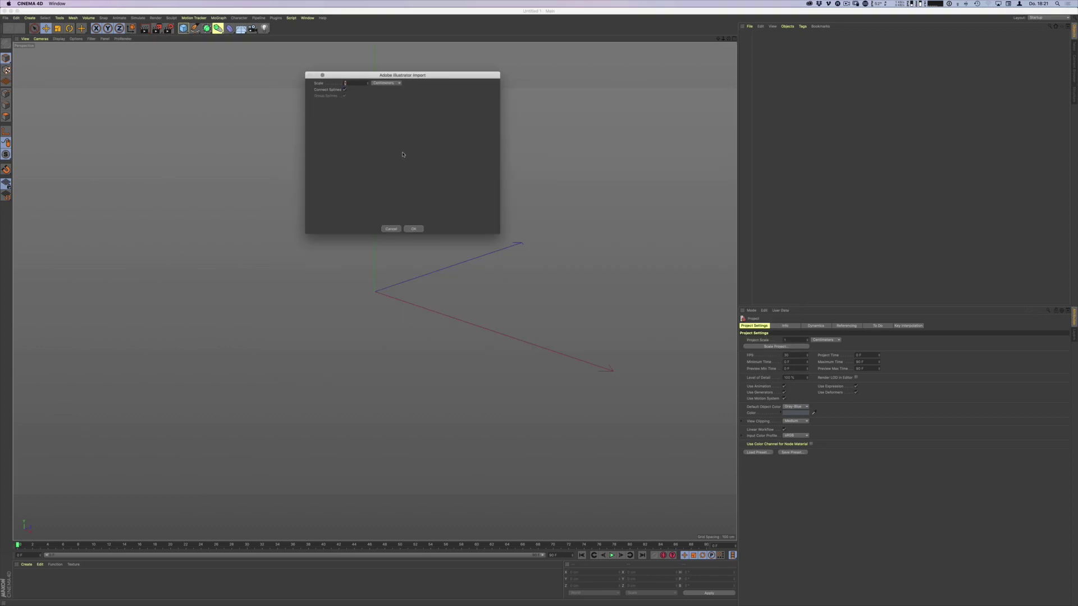
key(Return)
scroll(374, 290, down, 5)
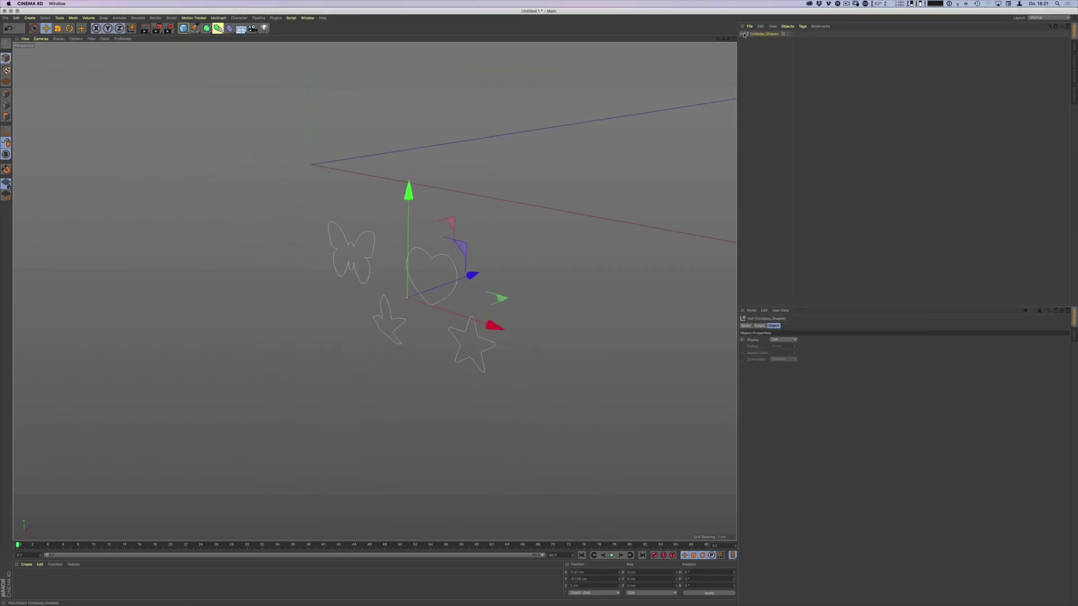
Set the shapes group's X position to 0 to centre it at the origin
click(761, 326)
drag(781, 339, 773, 342)
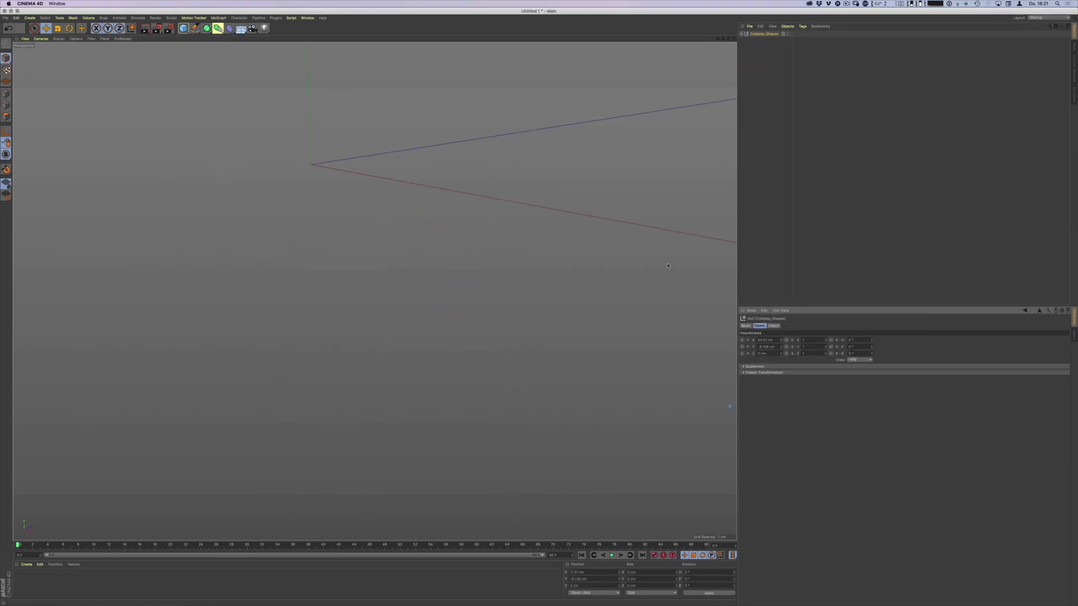
double_click(770, 346)
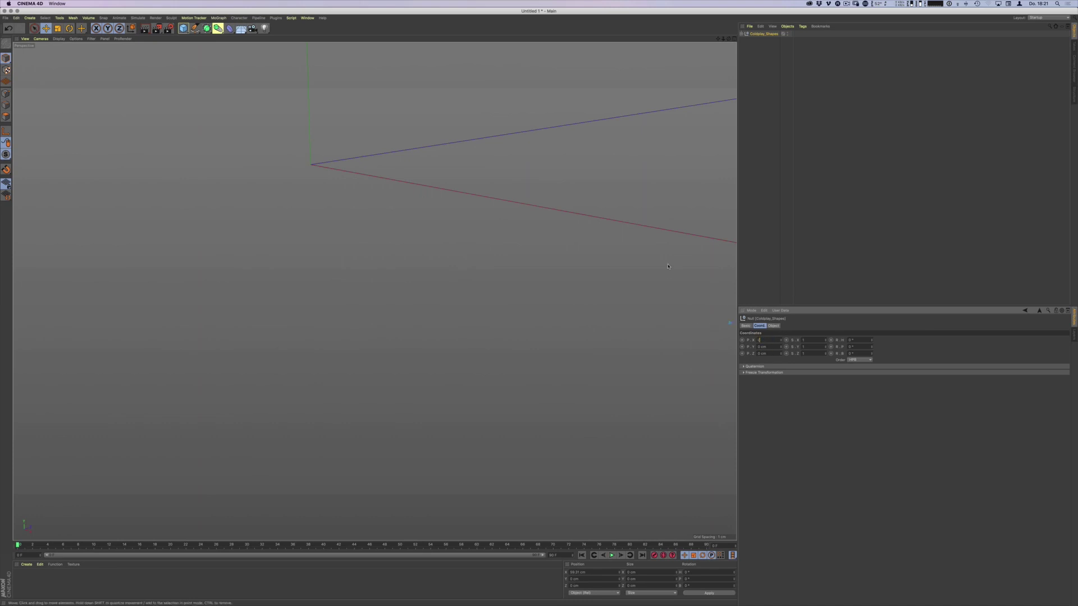
text(0)
key(Return)
mouse_move(669, 275)
alt+mouse_down()
mouse_move(353, 211)
mouse_move(421, 286)
alt+mouse_up()
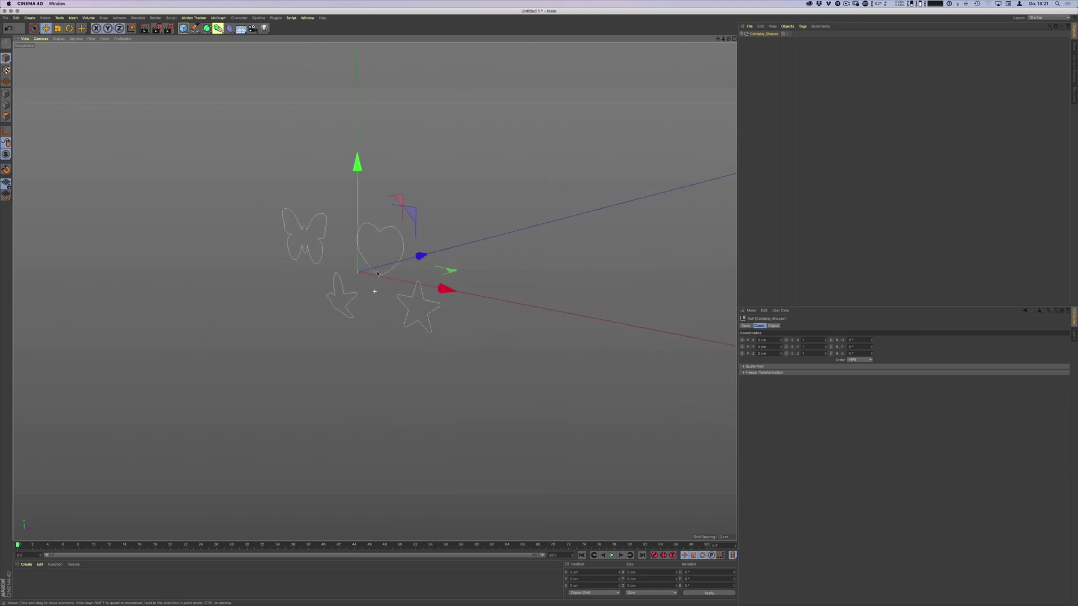
alt+drag(378, 274, 396, 272)
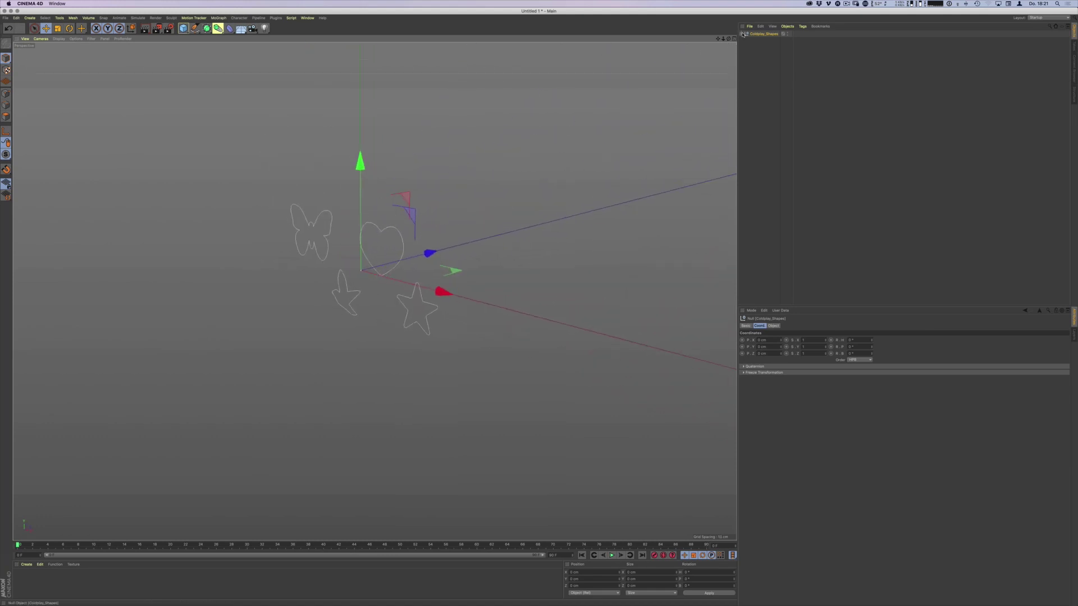
Add an Extrude with Hierarchical enabled and 0 cm depth over the shapes group
drag(207, 28, 282, 38)
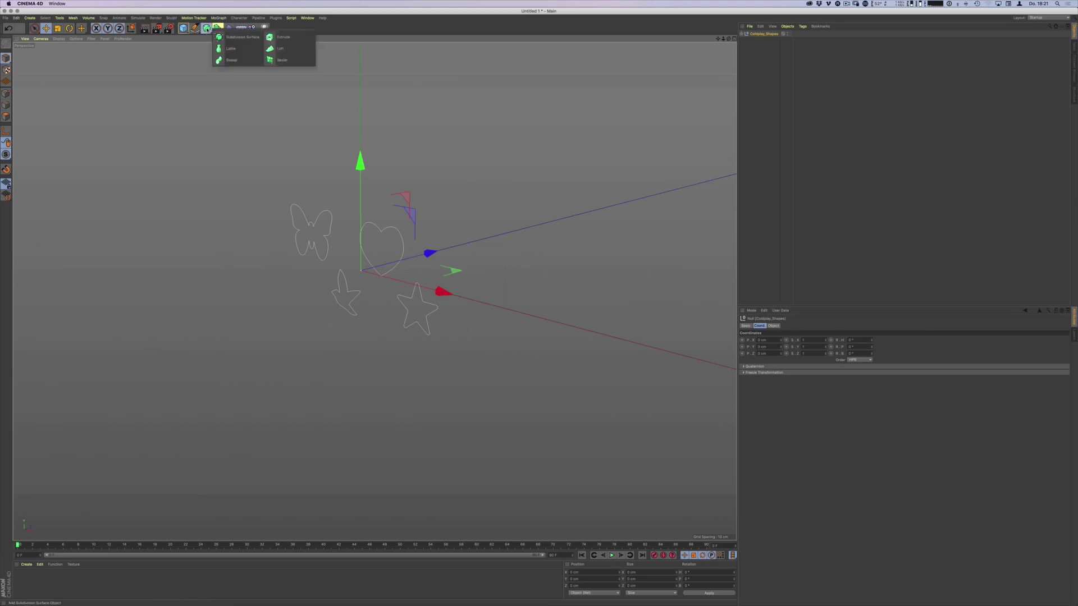
click(283, 37)
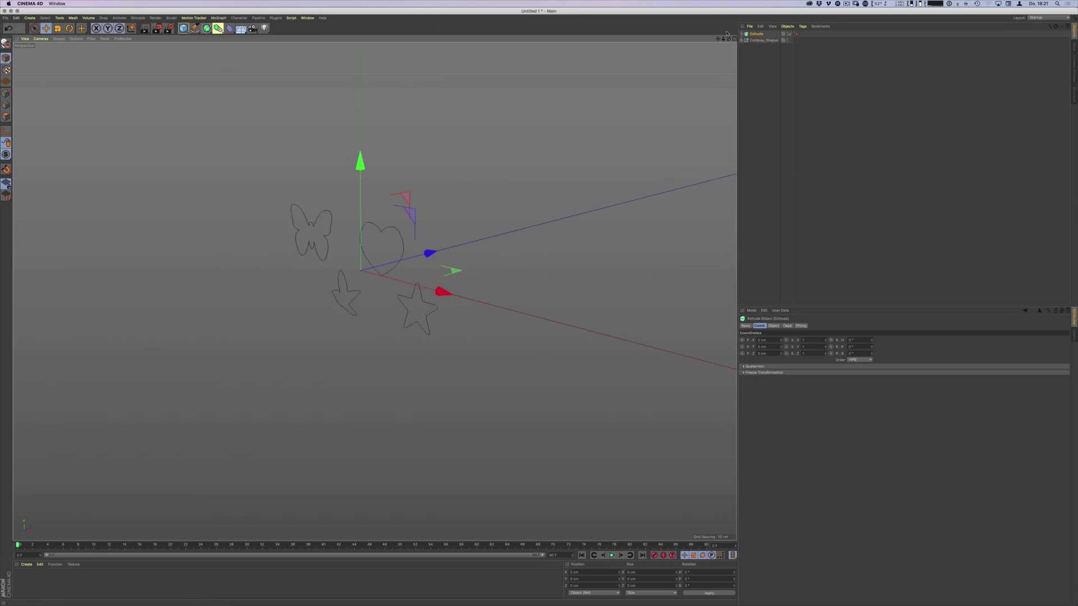
click(756, 34)
click(776, 327)
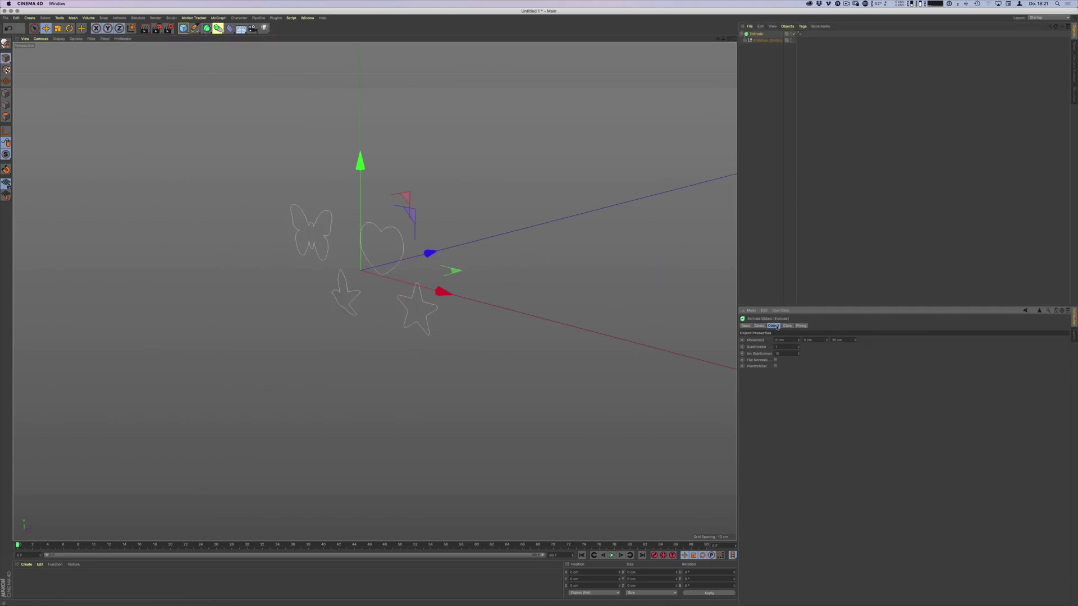
click(777, 368)
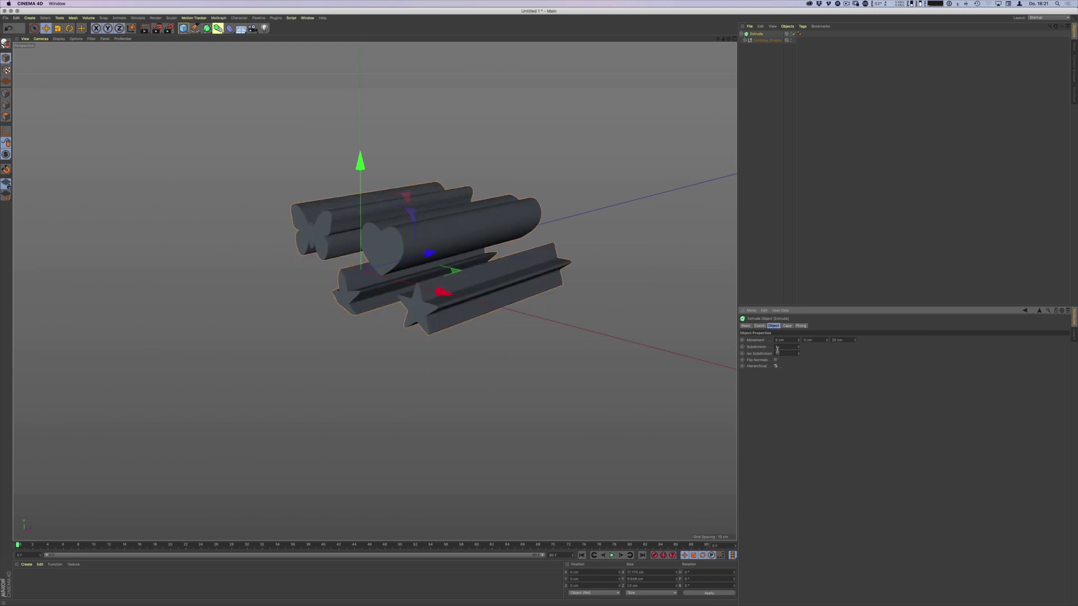
double_click(836, 340)
text(0)
key(Return)
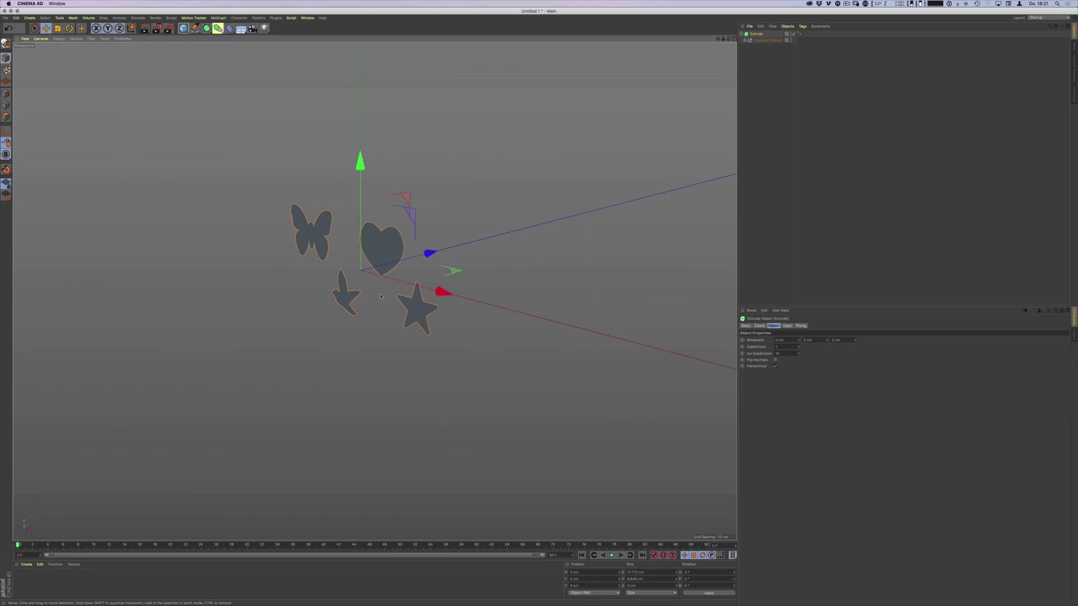
alt+drag(472, 278, 390, 286)
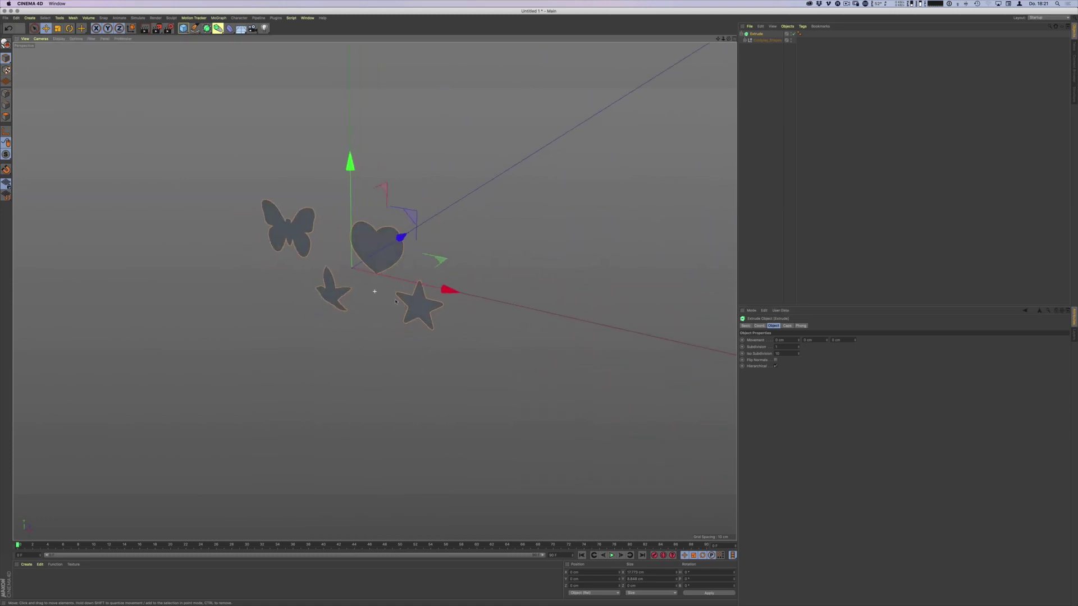
alt+right_drag(390, 287, 407, 298)
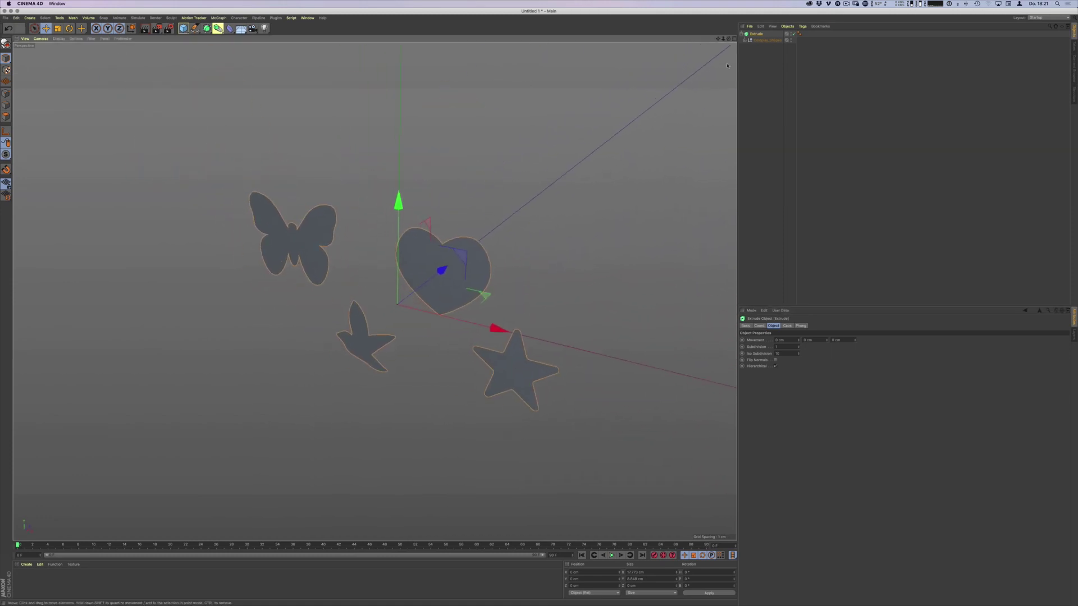
click(758, 39)
Move Path 1–4 to the top level and delete the Extrude and leftover groups
click(749, 40)
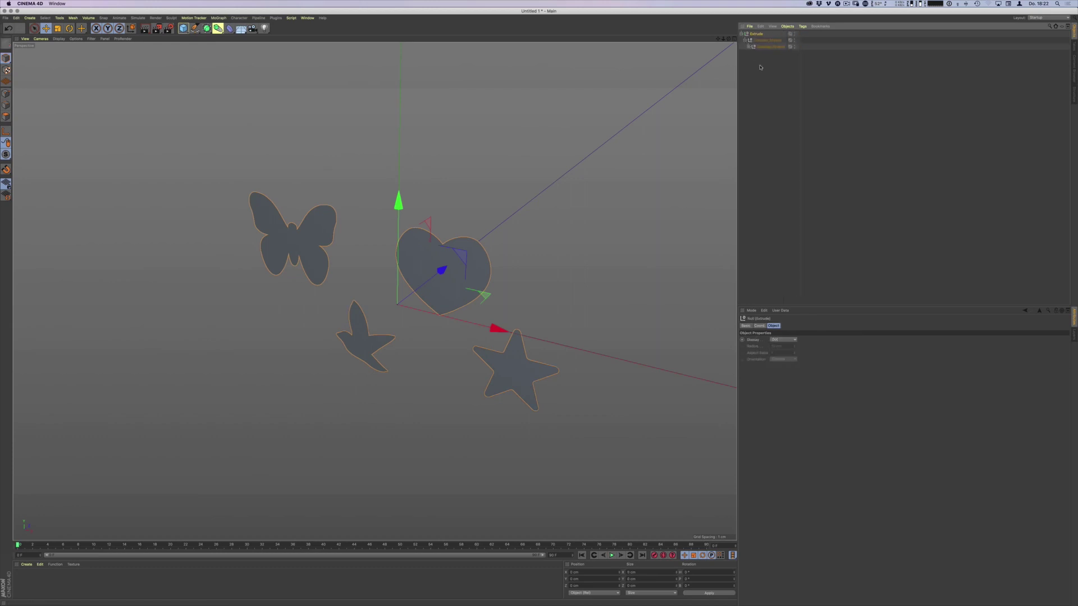
click(765, 52)
shift+click(765, 72)
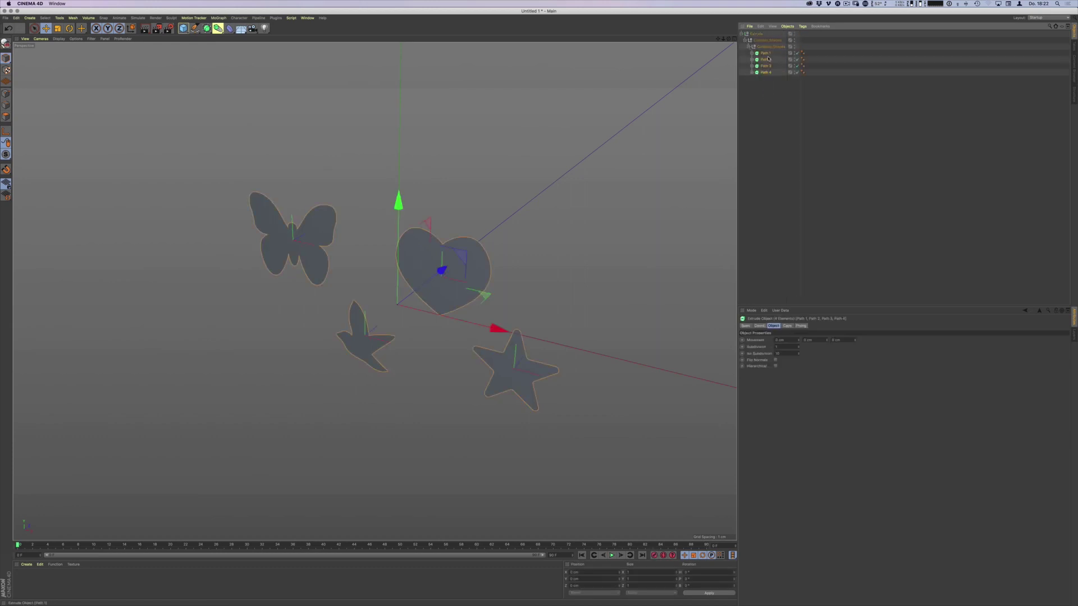
drag(769, 59, 764, 130)
click(756, 34)
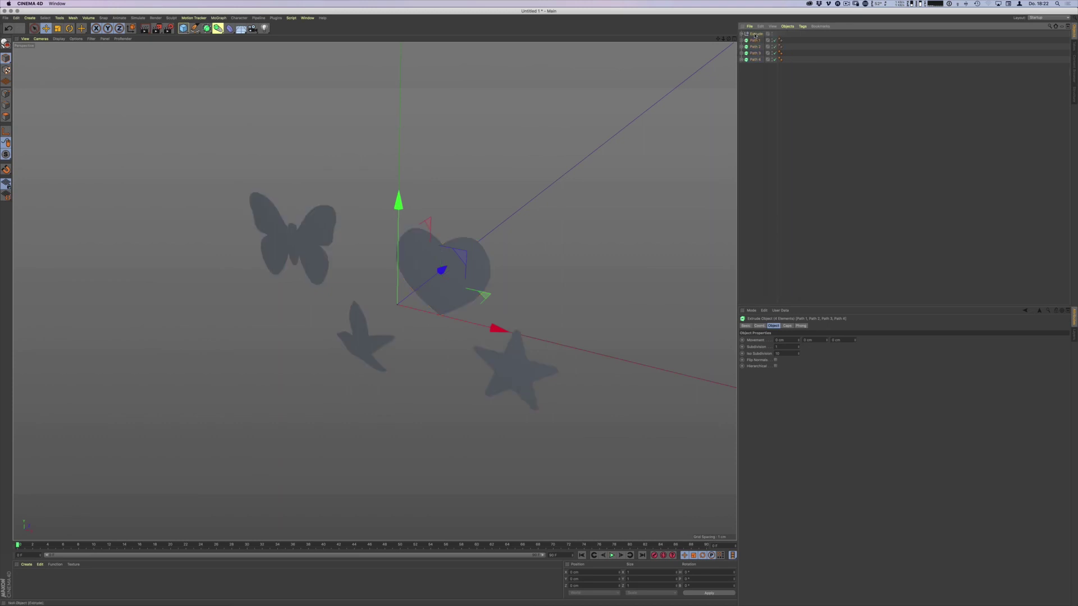
key(Delete)
drag(758, 31, 763, 54)
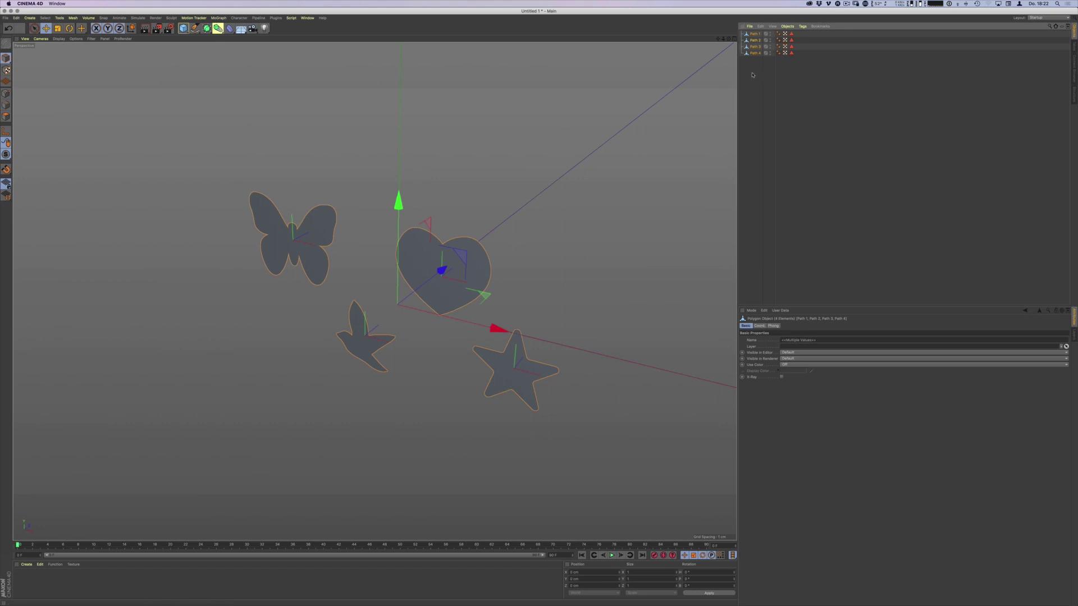
Rename the four paths Butterfly, Bird, Heart and Star
click(755, 35)
double_click(755, 35)
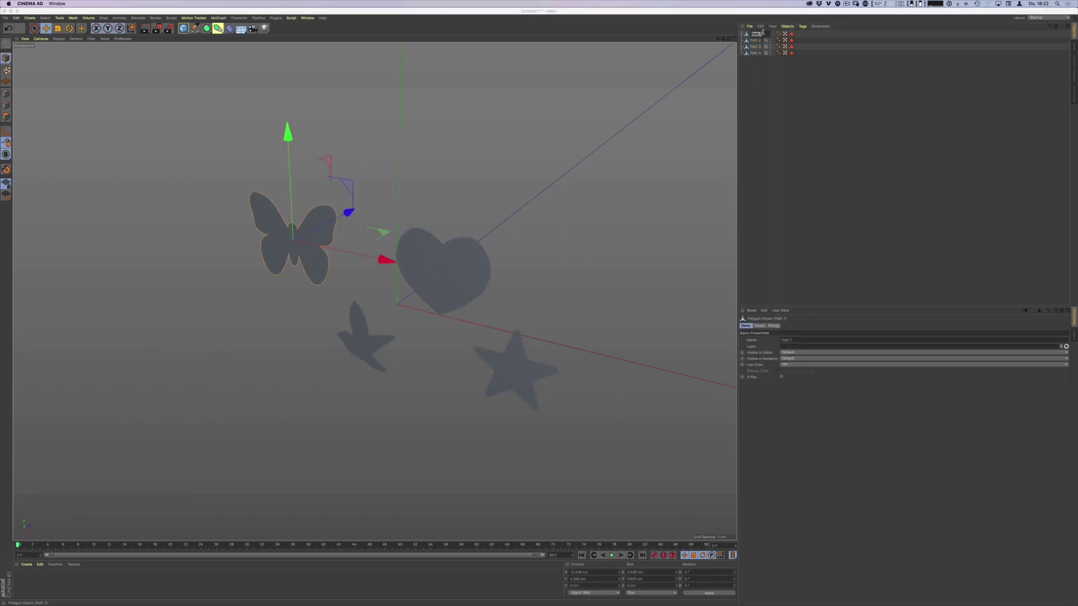
text(Butterfly)
key(Tab)
text(Bird)
key(Tab)
text(Heart)
key(Return)
text(Star)
key(Return)
scroll(554, 211, down, 3)
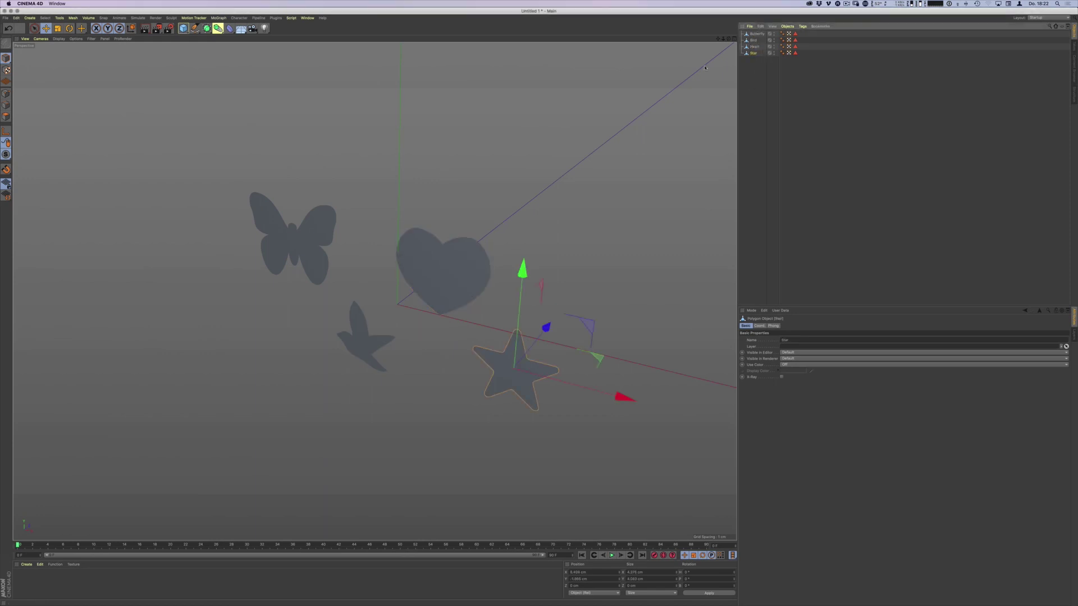
click(555, 211)
alt+drag(555, 211, 450, 268)
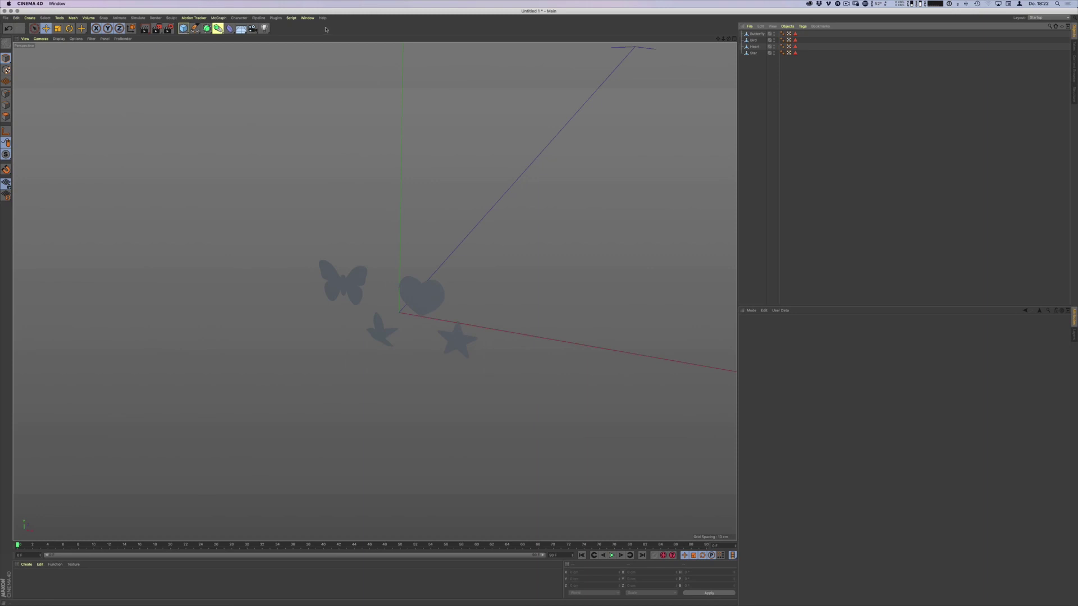
Open the Man - Infinite Realities sample scene from the Content Browser
click(310, 18)
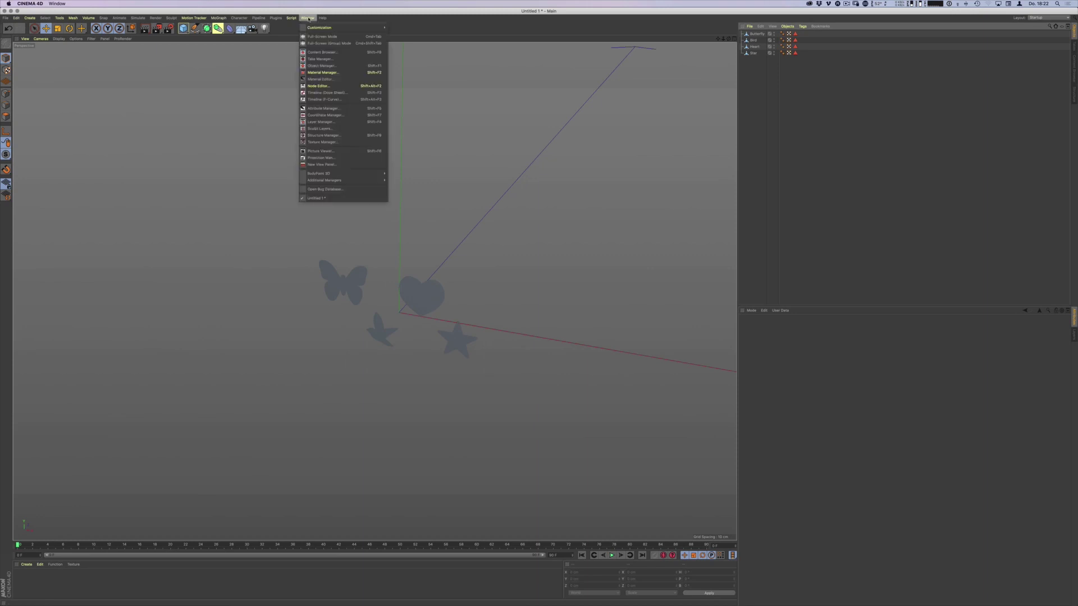
click(322, 52)
click(311, 148)
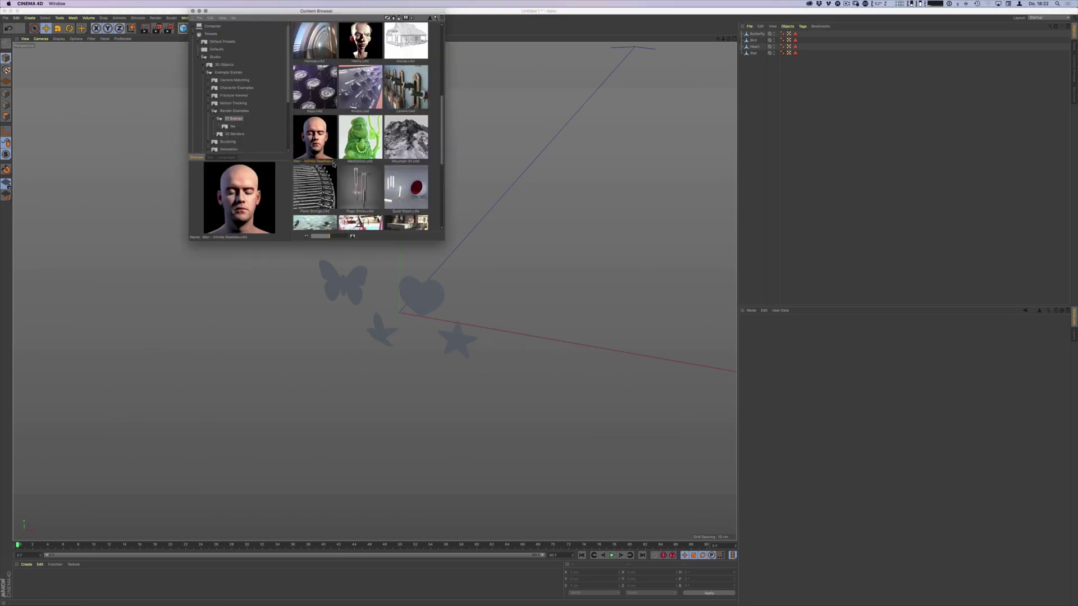
double_click(320, 139)
click(730, 55)
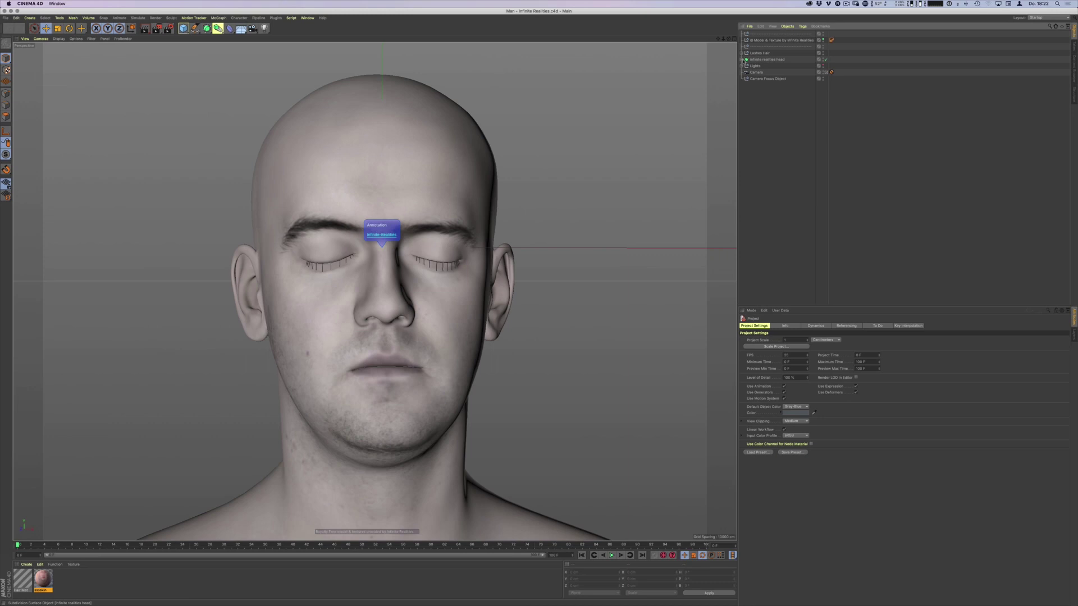
Select the Head mesh and switch back to the Untitled 1 shapes scene
click(742, 59)
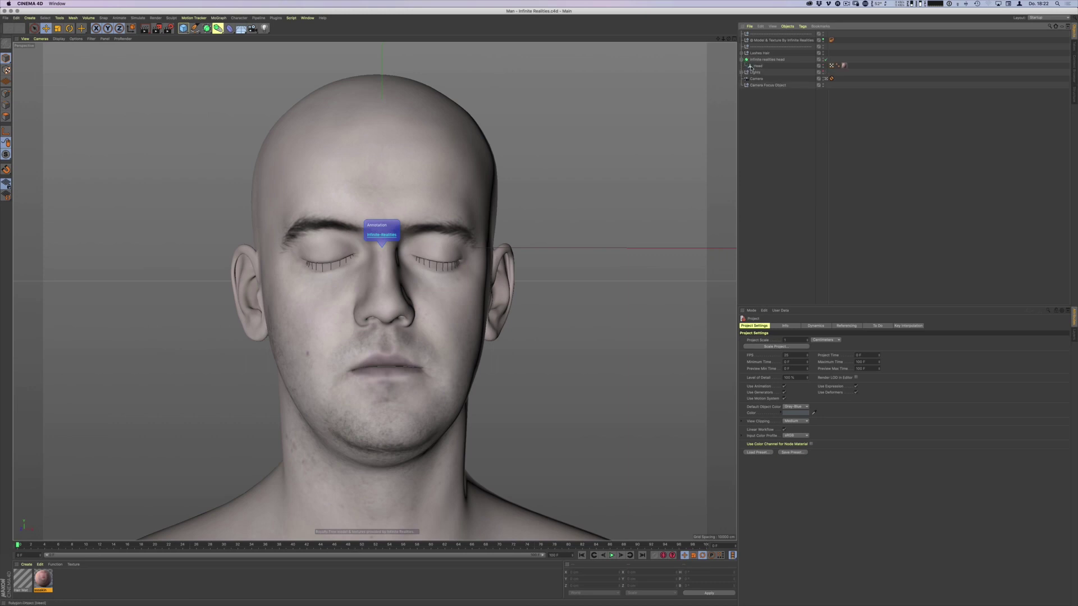
click(758, 65)
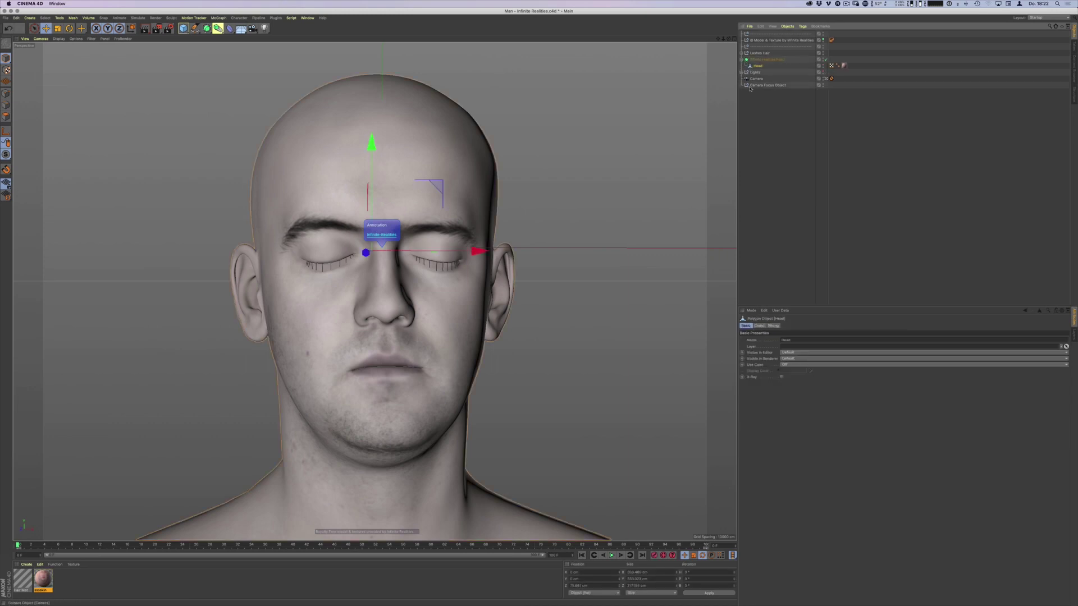
click(308, 18)
click(326, 204)
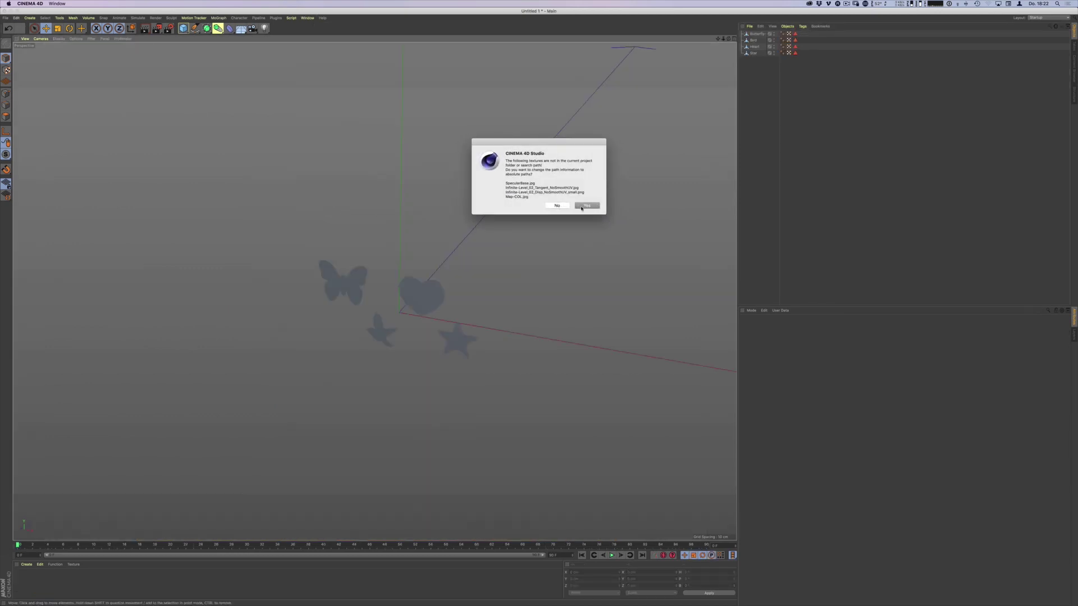
Decline the missing-textures prompt and delete the head bust's material
click(587, 207)
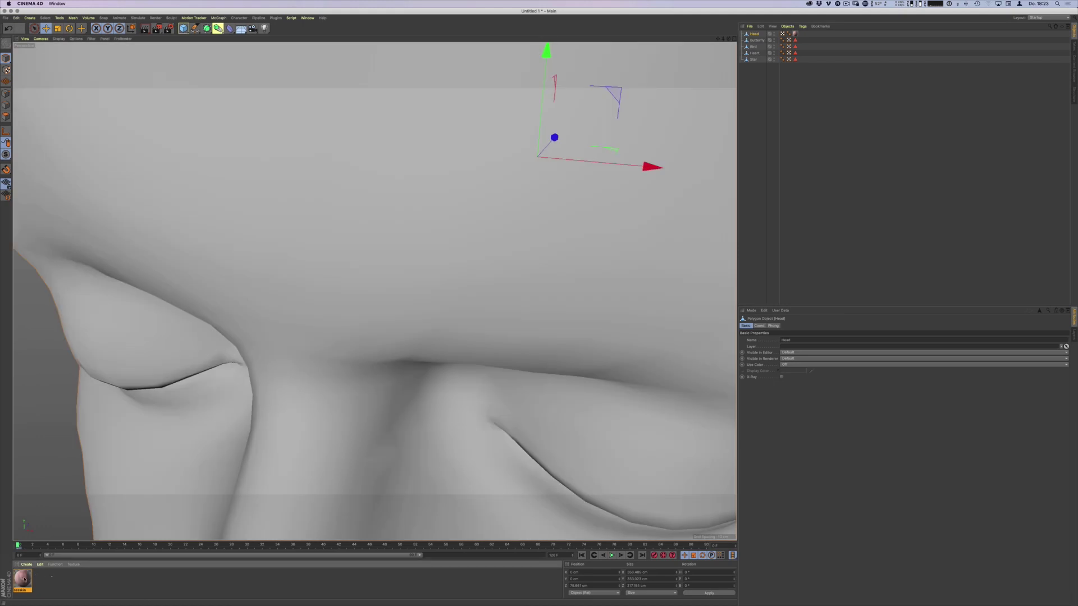
click(23, 577)
key(Delete)
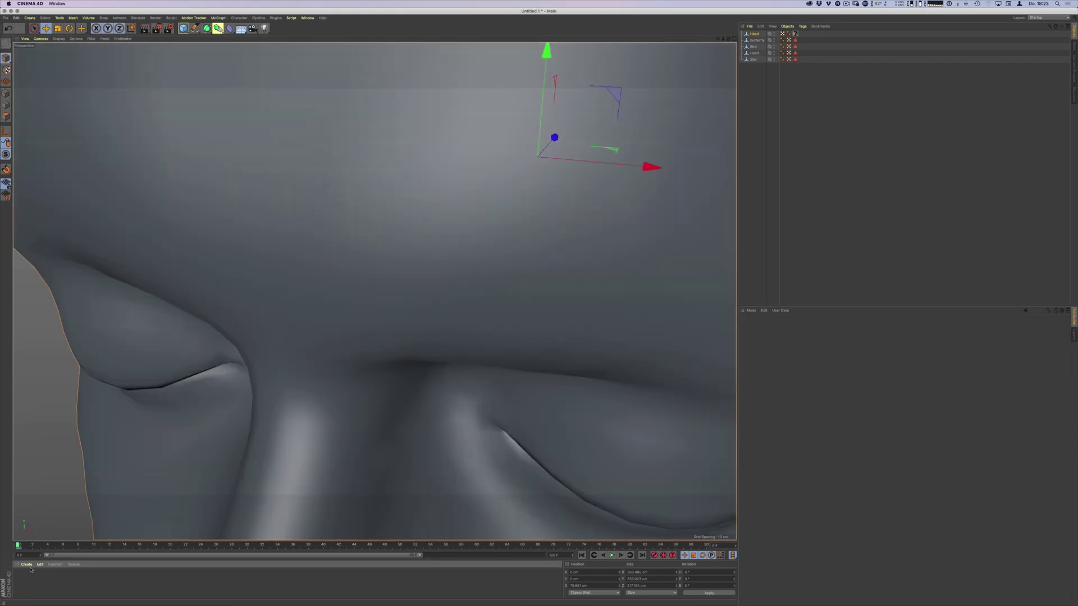
scroll(405, 295, down, 10)
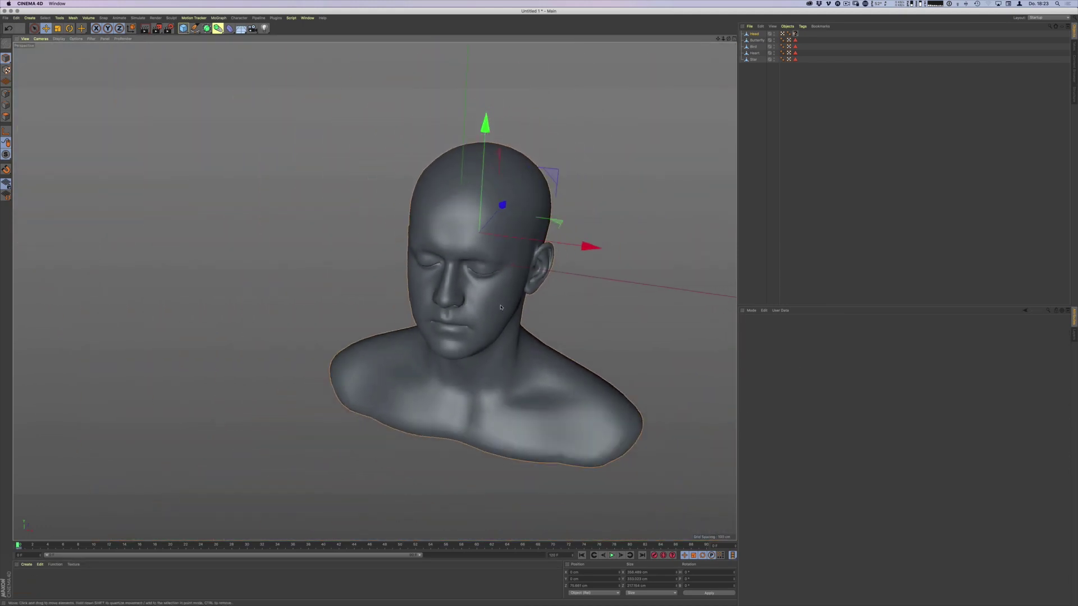
Set the Head bust's Z position to 0 cm in the Coord. tab
mouse_move(501, 308)
alt+mouse_down()
mouse_move(526, 271)
mouse_move(607, 278)
alt+mouse_up()
click(761, 327)
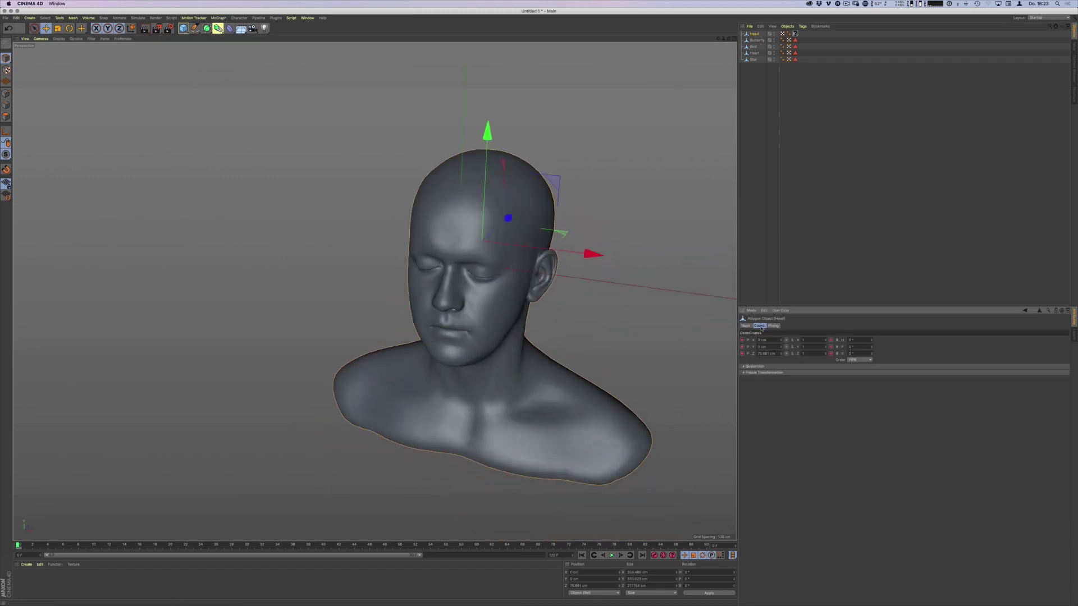
double_click(766, 353)
text(0)
key(Return)
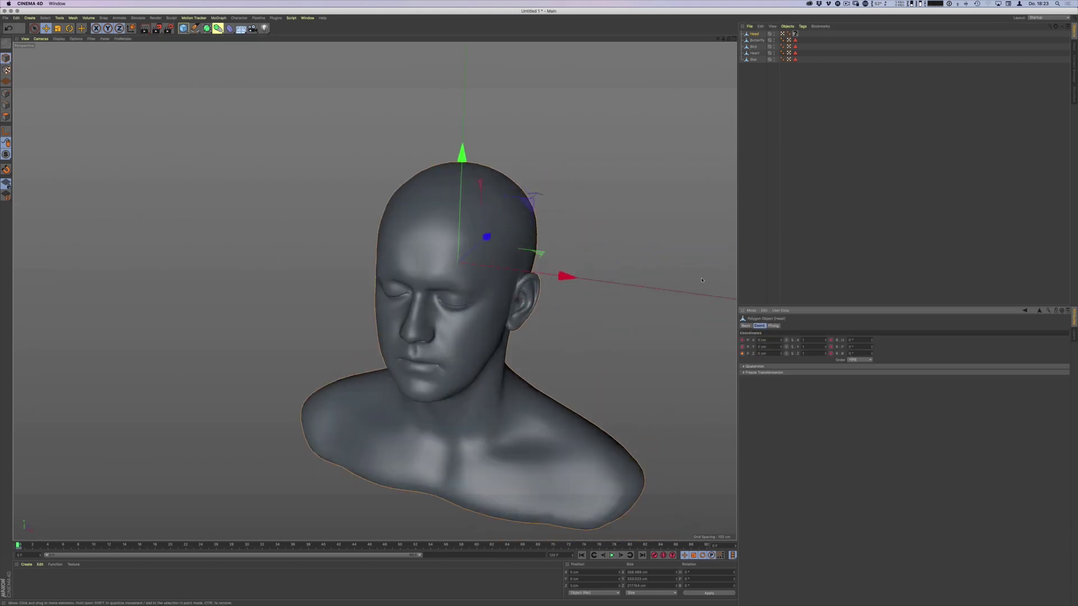
click(859, 360)
click(892, 397)
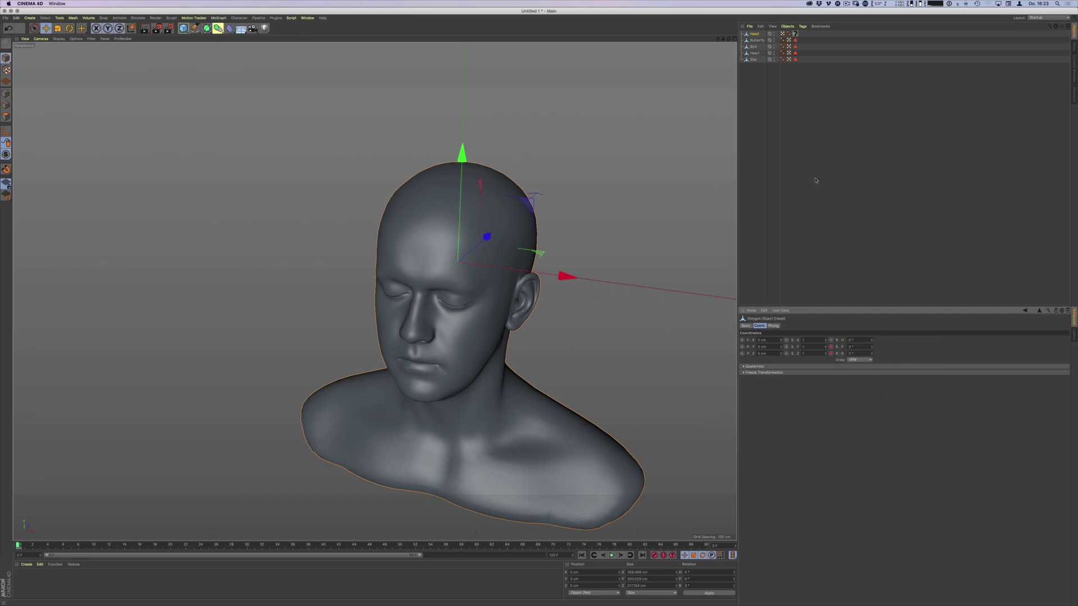
Deselect the bust and step the viewport back to a straight front view
click(770, 127)
key(ctrl+shift+z)
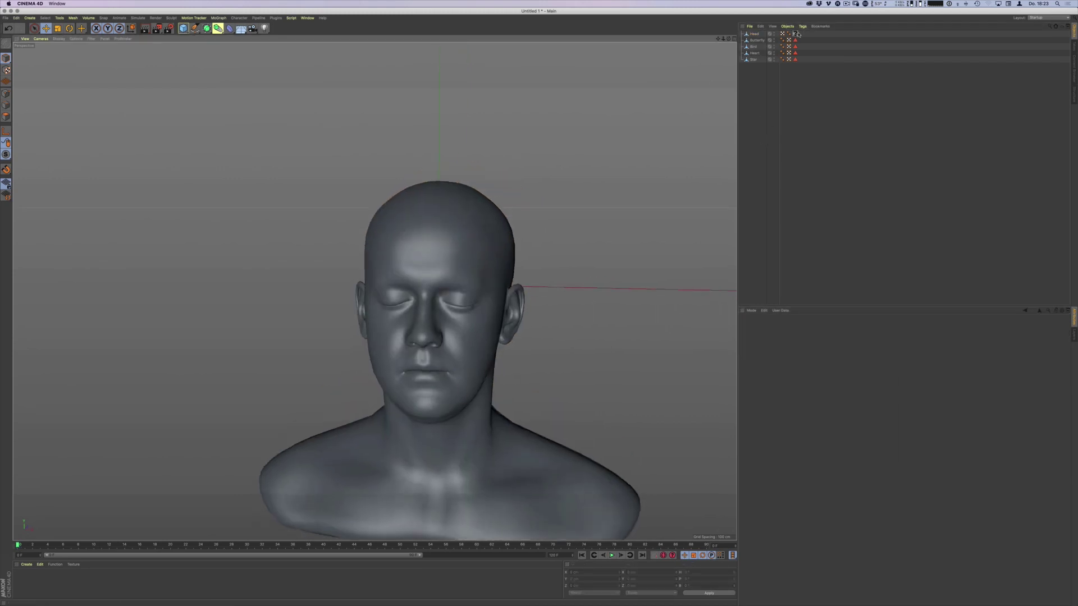
key(ctrl+shift+z)
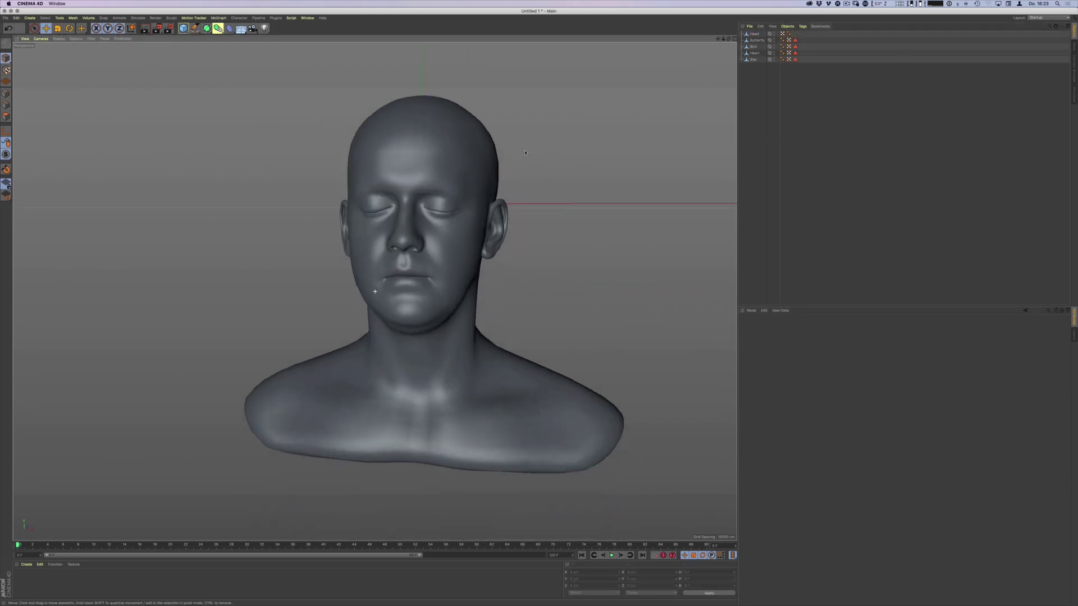
key(ctrl+shift+z)
key(ctrl+shift+z)
key(ctrl+shift+z)
key(ctrl+shift+z)
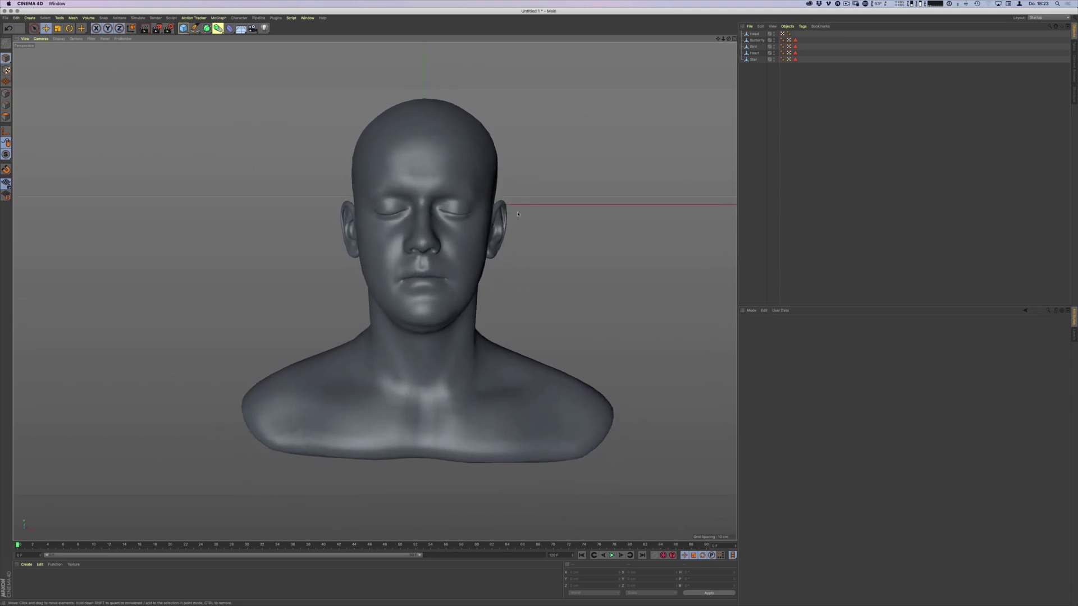
key(ctrl+shift+z)
key(ctrl+shift+z)
key(ctrl+shift+z)
key(ctrl+shift+z)
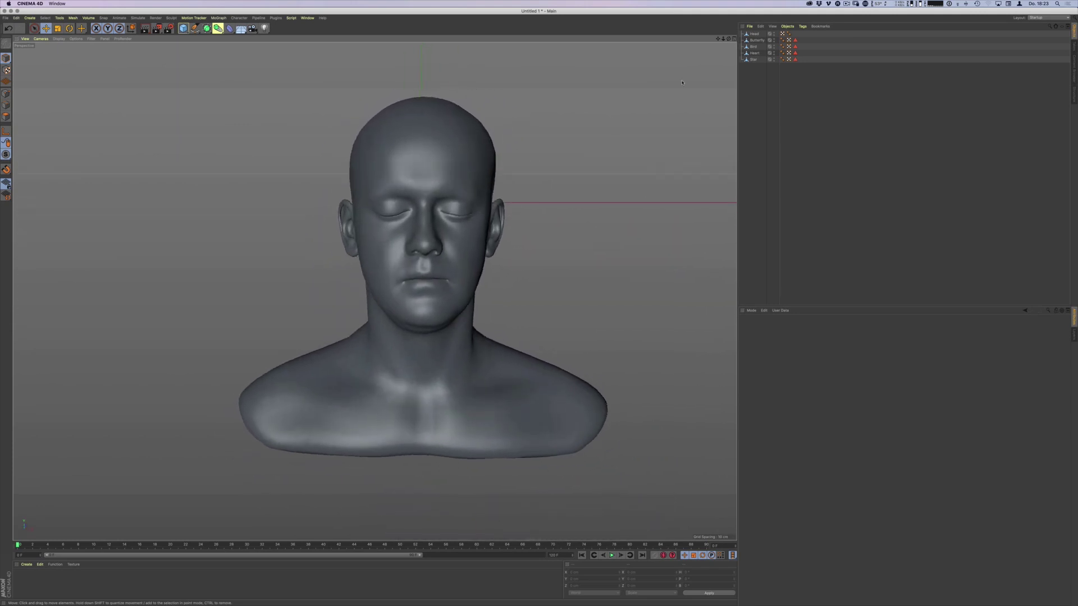
click(206, 28)
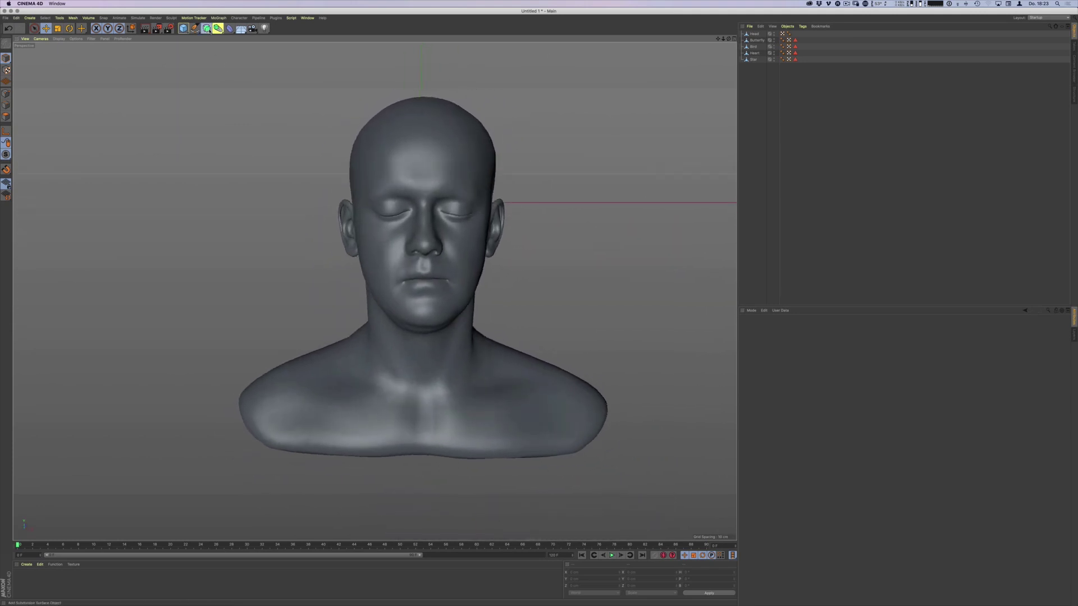
Add a Cloner holding Butterfly, Bird, Heart and Star, and hide the Head bust
click(219, 18)
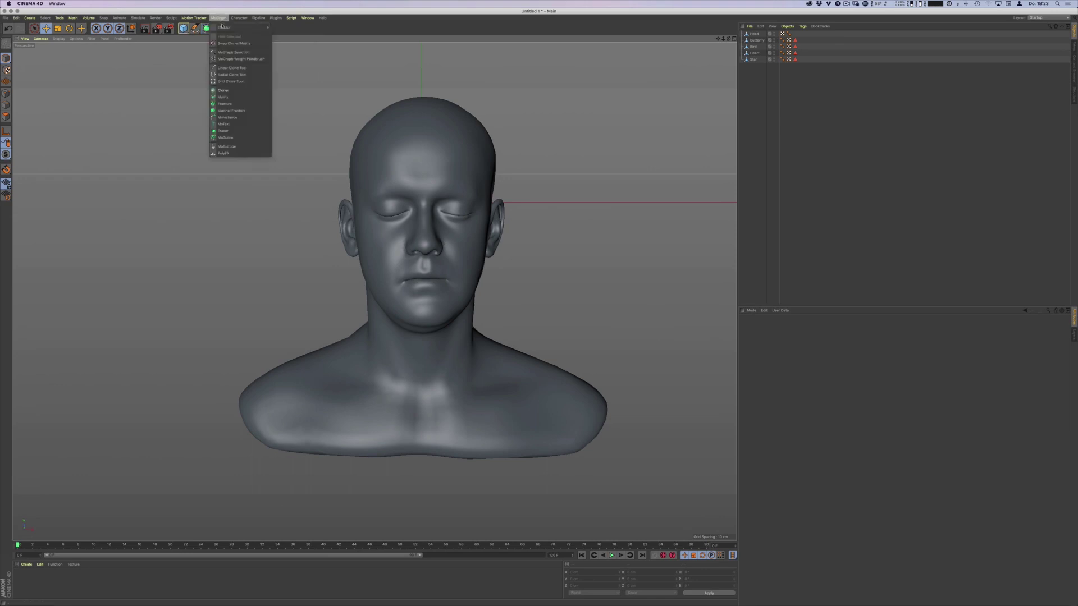
click(224, 90)
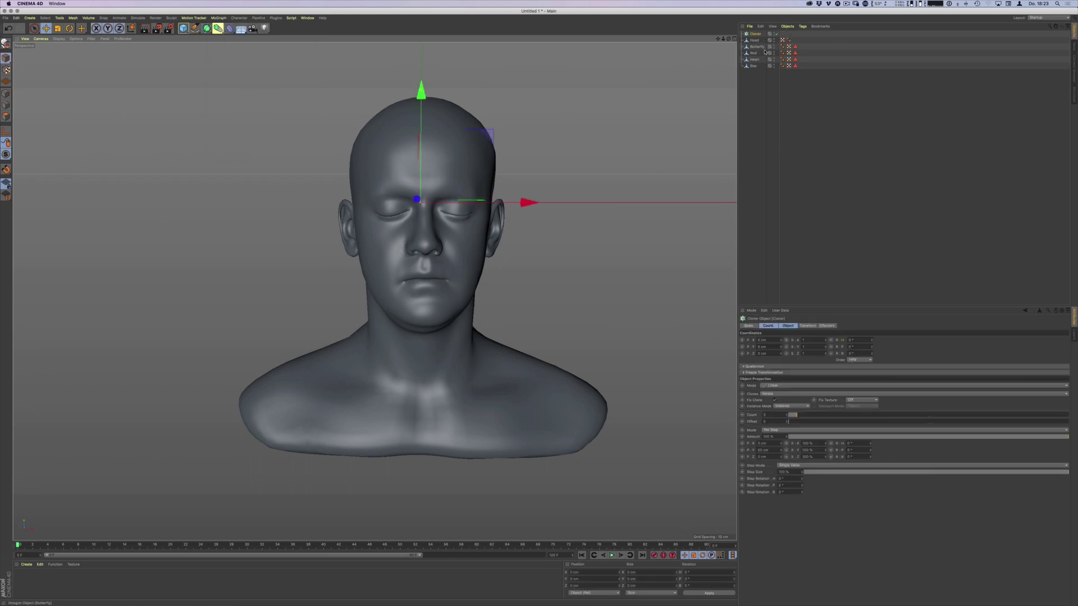
drag(761, 63, 756, 49)
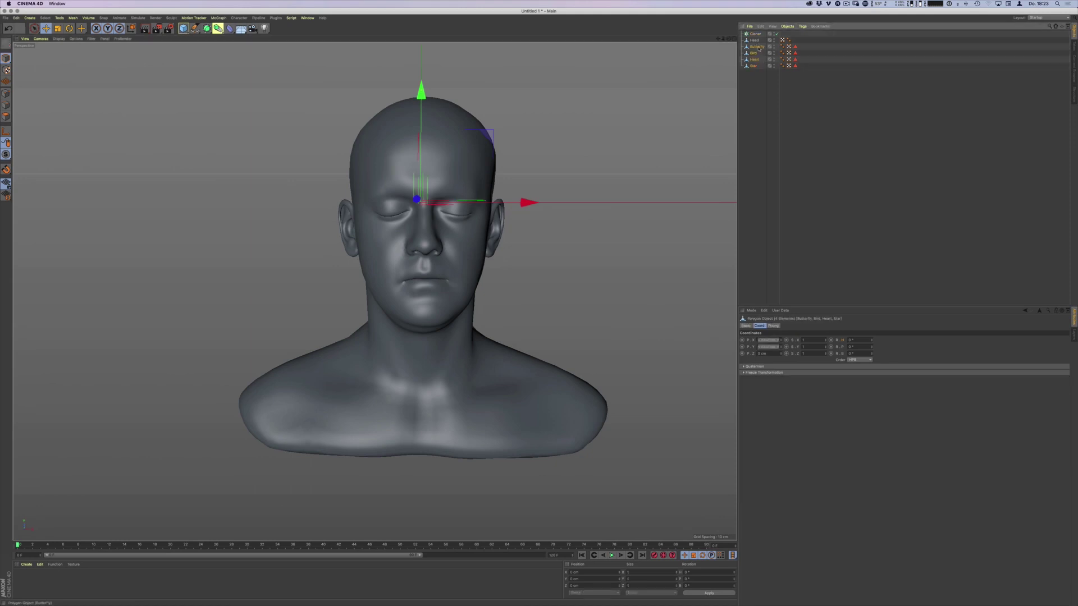
click(759, 34)
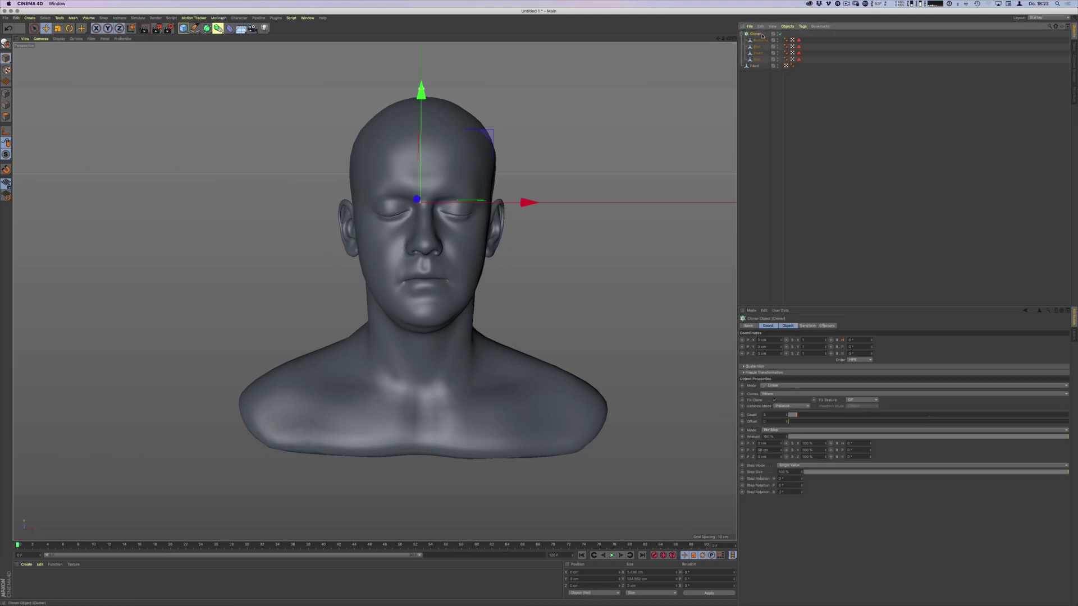
click(776, 66)
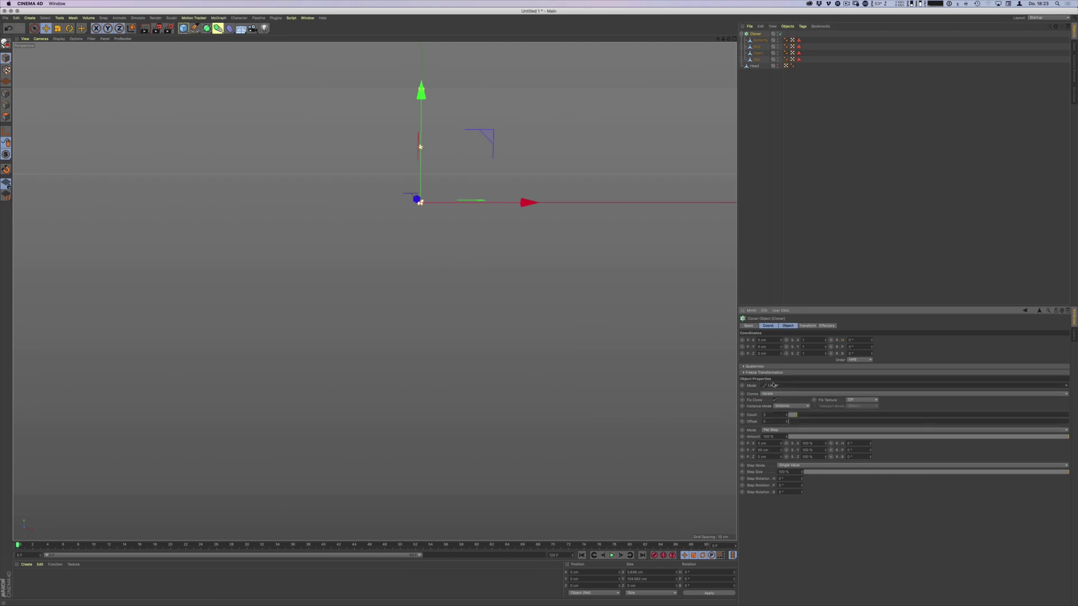
Set the Cloner to Object mode on Head, with Volume distribution and 2000 clones
click(773, 386)
click(772, 394)
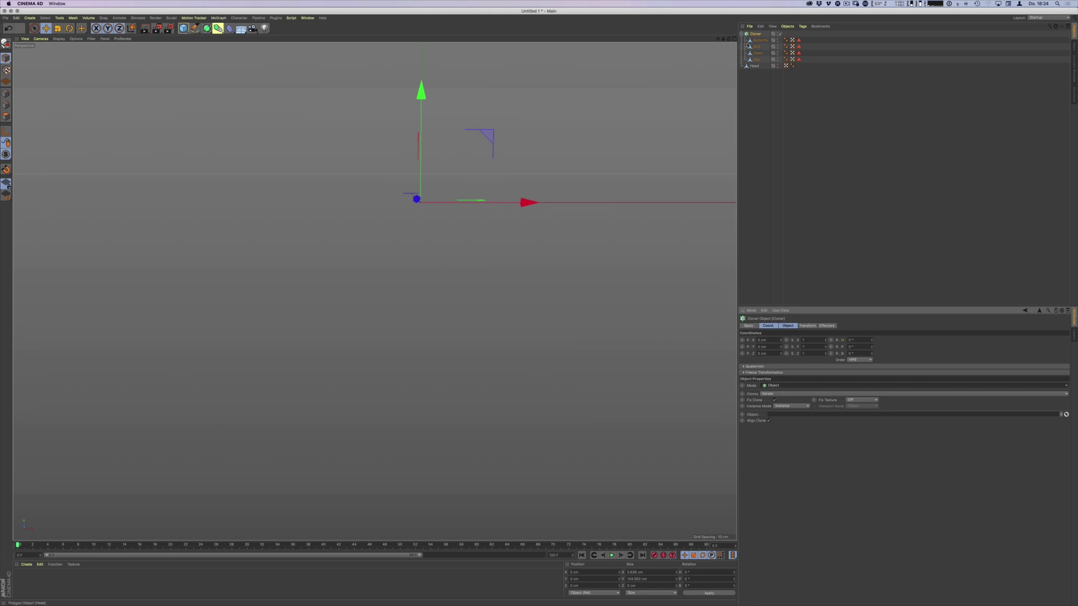
drag(756, 67, 784, 414)
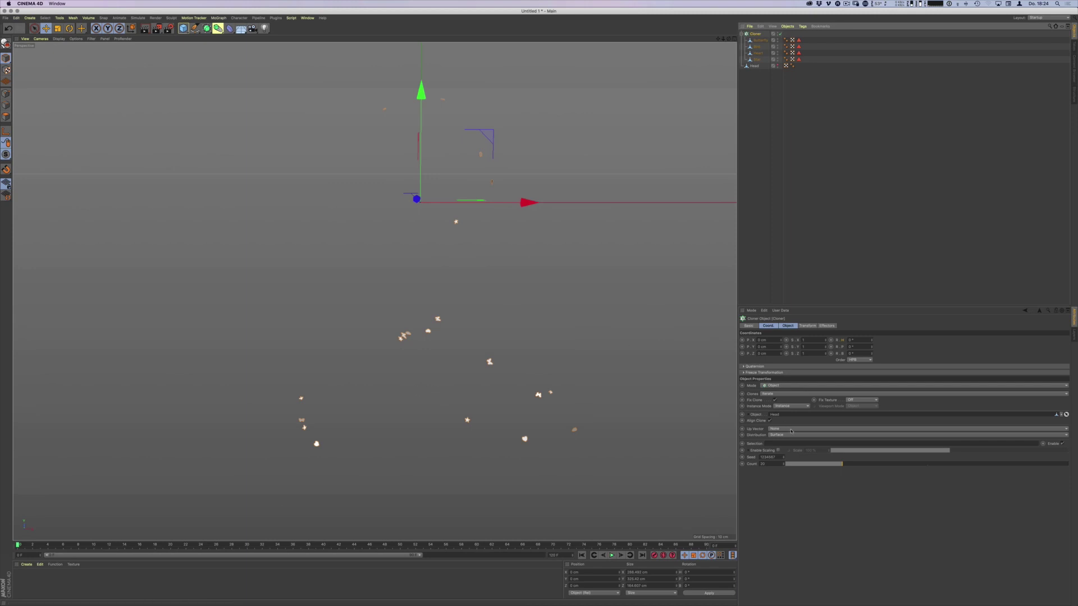
click(774, 436)
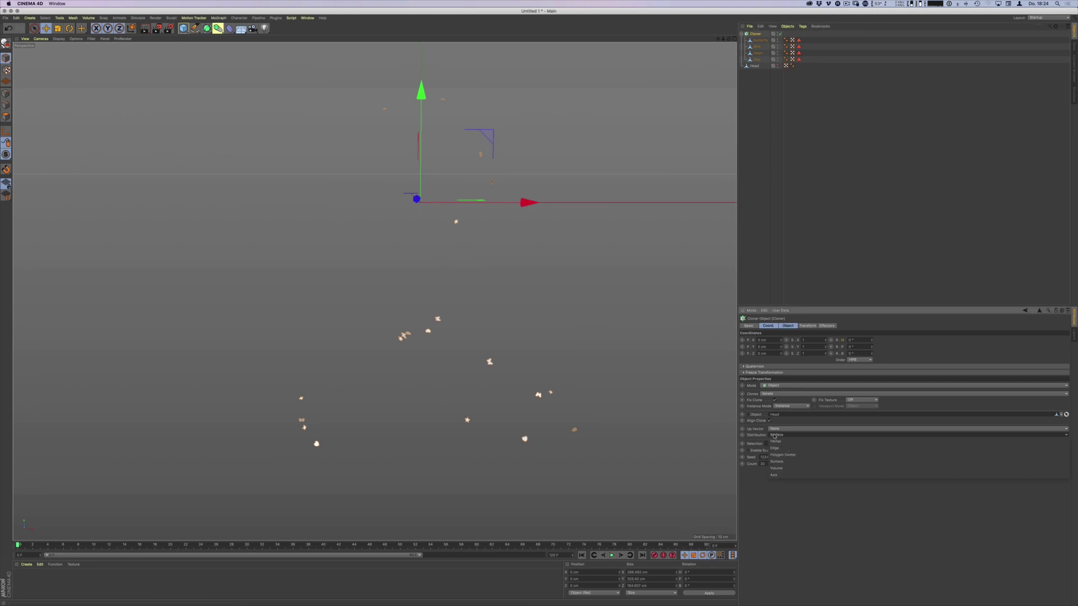
click(793, 470)
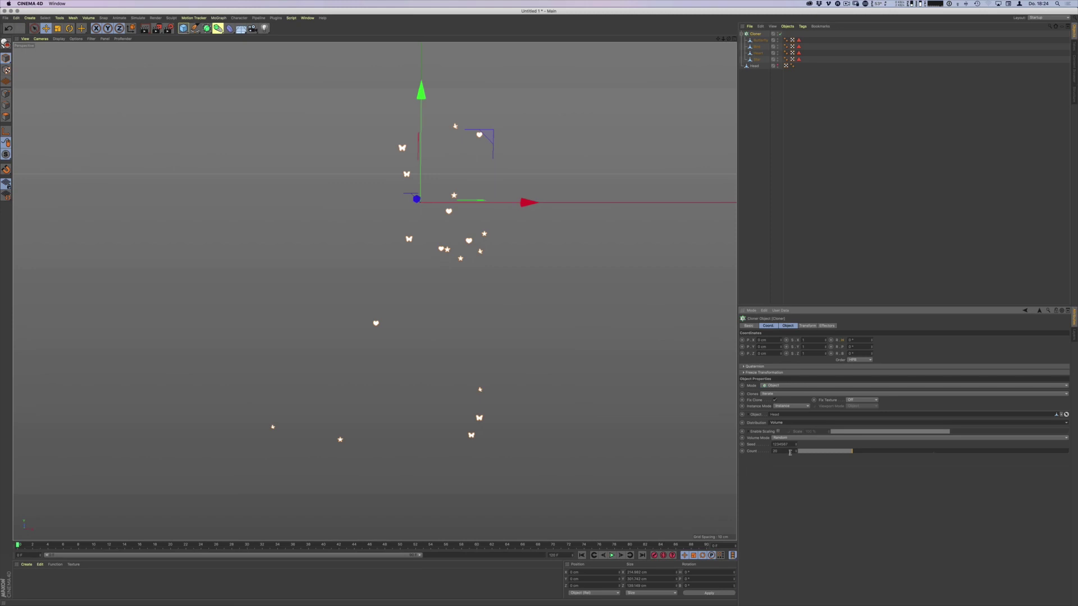
click(786, 450)
text(200)
key(Return)
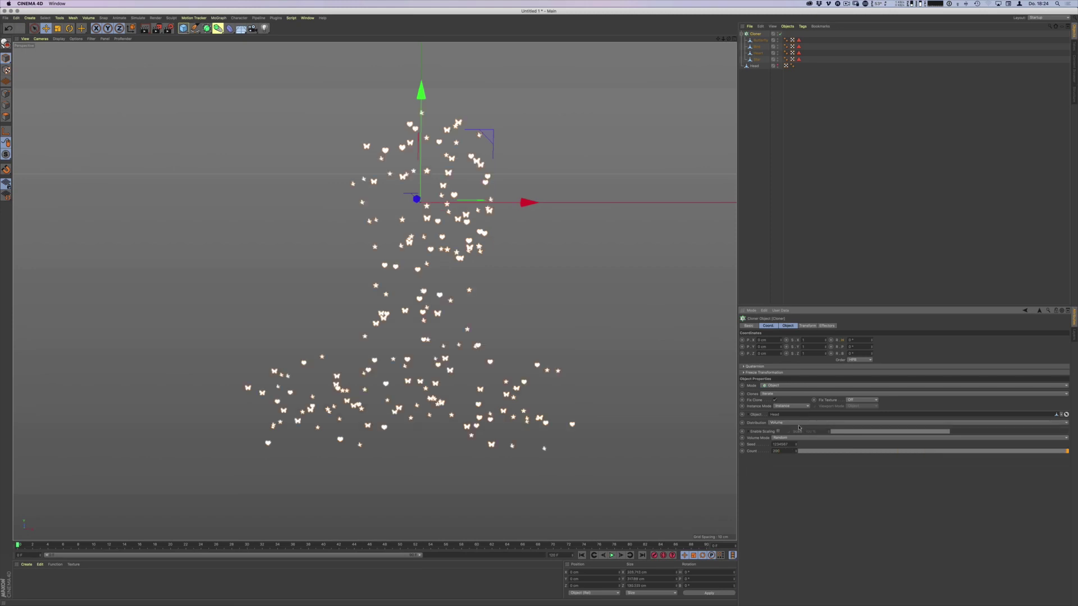
click(786, 451)
key(Return)
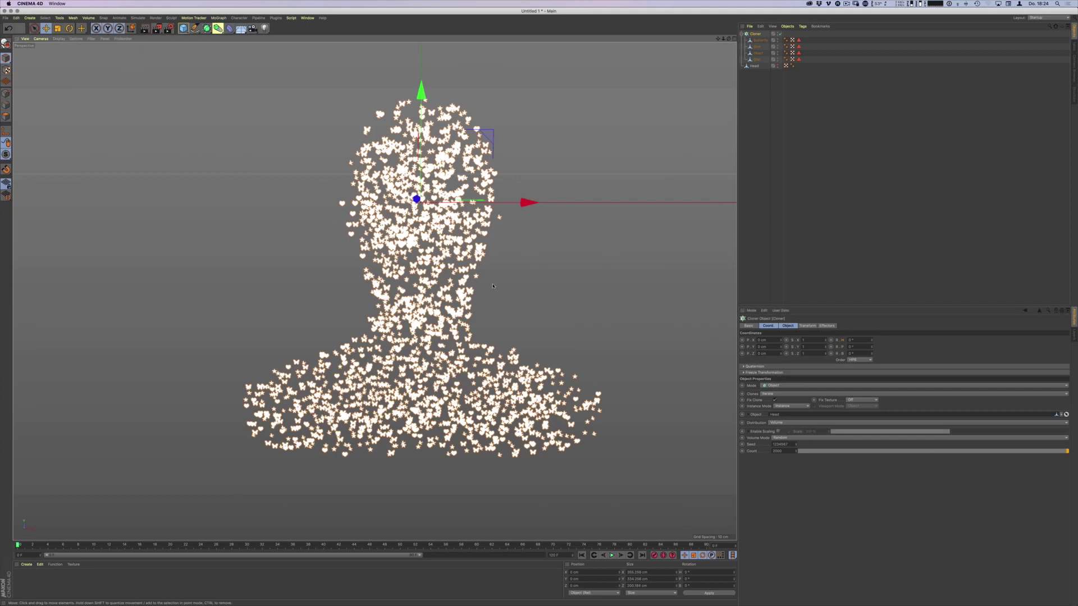
mouse_move(531, 230)
alt+mouse_down()
mouse_move(399, 254)
mouse_move(487, 264)
mouse_move(500, 294)
alt+mouse_up()
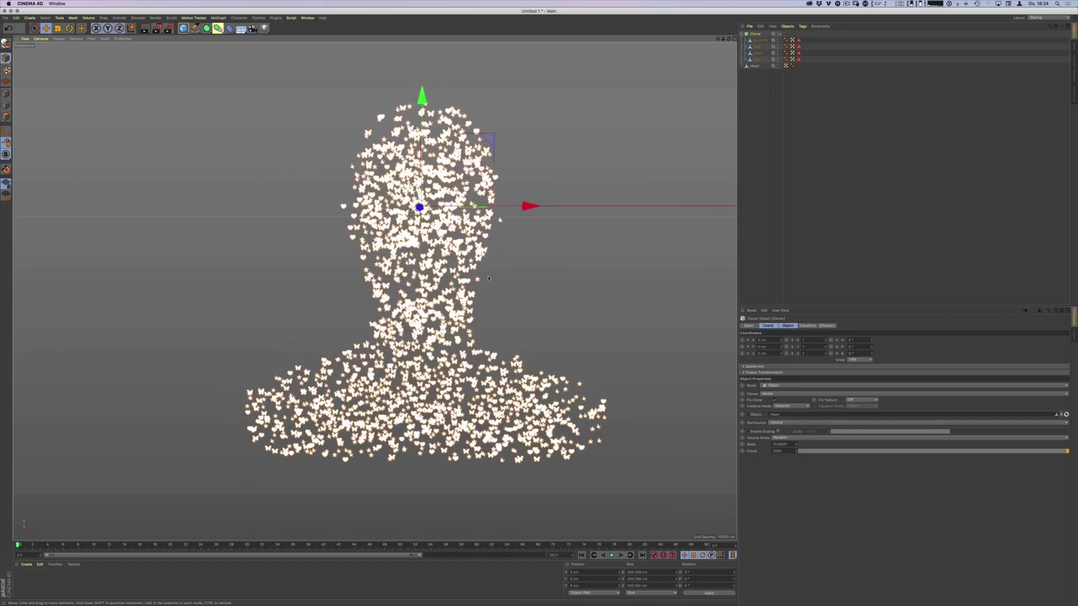
Orbit, zoom and pan the viewport to frame the confetti head bust
alt+drag(499, 296, 486, 282)
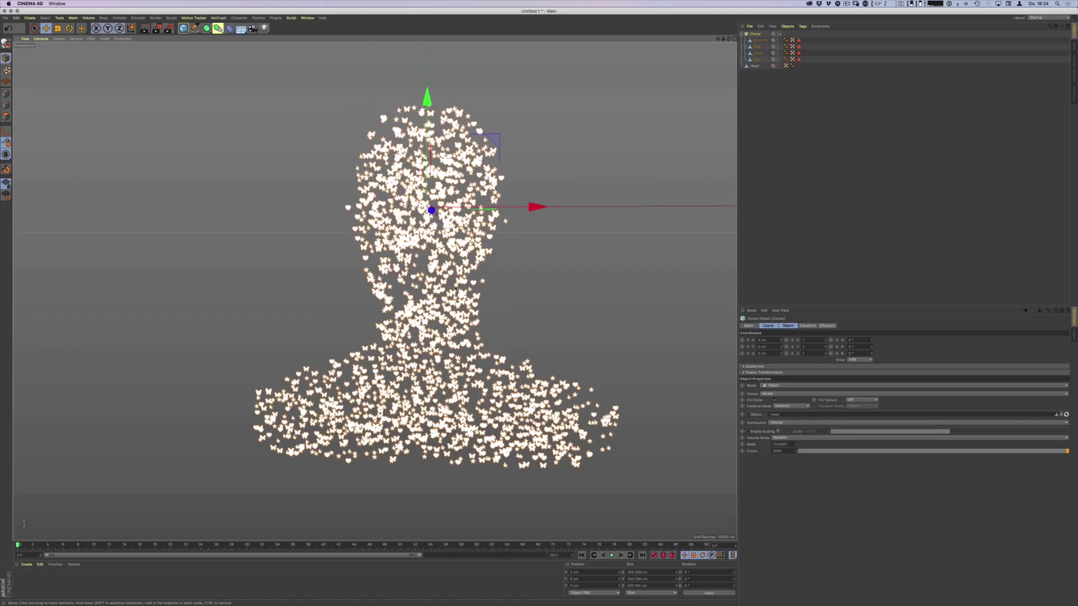
alt+right_drag(423, 306, 474, 285)
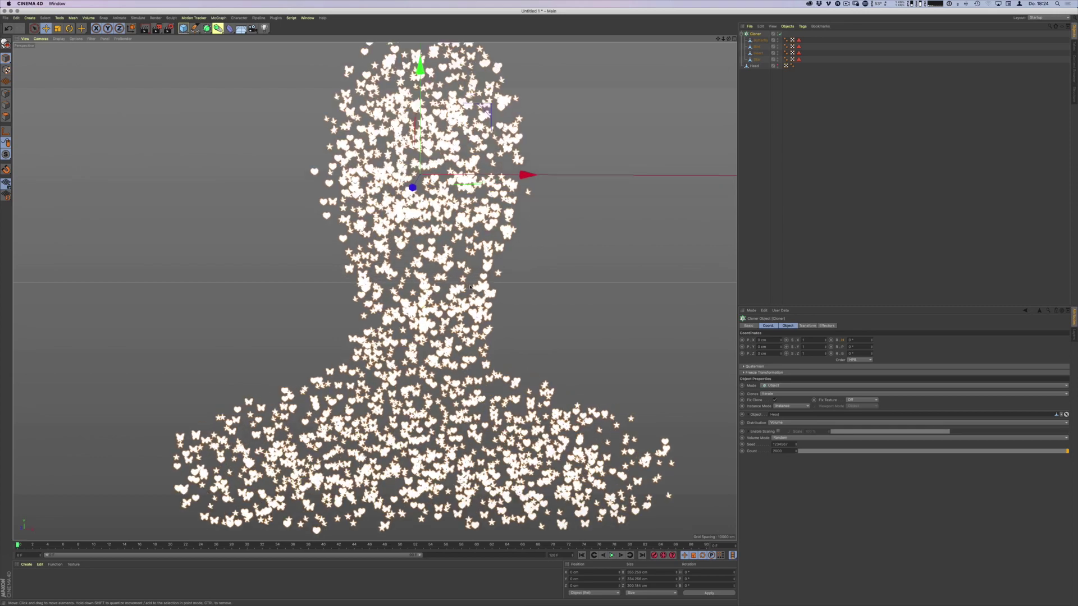
alt+middle_drag(474, 285, 458, 324)
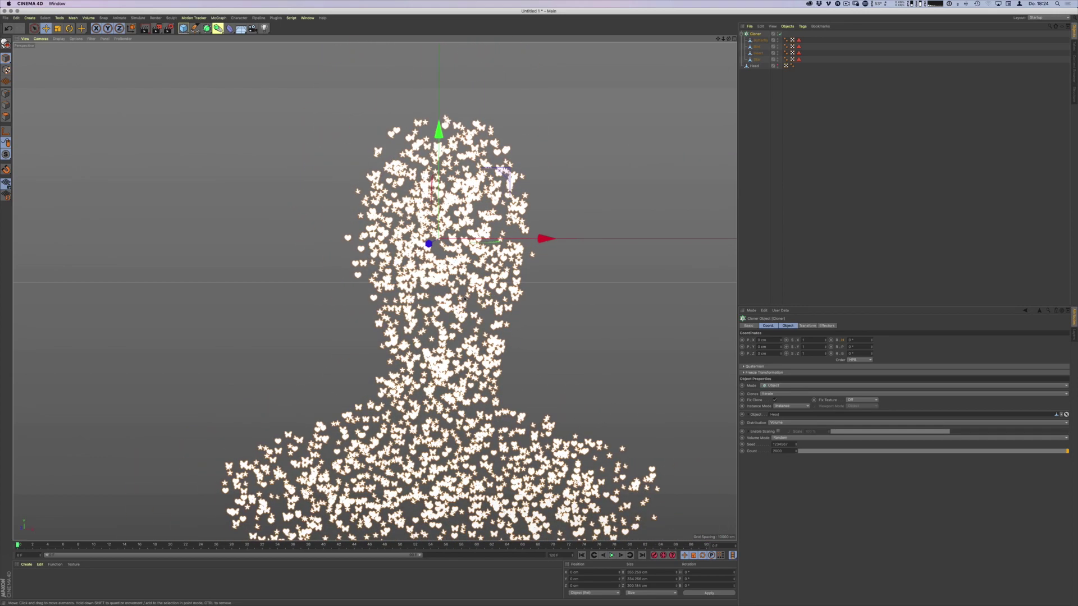
alt+right_drag(492, 294, 455, 309)
alt+drag(454, 308, 470, 295)
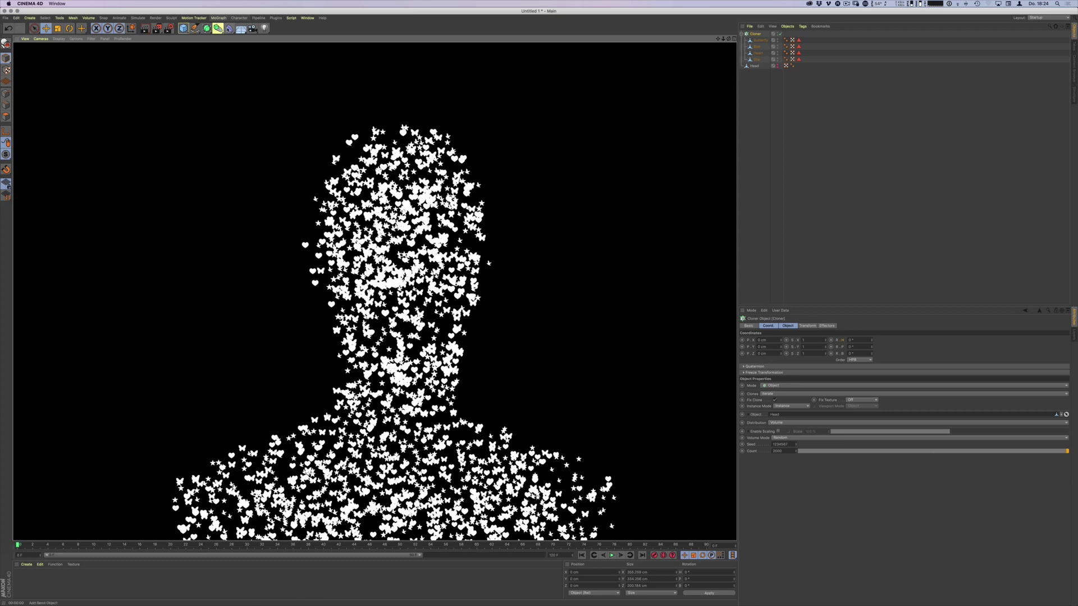
click(224, 19)
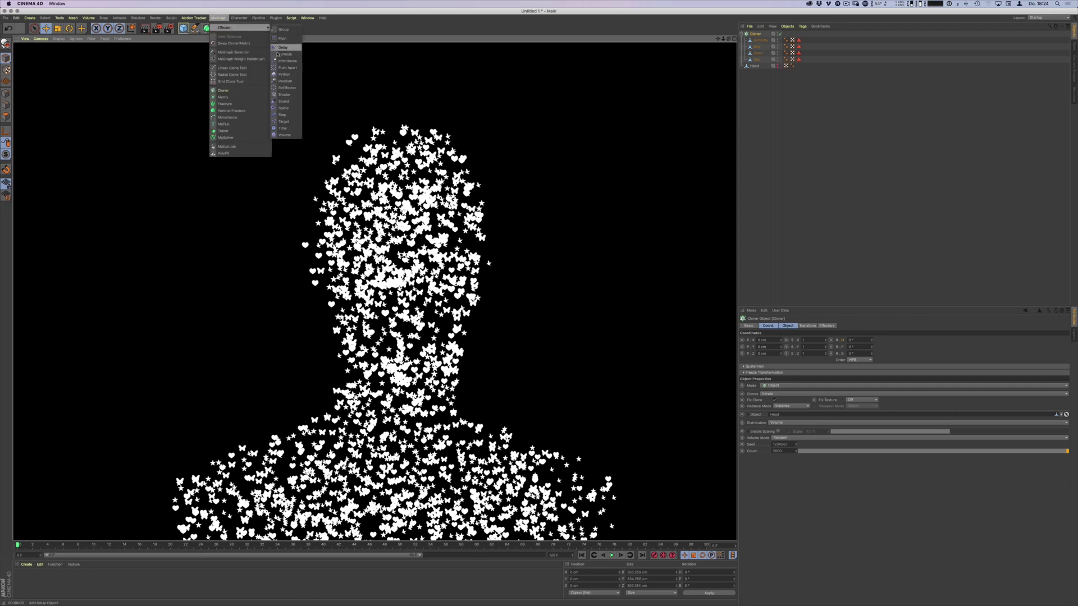
Add a Random effector and lower its weight in the Cloner's Effectors list
click(286, 74)
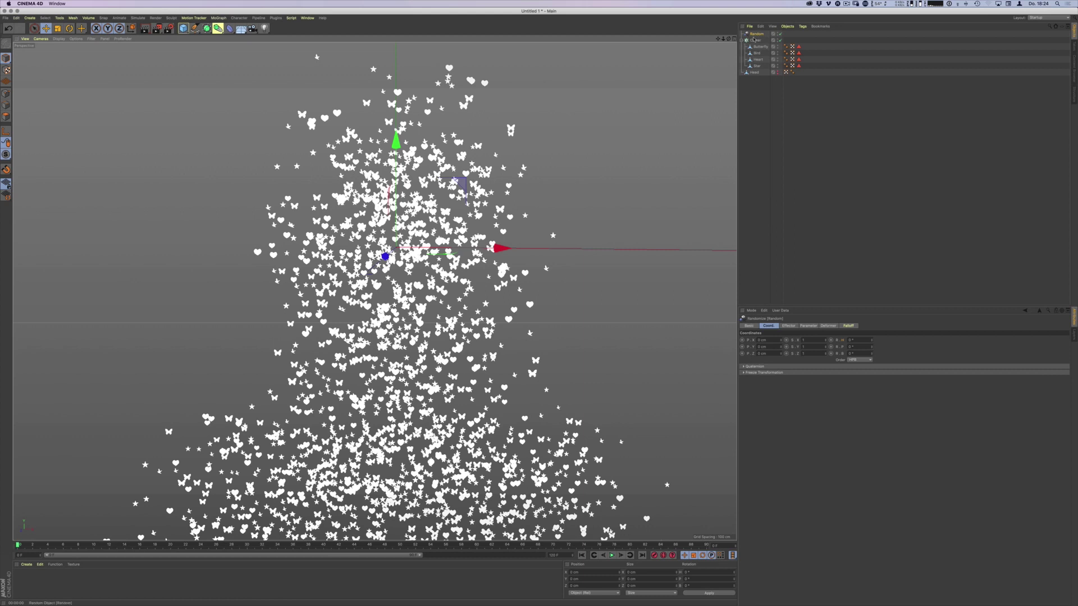
click(756, 40)
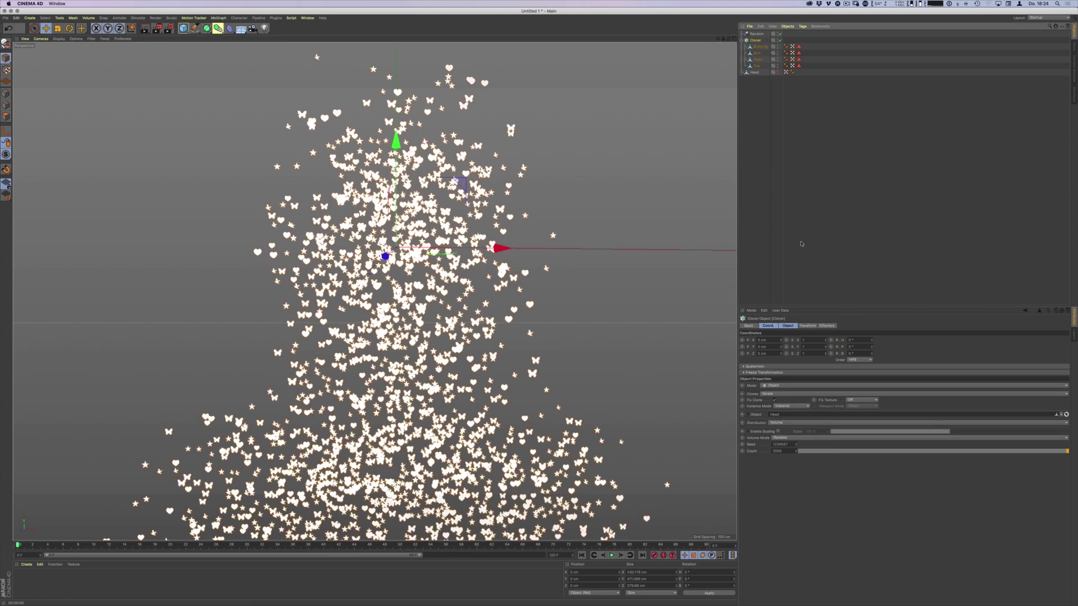
click(825, 325)
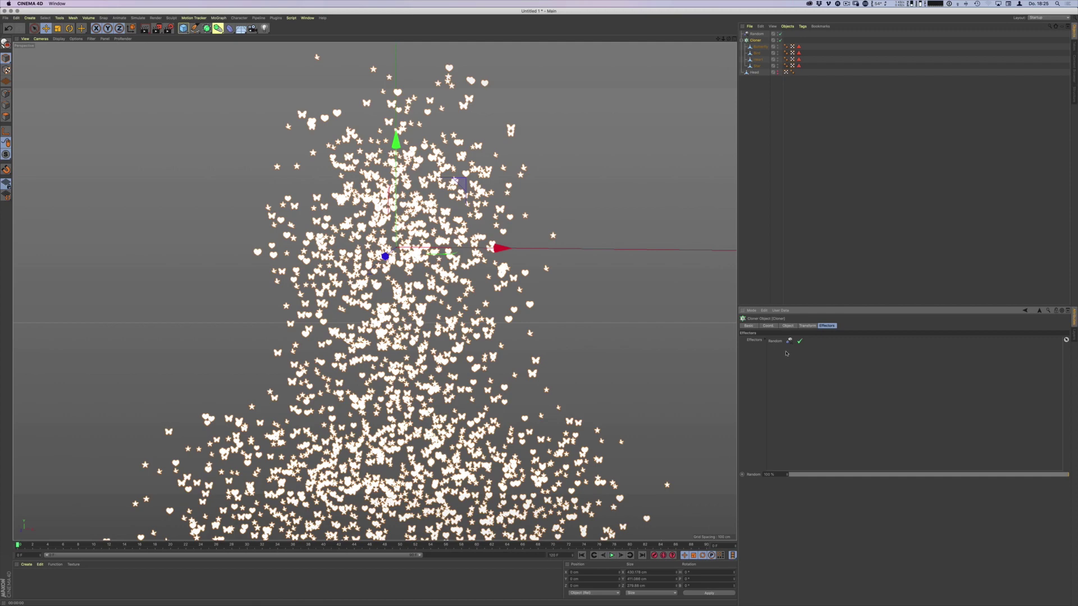
mouse_move(1020, 475)
mouse_down()
mouse_move(979, 476)
mouse_move(1027, 476)
mouse_up()
Enable the Random effector's rotation and raise its R.H, R.P and R.B values
double_click(779, 341)
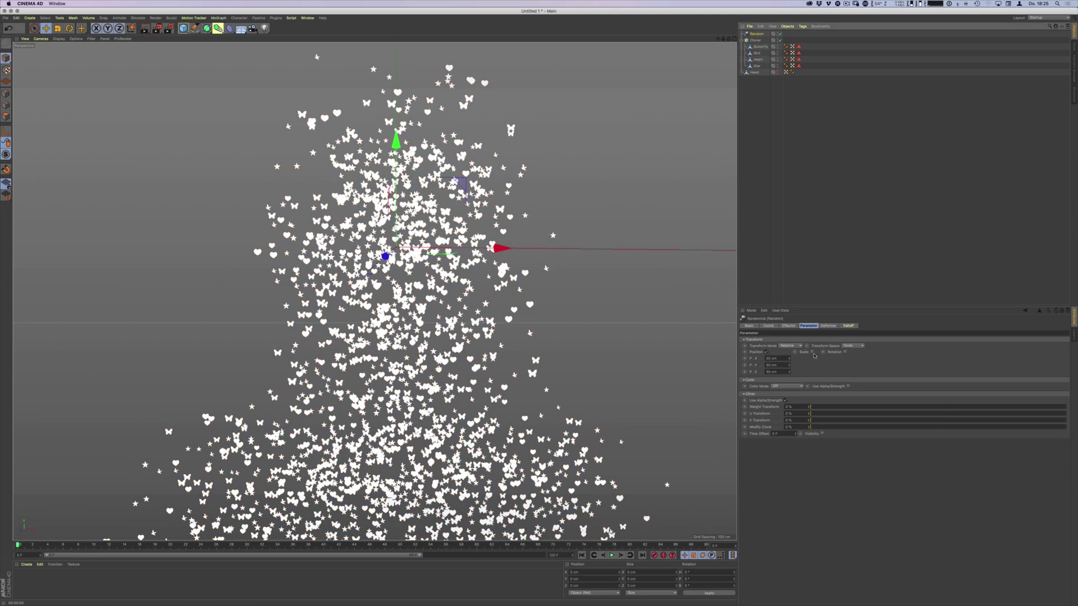
click(846, 353)
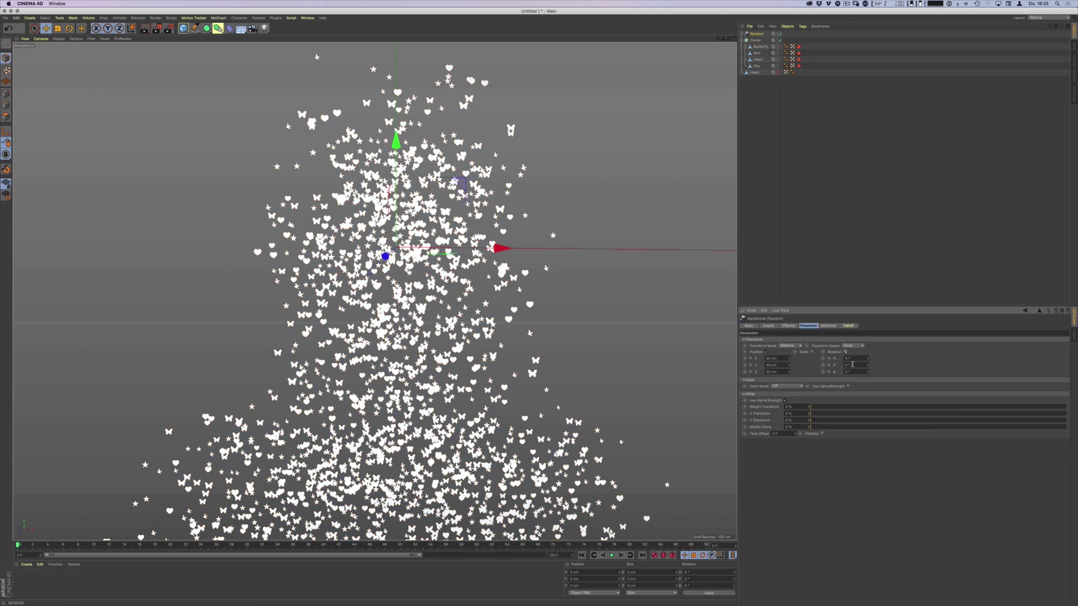
drag(869, 359, 868, 319)
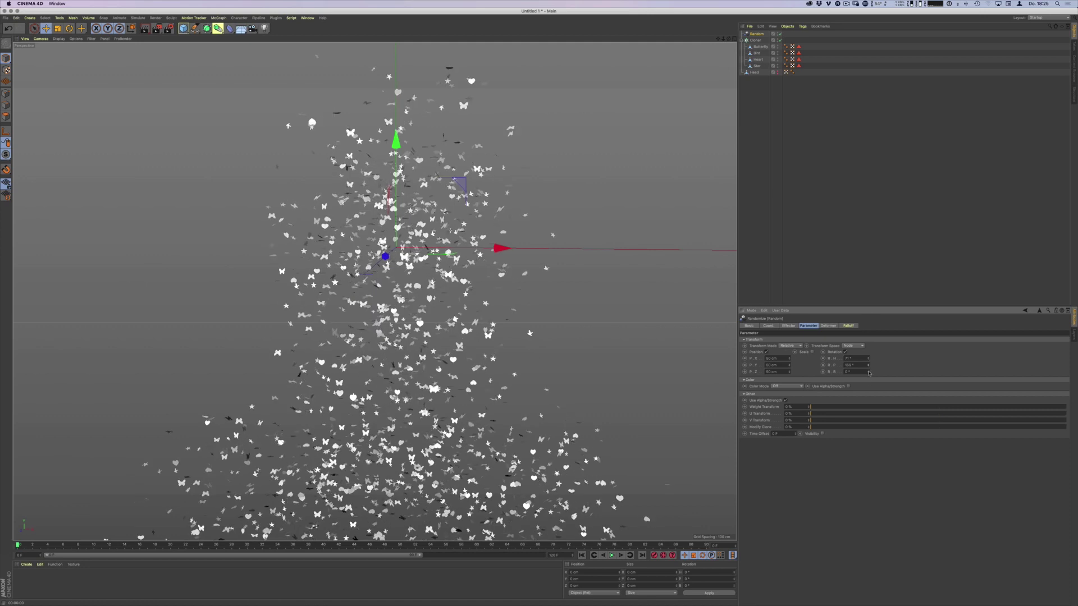
drag(869, 372, 875, 320)
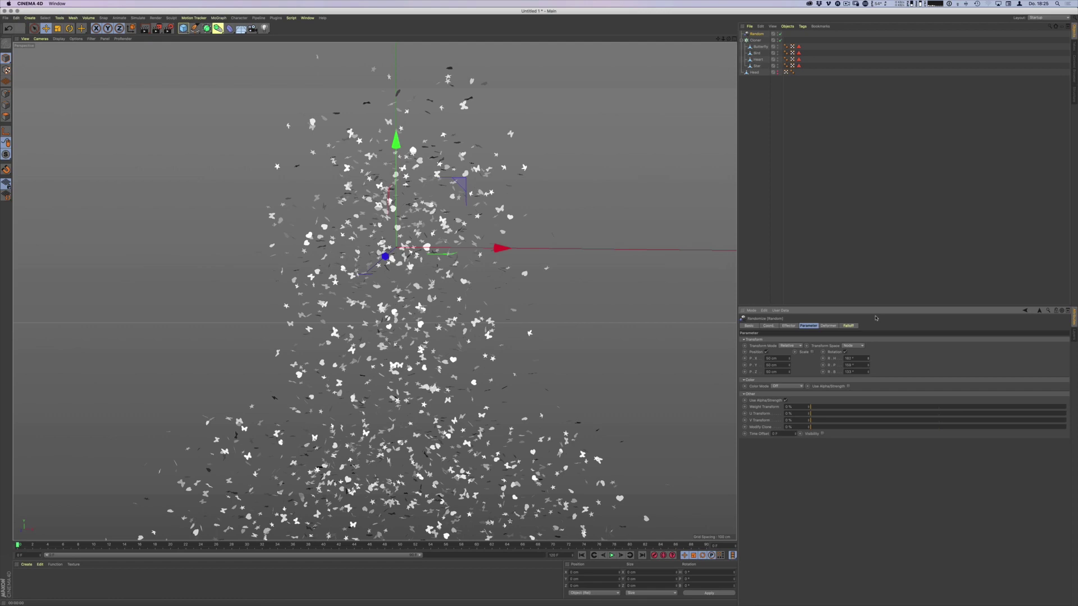
drag(870, 359, 875, 342)
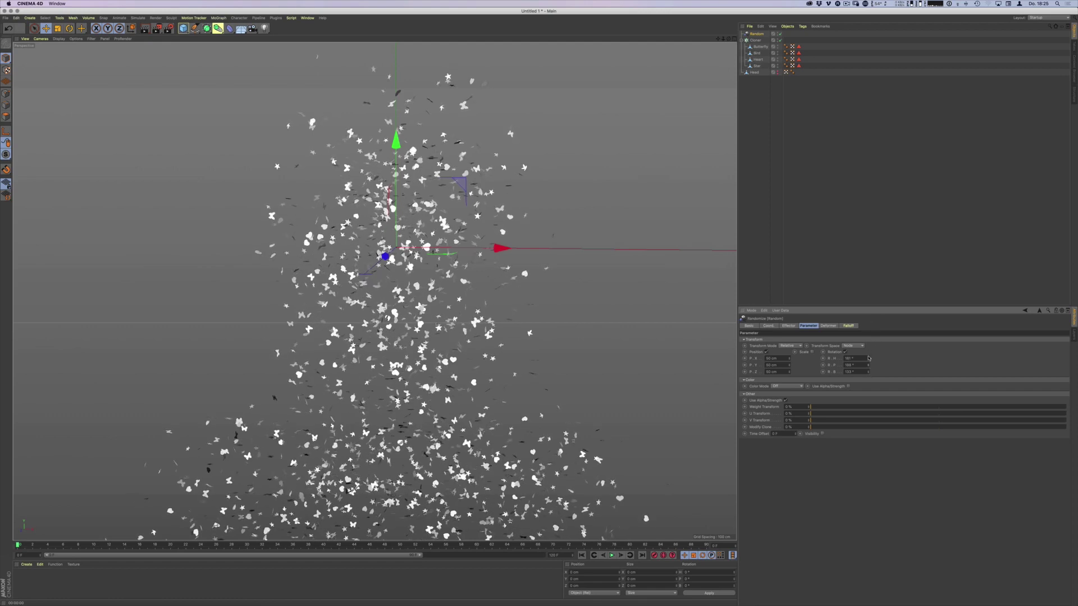
drag(875, 342, 872, 347)
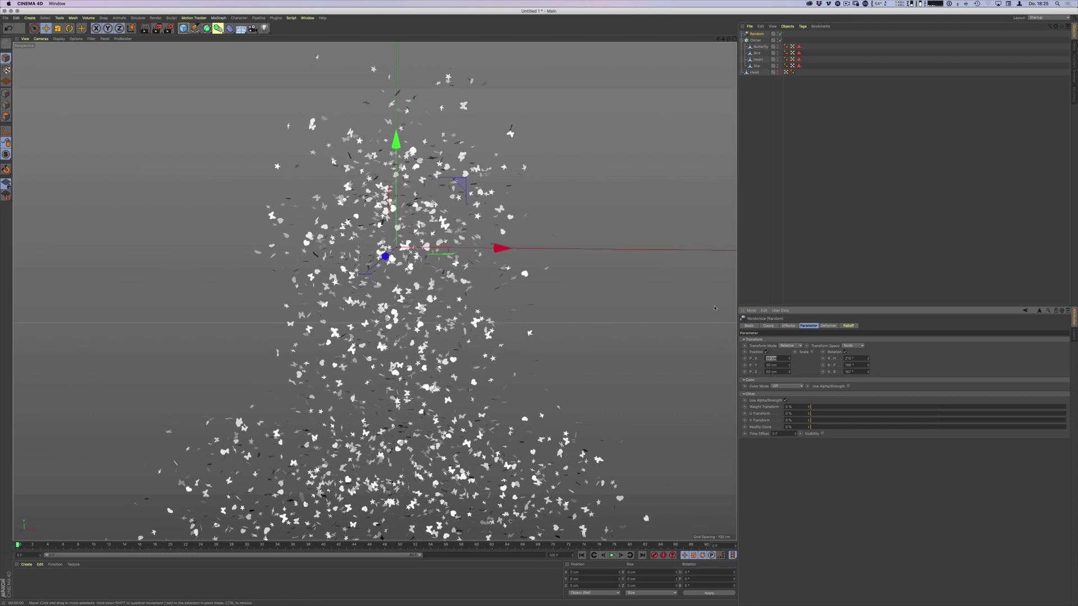
text(0)
Bring the random position offsets down to near zero, keeping slight depth jitter
key(Tab)
text(0)
key(Tab)
text(0)
key(Return)
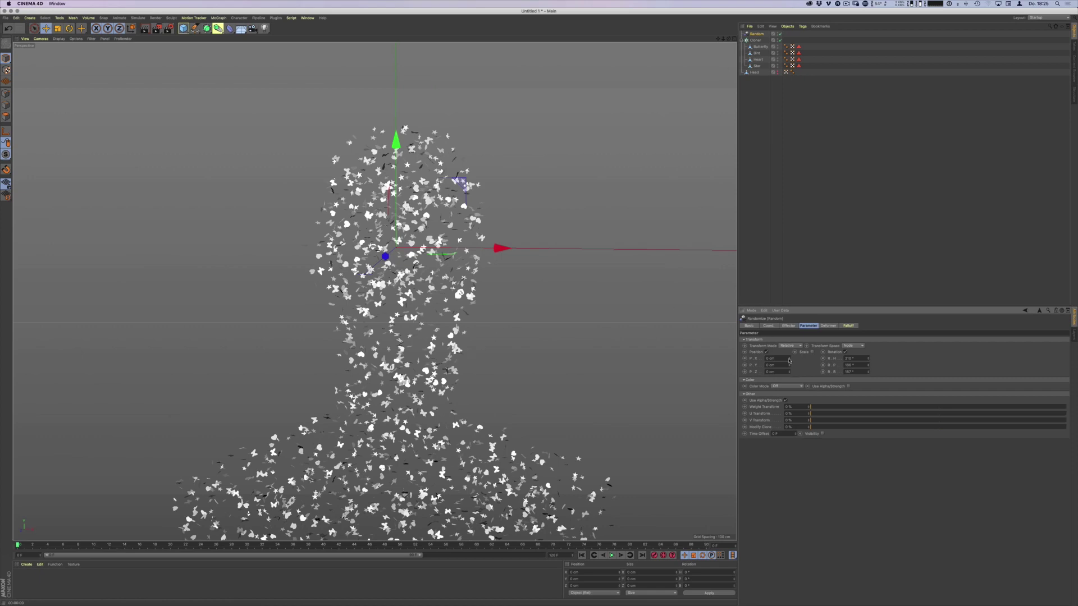
drag(789, 361, 790, 364)
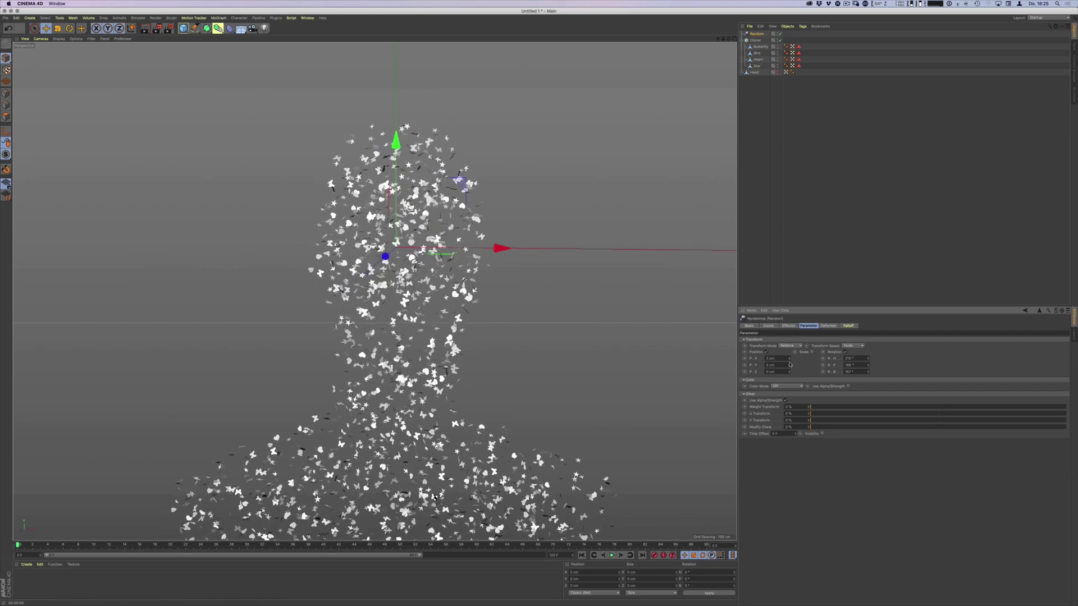
drag(791, 375, 641, 341)
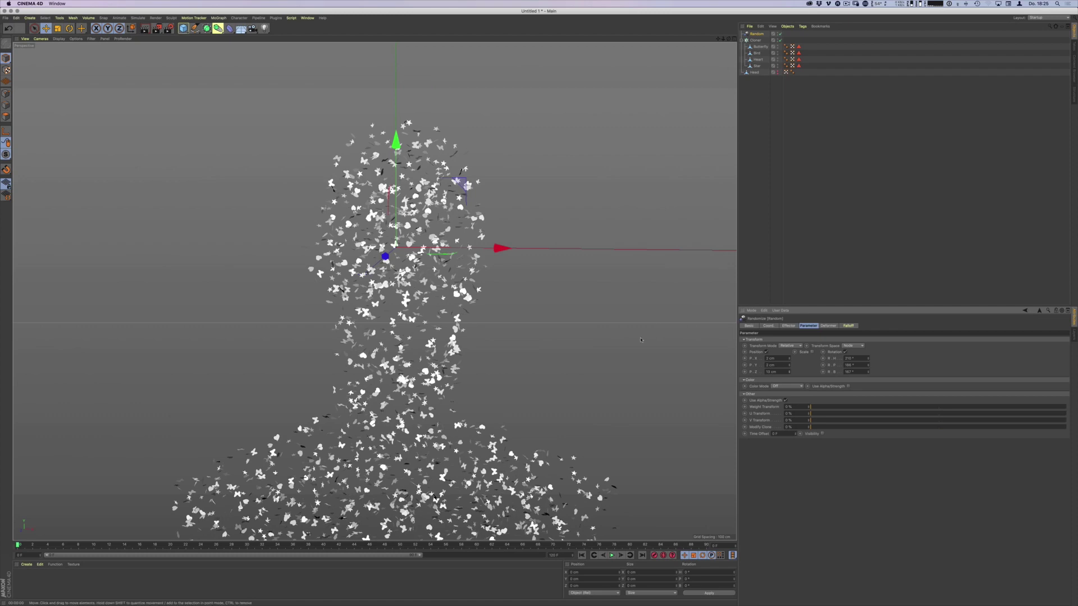
alt+drag(526, 339, 539, 350)
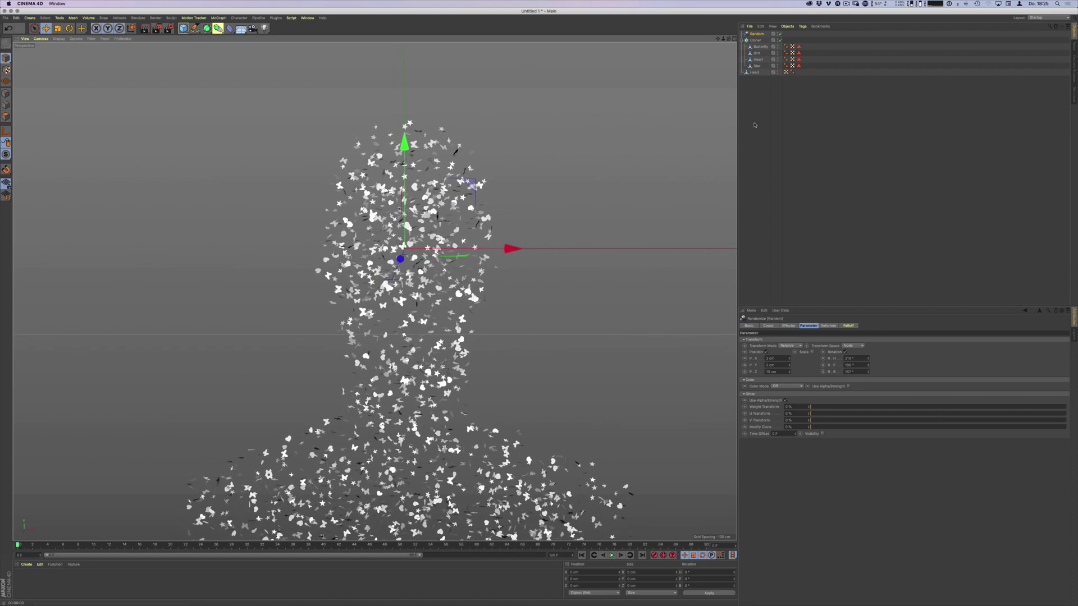
Render a preview of the randomly tumbling white confetti bust
click(758, 40)
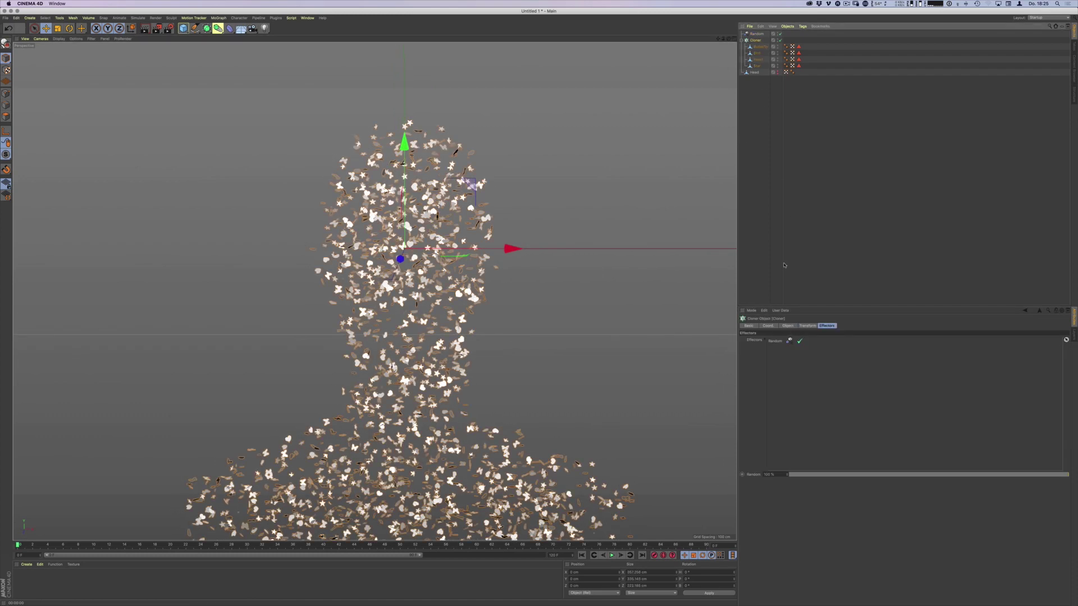
click(788, 326)
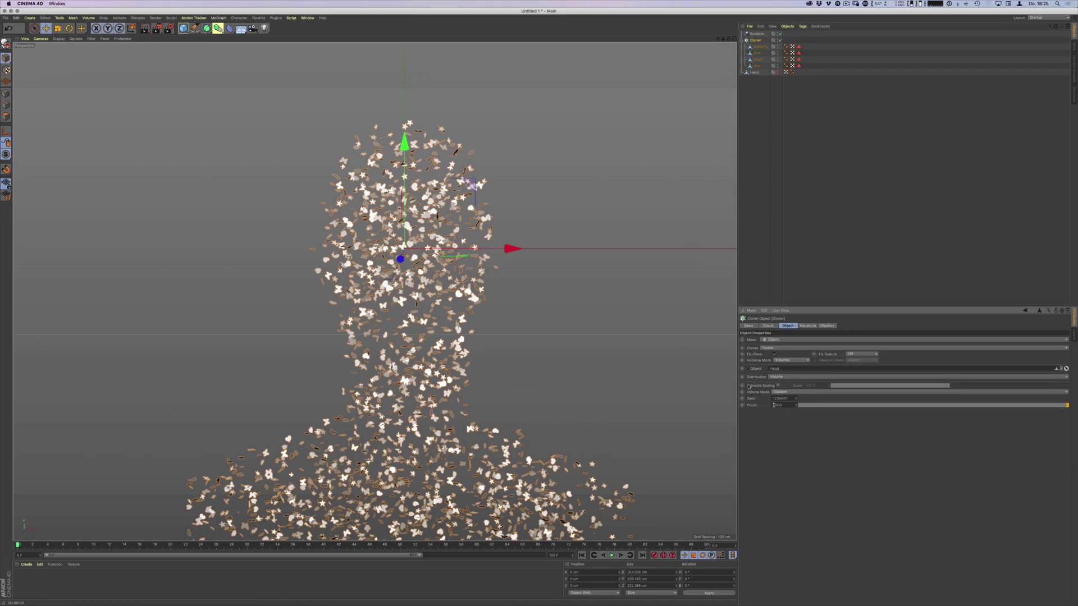
click(763, 156)
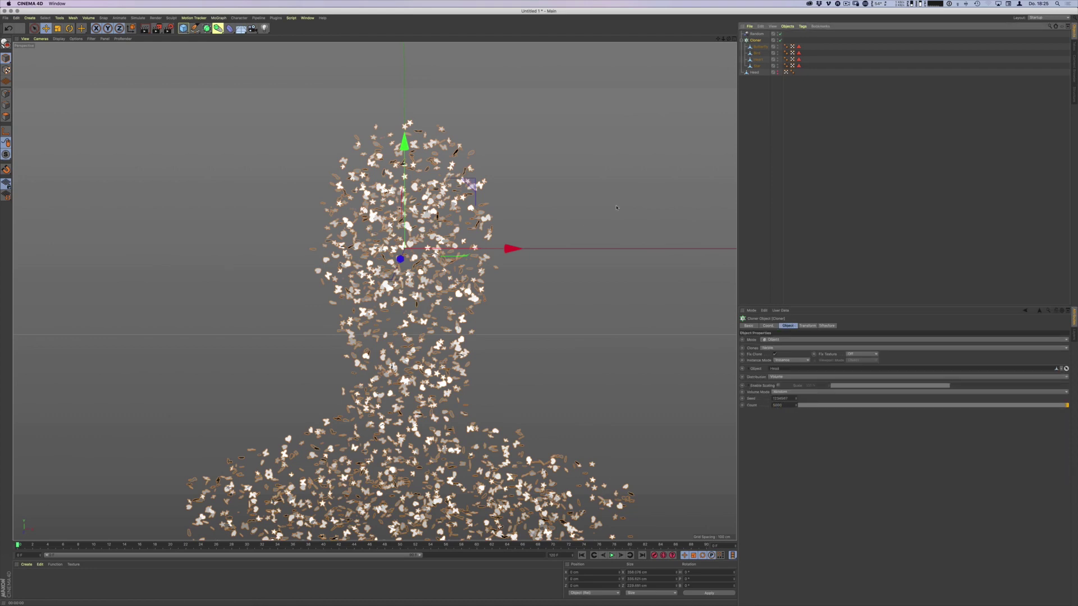
key(ctrl+r)
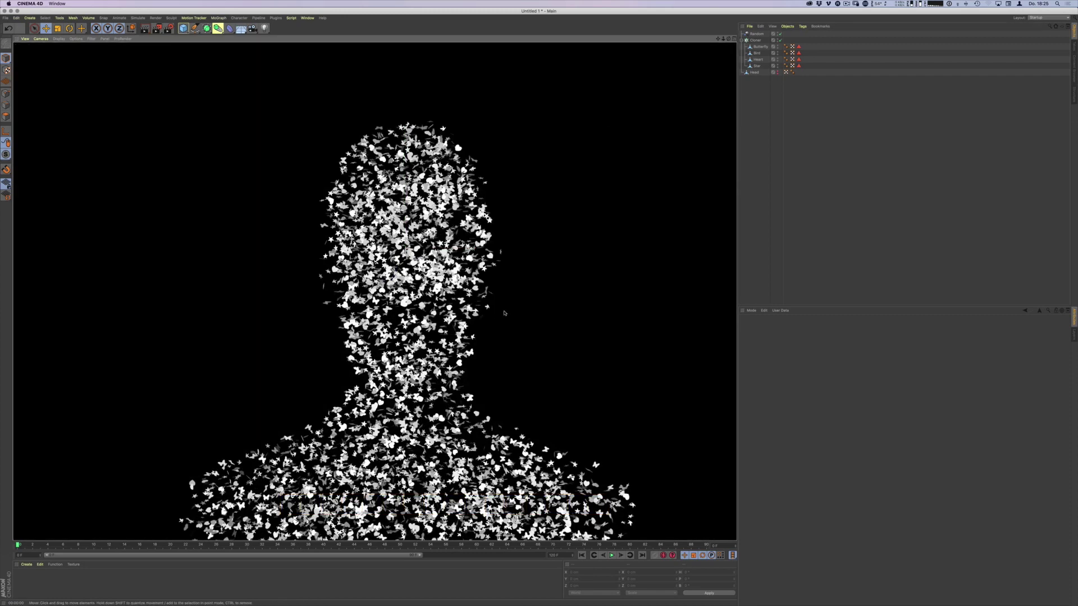
mouse_move(375, 286)
alt+mouse_down()
mouse_move(396, 286)
mouse_move(337, 287)
mouse_move(426, 287)
mouse_move(383, 289)
alt+mouse_up()
click(757, 47)
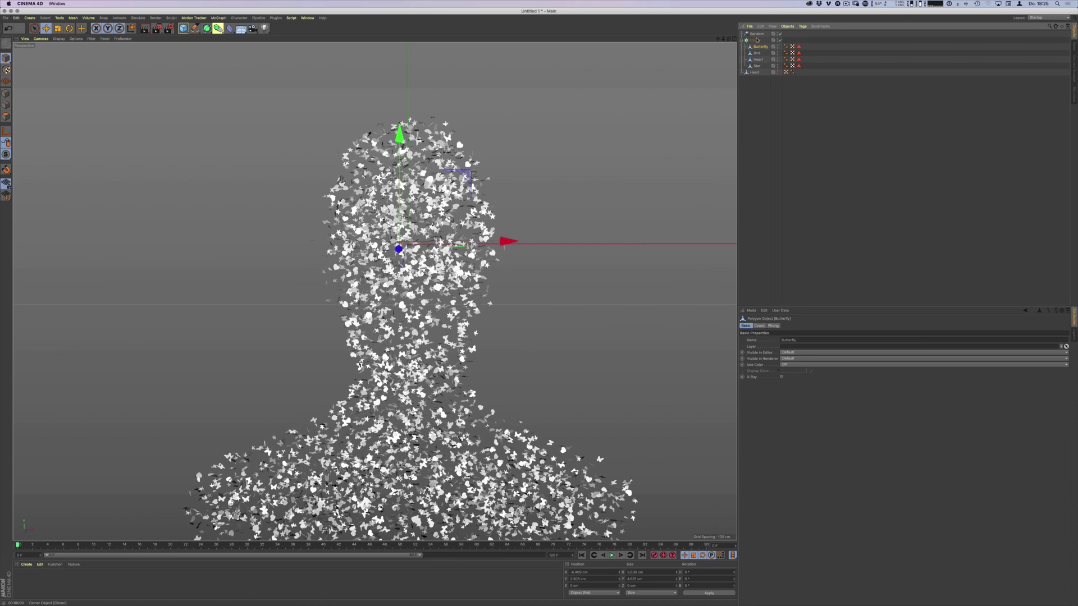
Set the Random effector's Color Mode to Effector Color
click(757, 40)
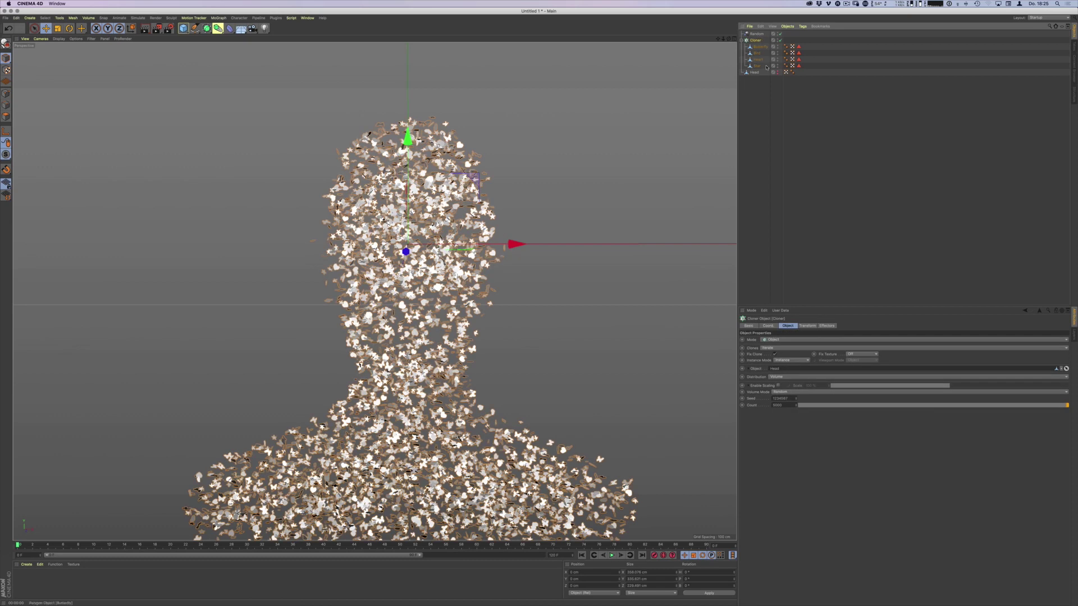
click(756, 32)
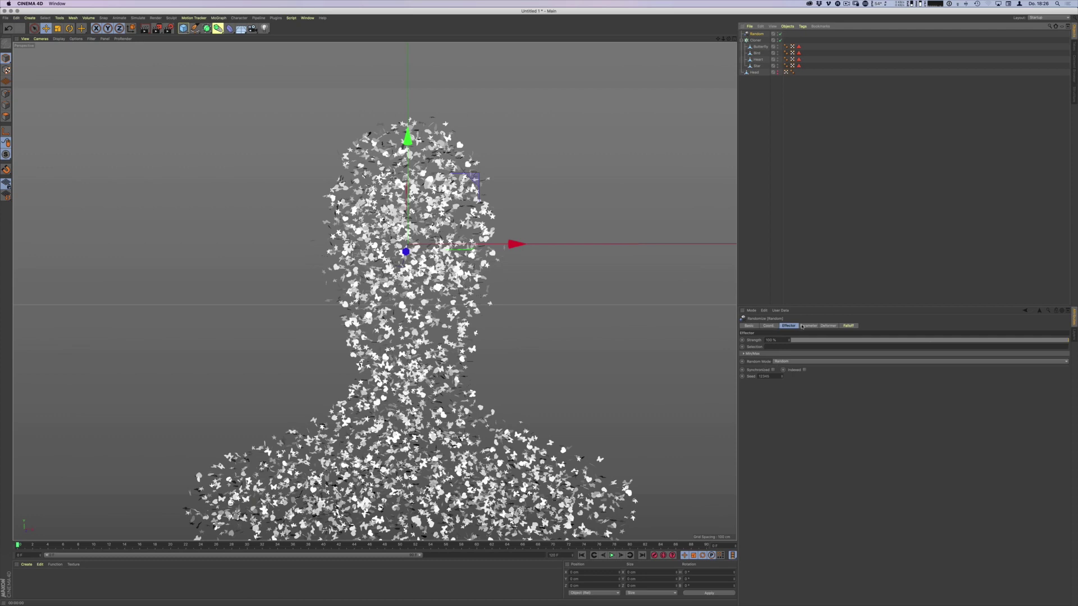
click(811, 328)
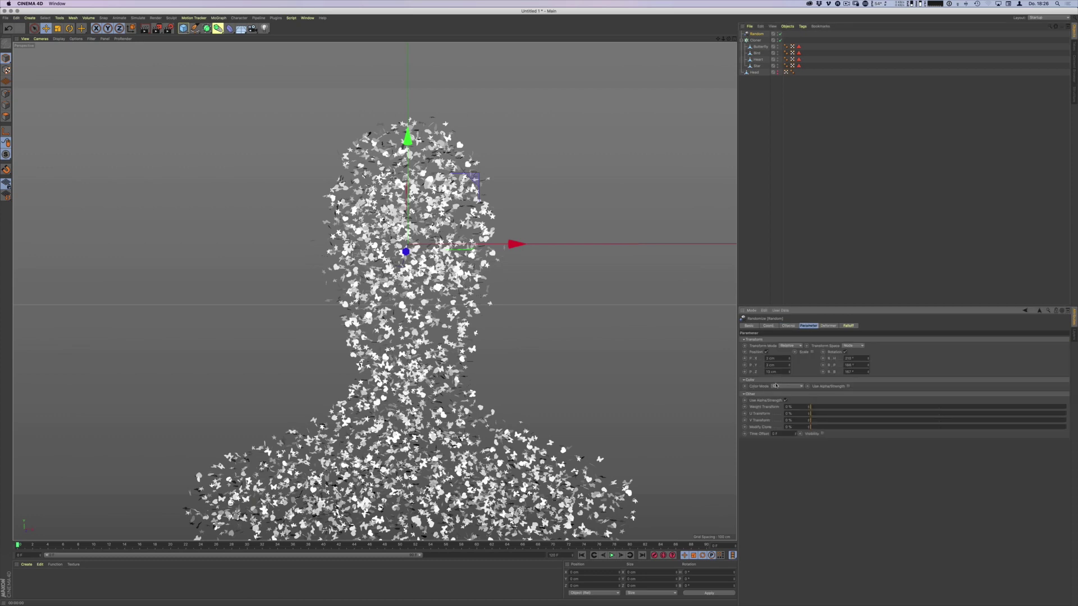
click(788, 385)
click(788, 400)
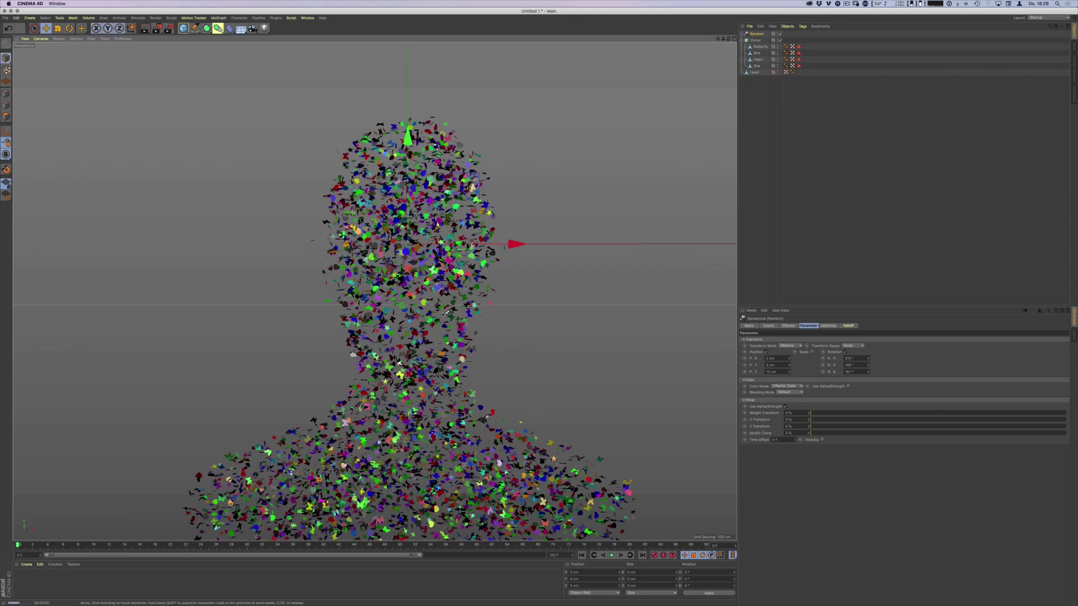
Render previews of the multicoloured confetti head, then clear the preview
key(ctrl+r)
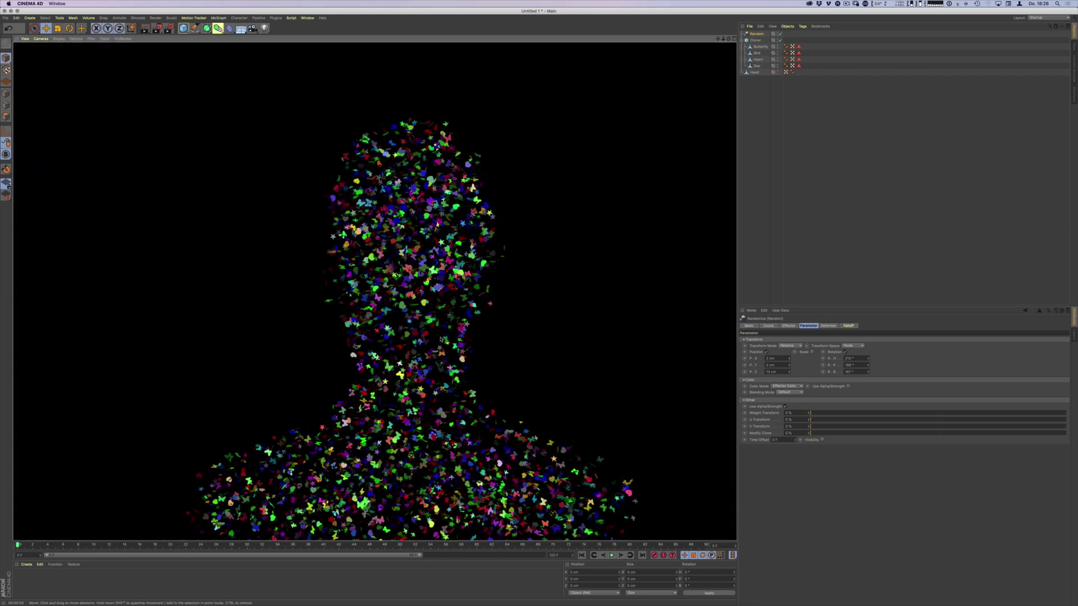
scroll(429, 343, up, 3)
scroll(437, 333, down, 2)
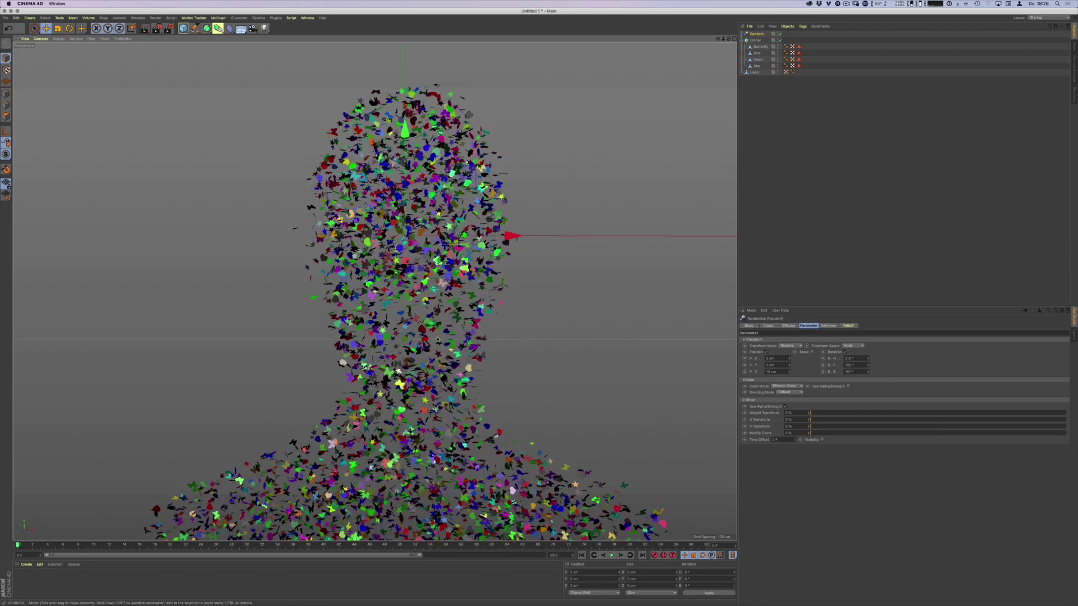
scroll(438, 333, down, 2)
key(ctrl+r)
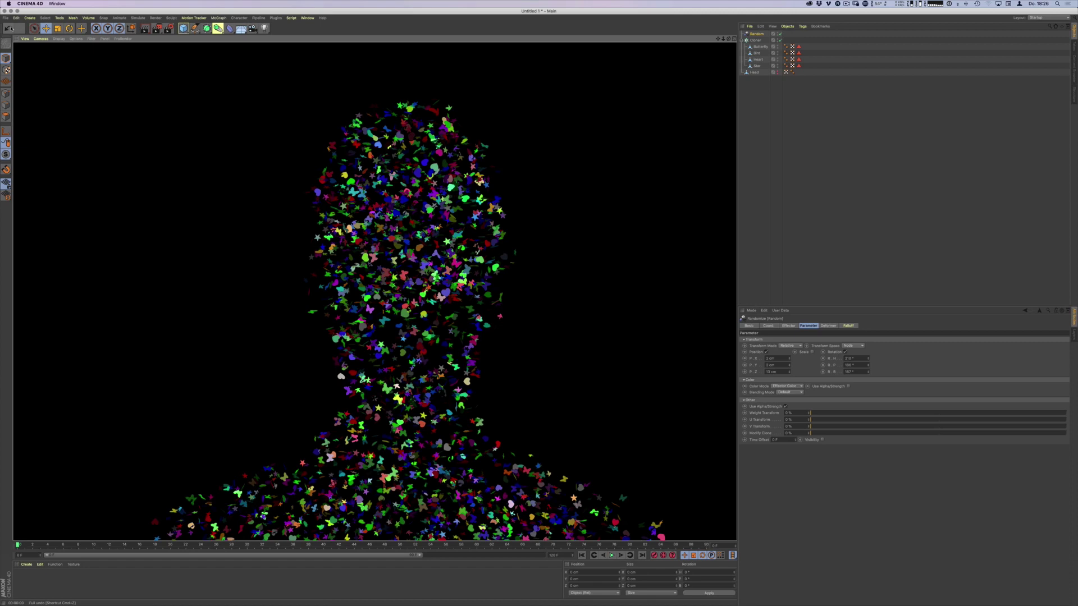
click(8, 27)
click(761, 46)
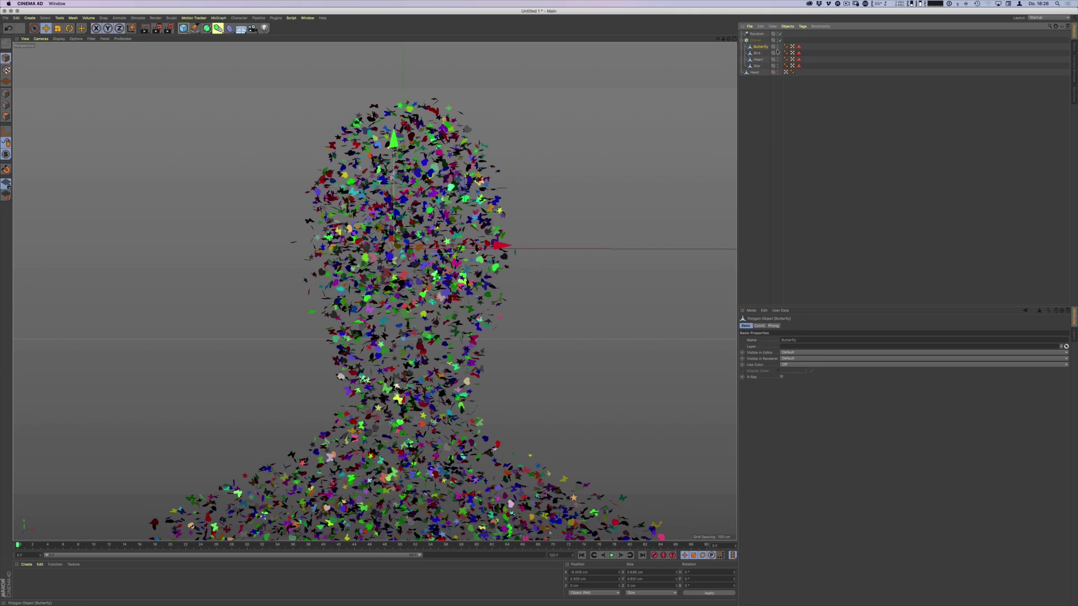
Duplicate the Butterfly and scale the copy to about double size
key(super+v)
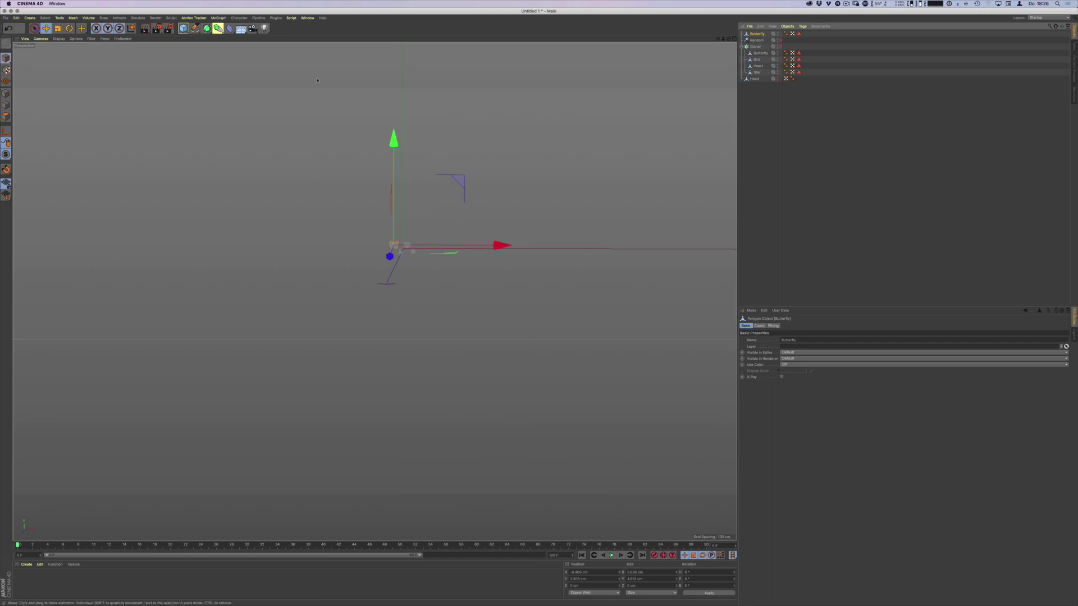
click(57, 28)
drag(412, 273, 589, 244)
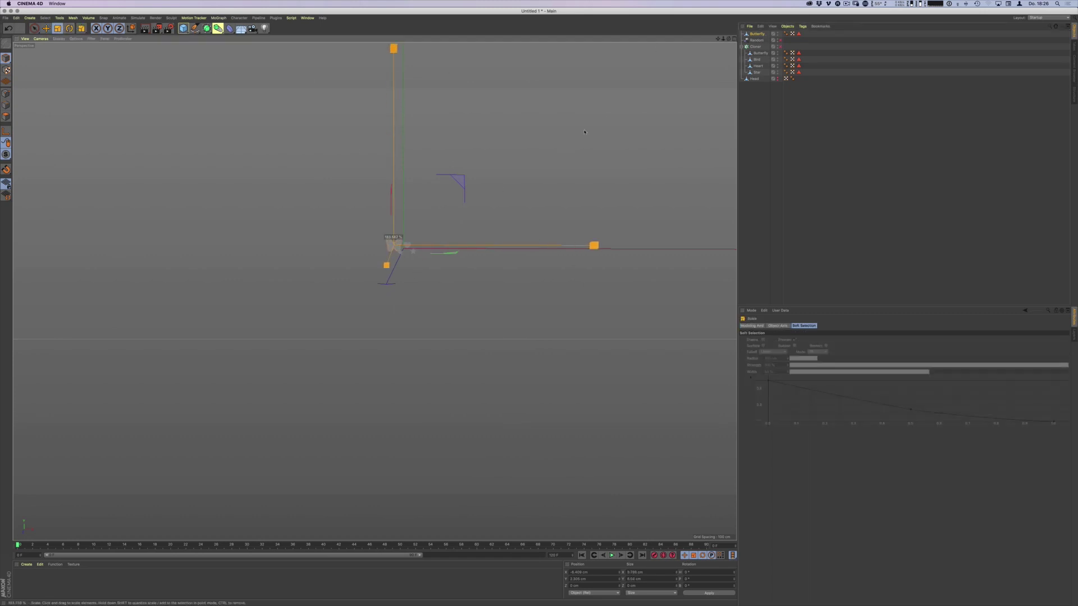
mouse_move(506, 211)
mouse_down()
mouse_move(656, 121)
mouse_move(759, 101)
mouse_up()
Extrude all the butterfly copy's polygons for thickness and cap its open front face
click(1049, 17)
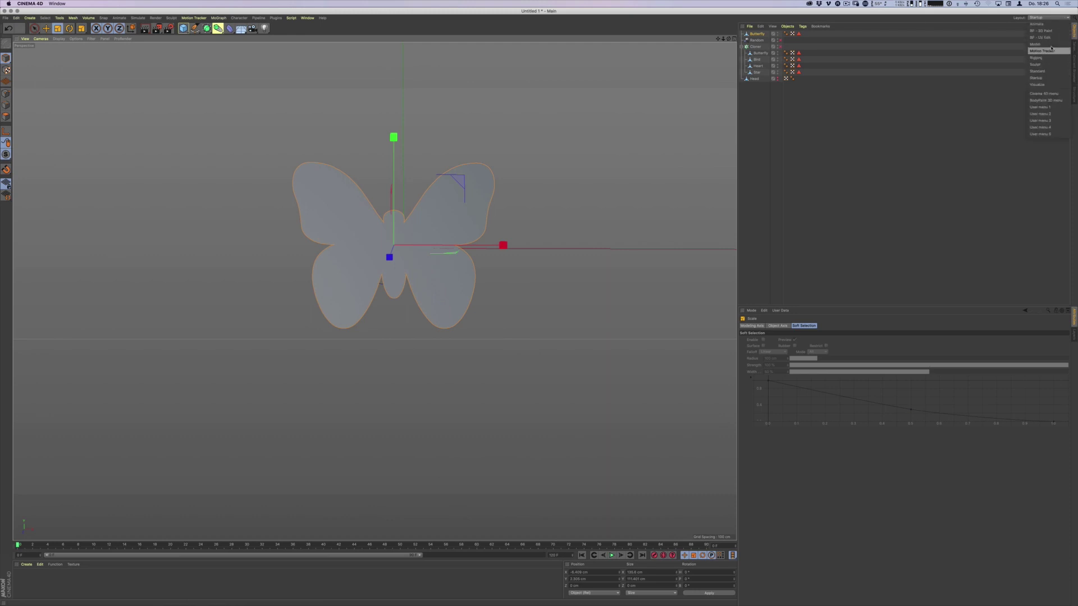
click(1040, 71)
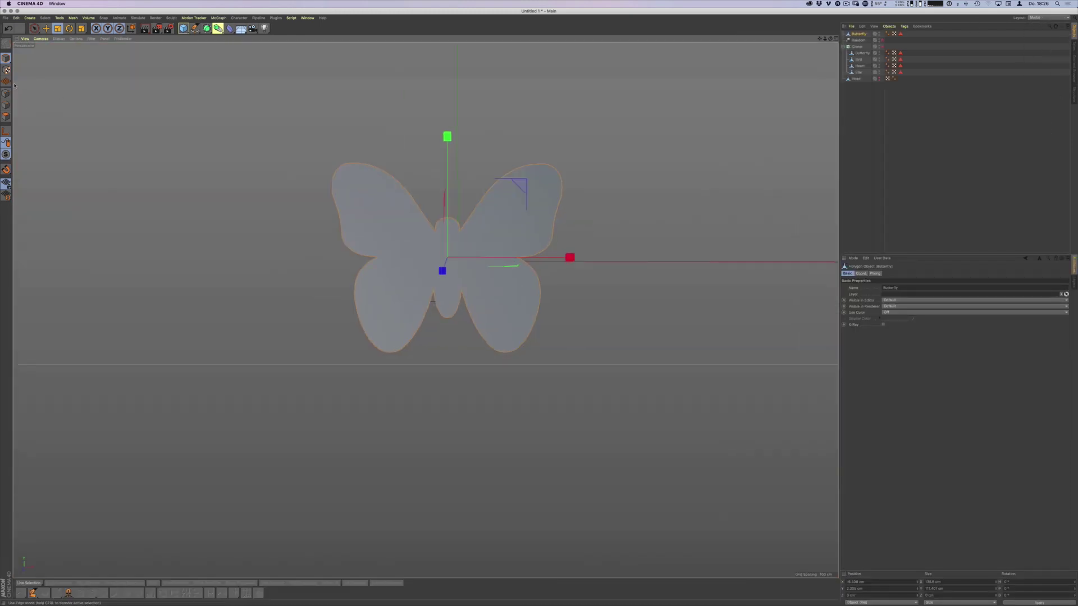
click(6, 115)
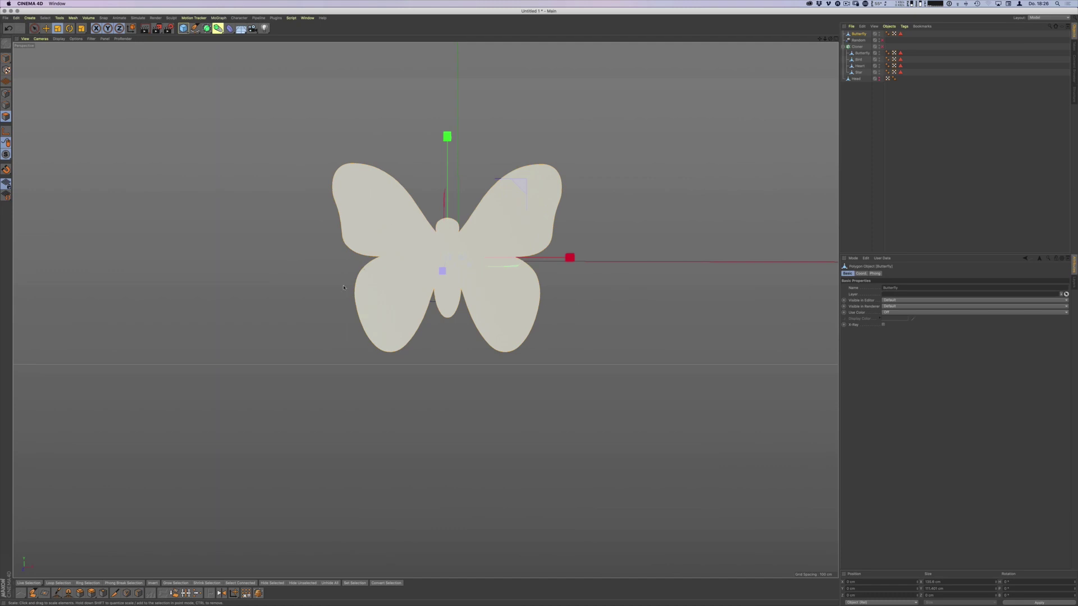
key(ctrl+a)
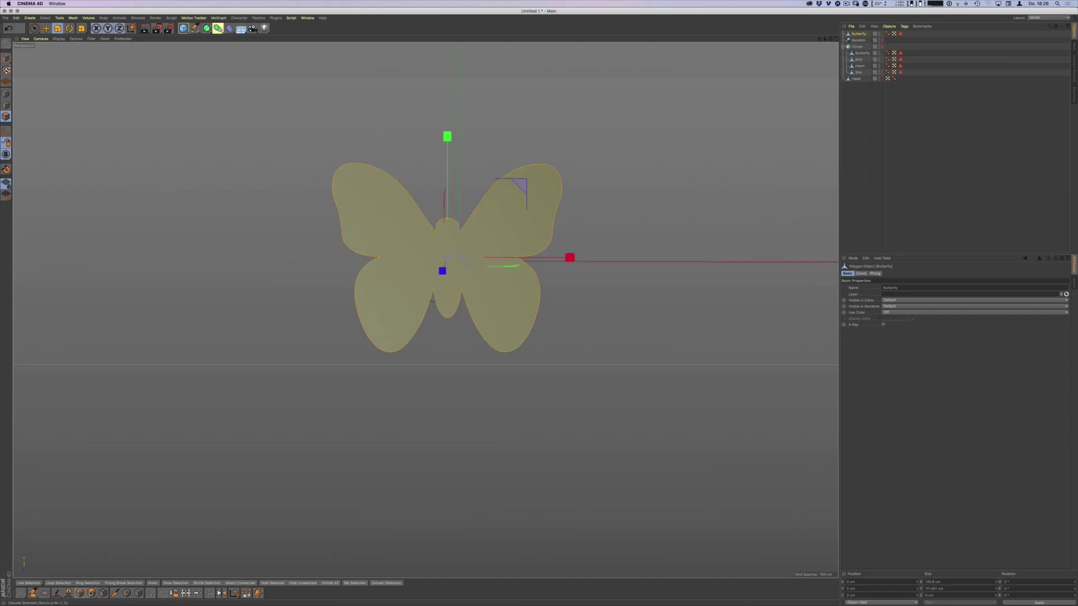
click(91, 593)
mouse_move(471, 278)
mouse_down()
mouse_move(570, 211)
mouse_move(537, 260)
mouse_move(433, 234)
mouse_move(303, 378)
mouse_up()
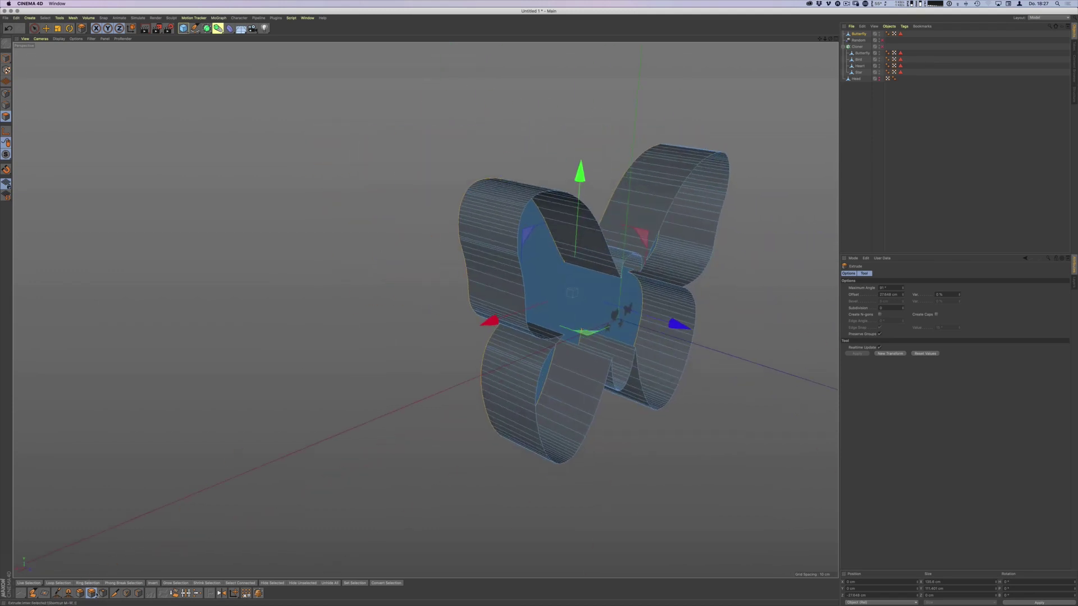
click(44, 593)
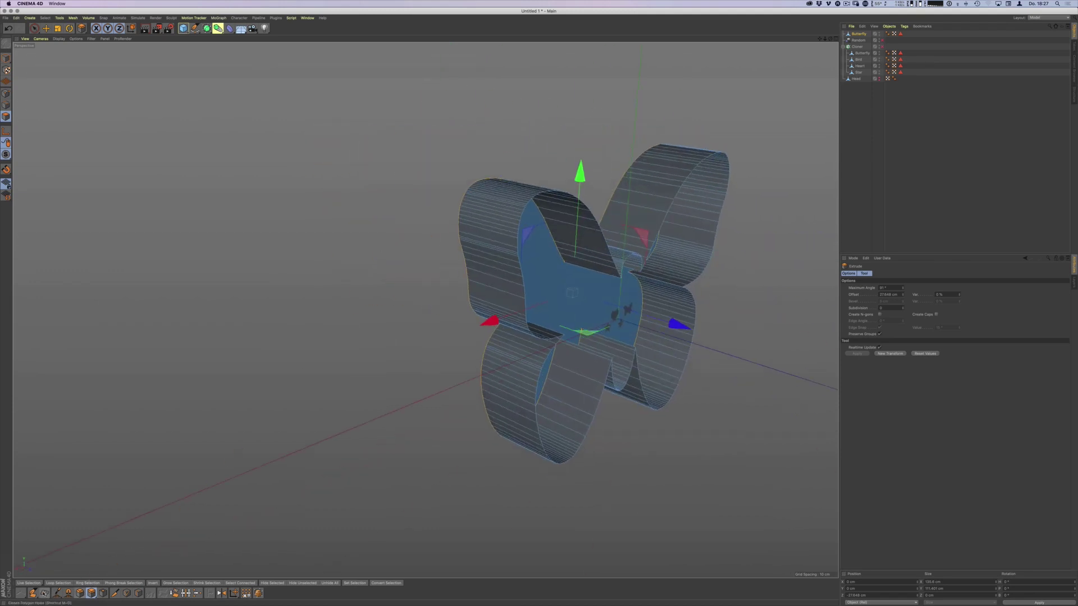
click(595, 221)
mouse_move(595, 221)
alt+mouse_down()
mouse_move(618, 310)
mouse_move(590, 303)
alt+mouse_up()
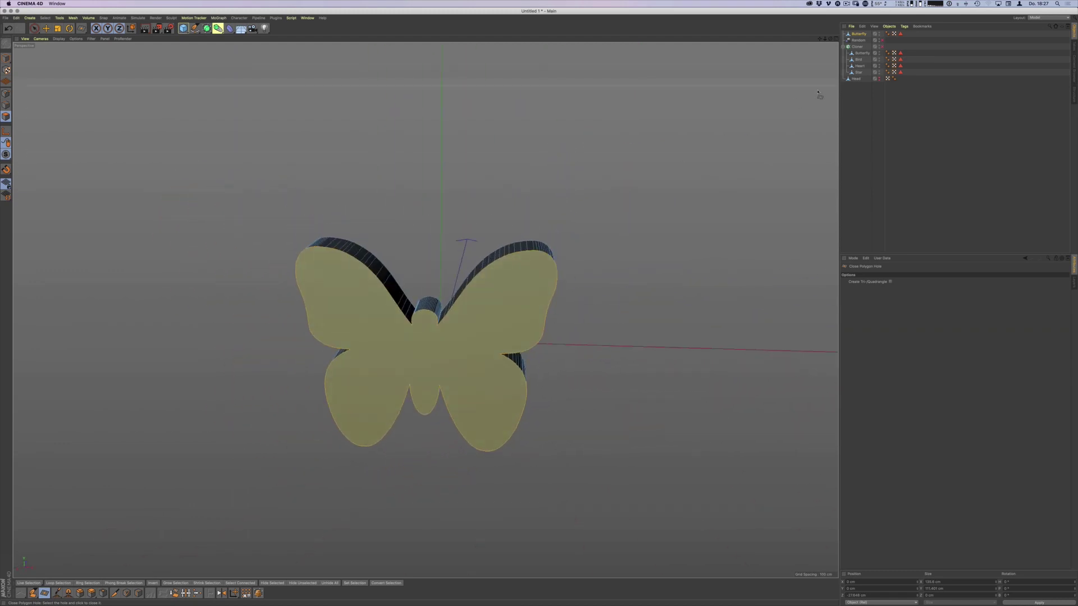
Make the confetti clones visible again and reposition the view
click(858, 47)
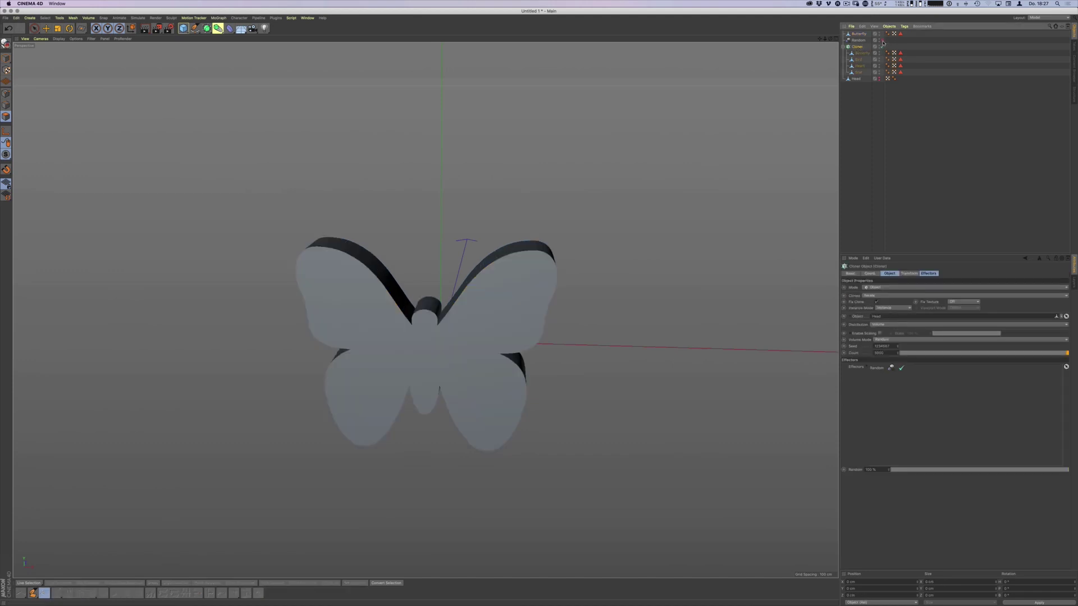
click(881, 53)
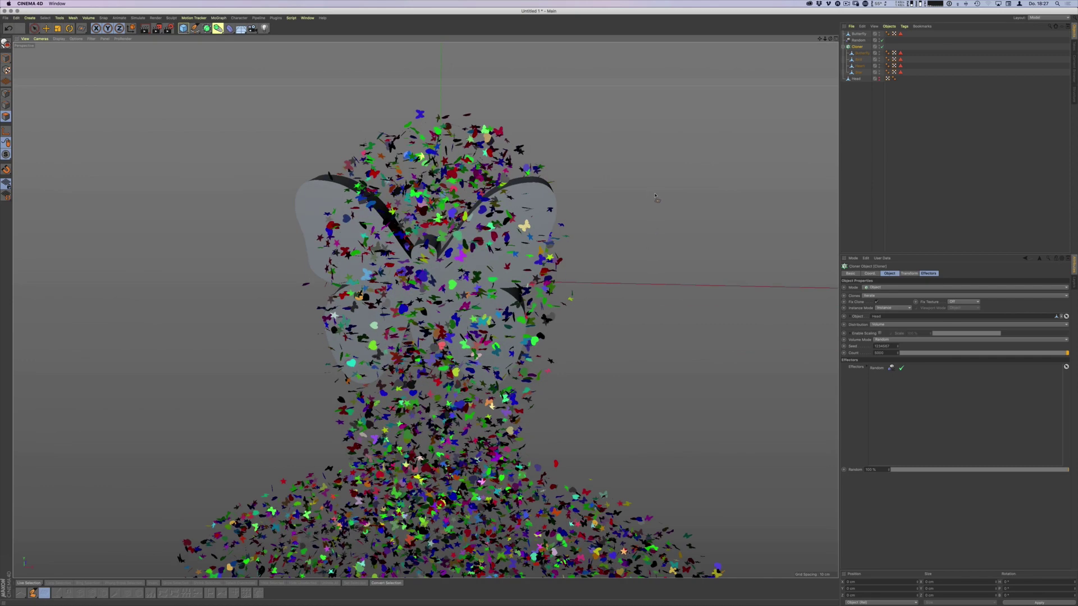
click(869, 107)
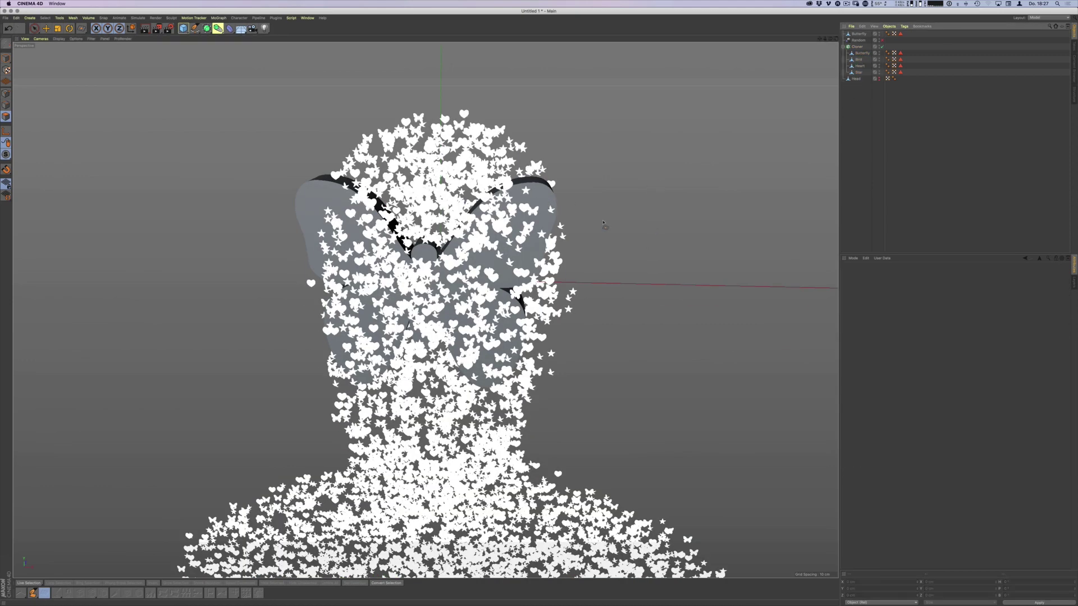
alt+drag(681, 183, 369, 92)
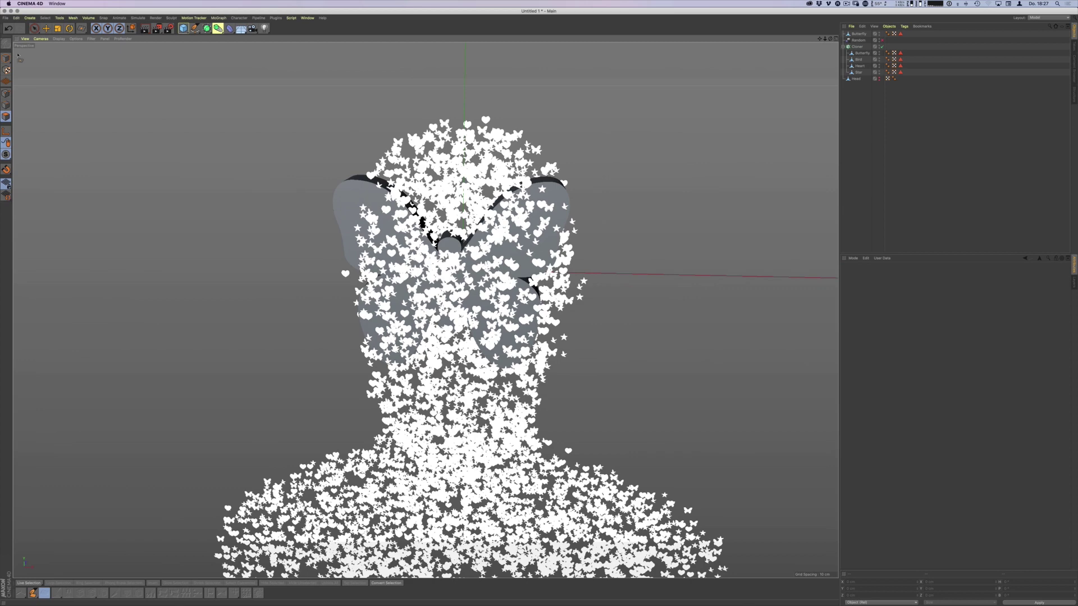
scroll(683, 160, down, 3)
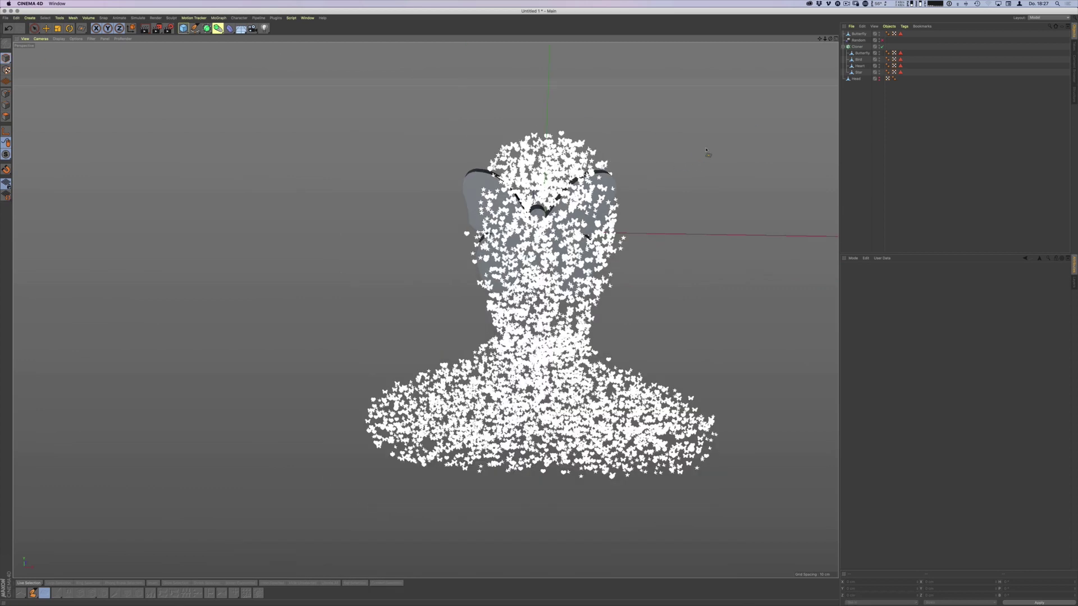
Replace Head with the extruded Butterfly in the Cloner's Object field, then hide Butterfly
click(858, 48)
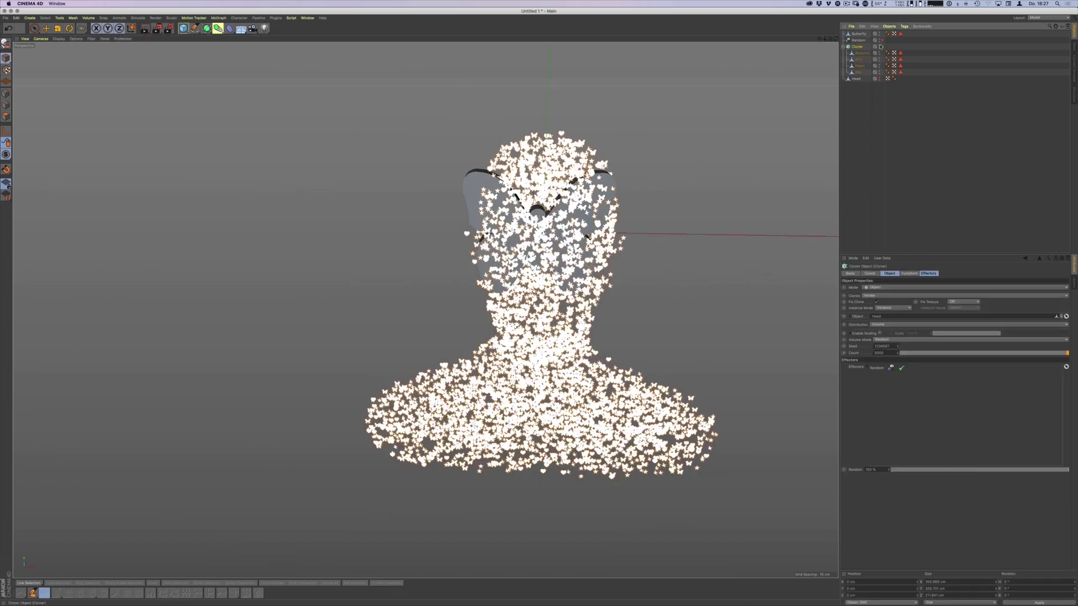
click(859, 52)
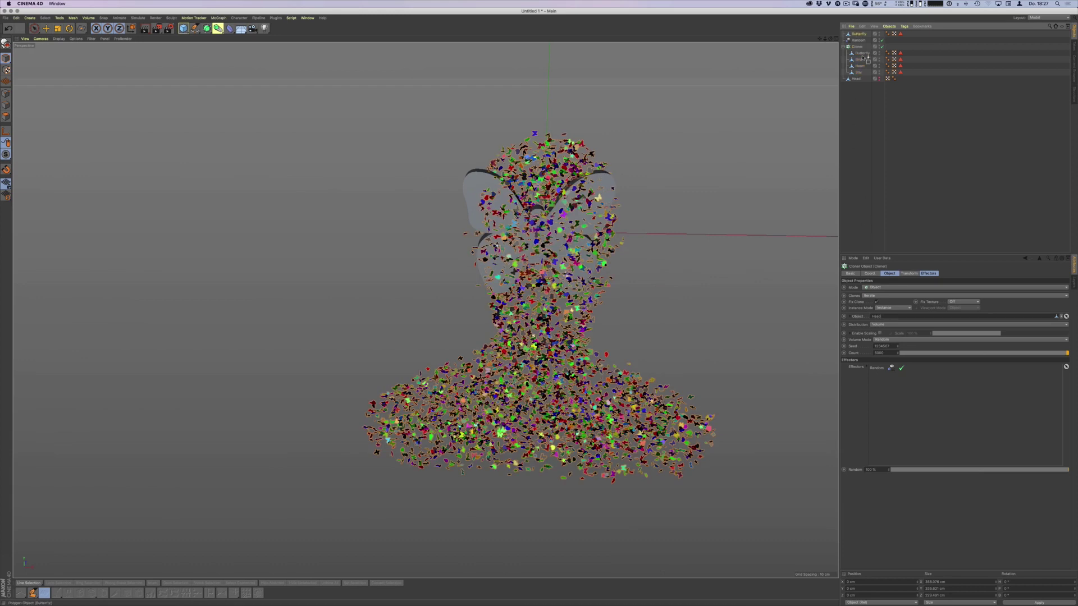
drag(863, 54, 885, 318)
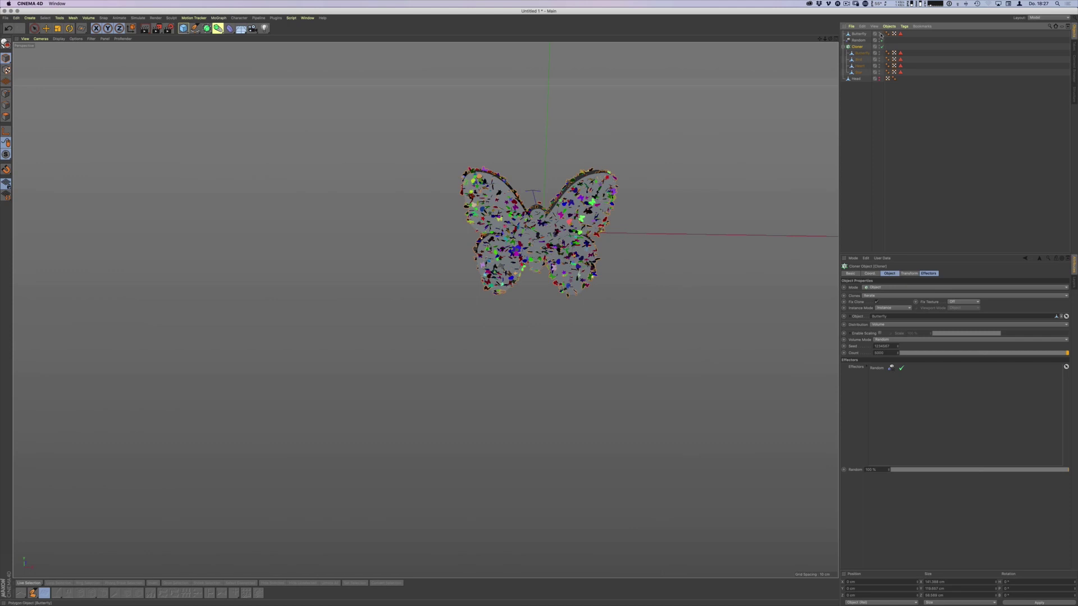
click(882, 34)
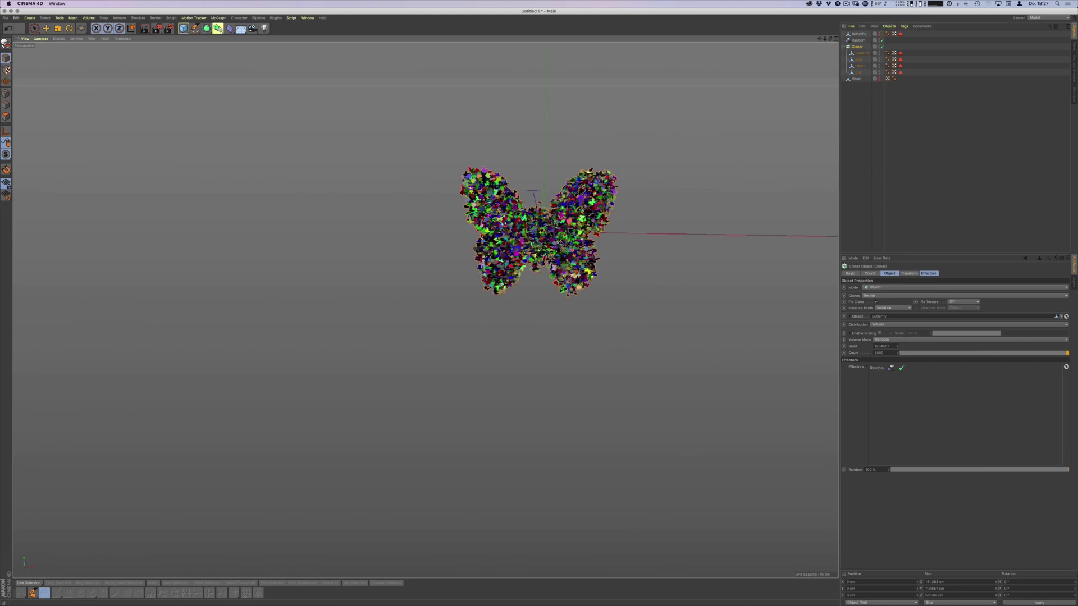
scroll(615, 192, up, 2)
scroll(616, 193, up, 1)
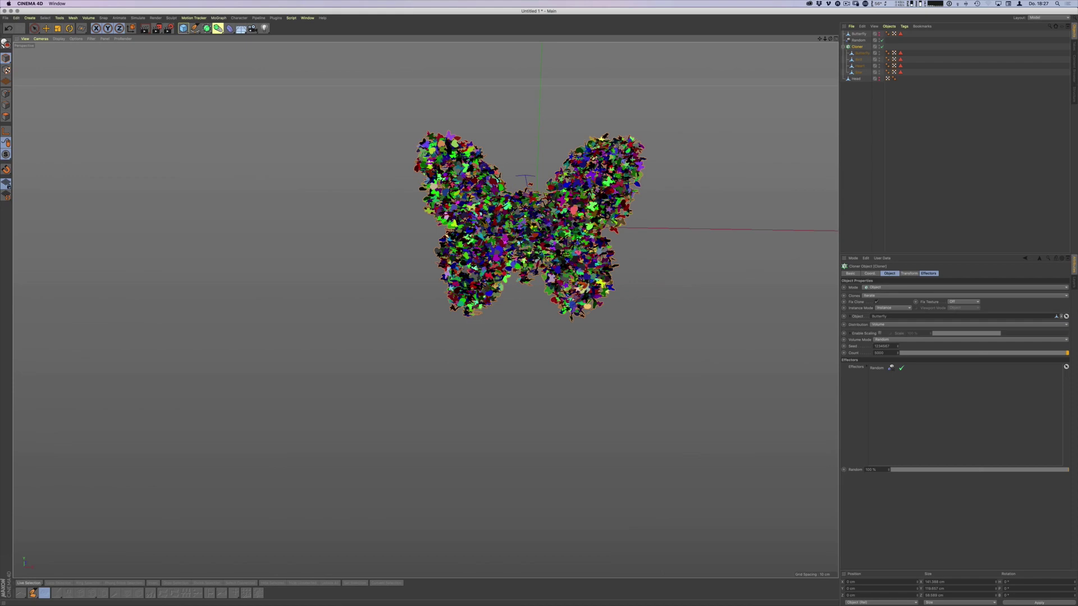
scroll(617, 195, up, 2)
alt+middle_drag(615, 192, 595, 218)
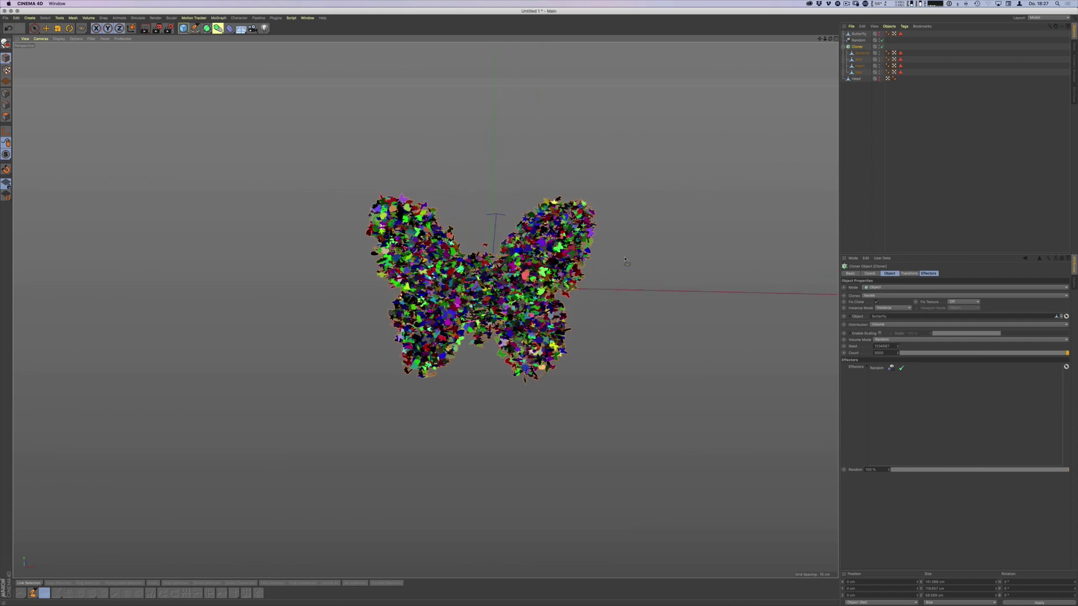
key(t)
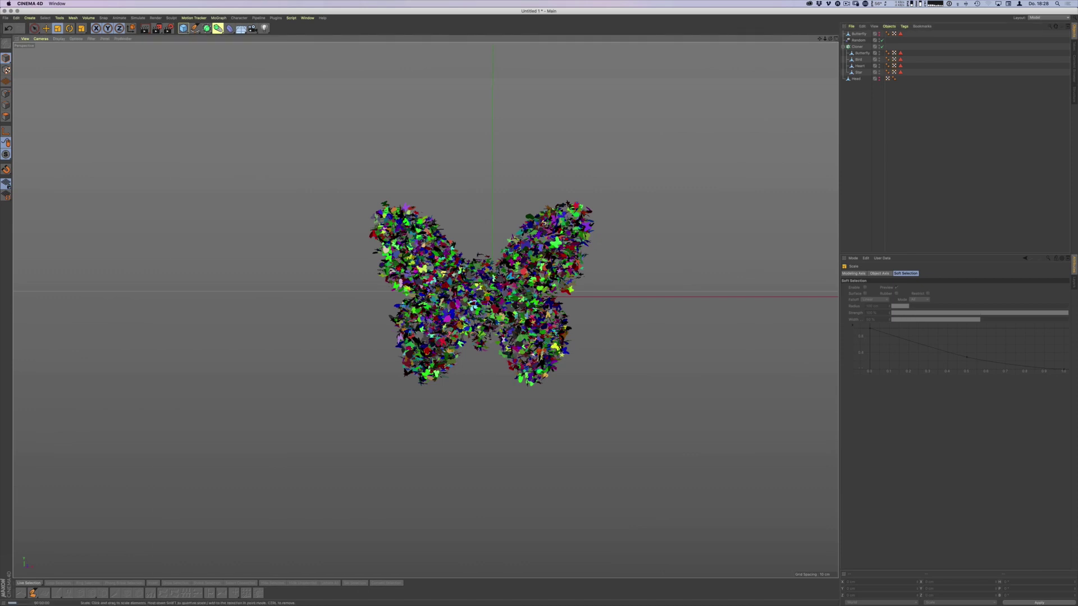
Change the Cloner's clone count and render the butterfly swarm from several angles
key(ctrl+r)
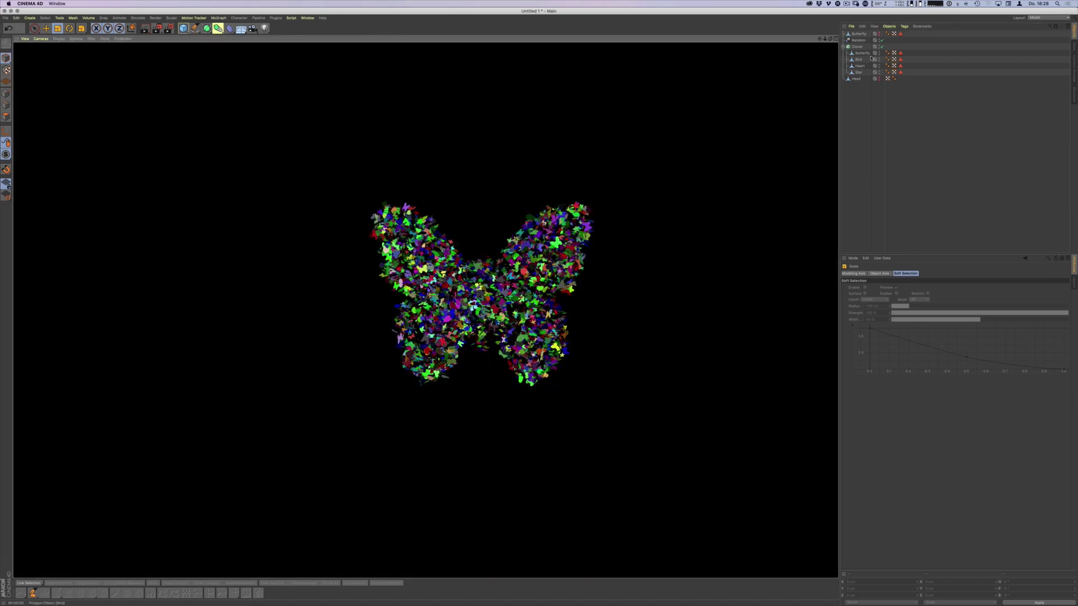
click(857, 46)
click(878, 353)
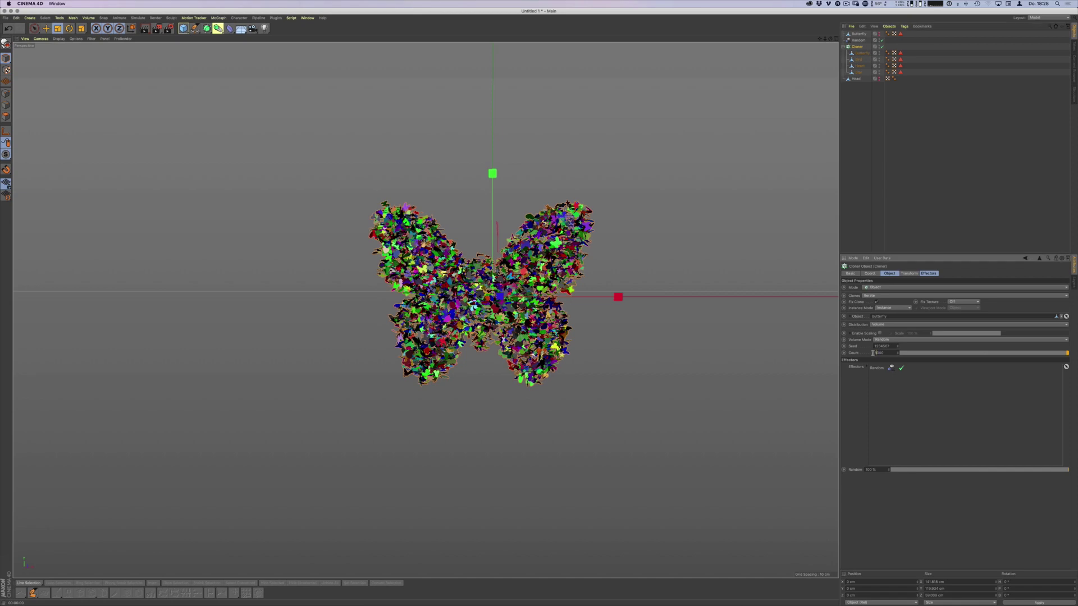
key(Return)
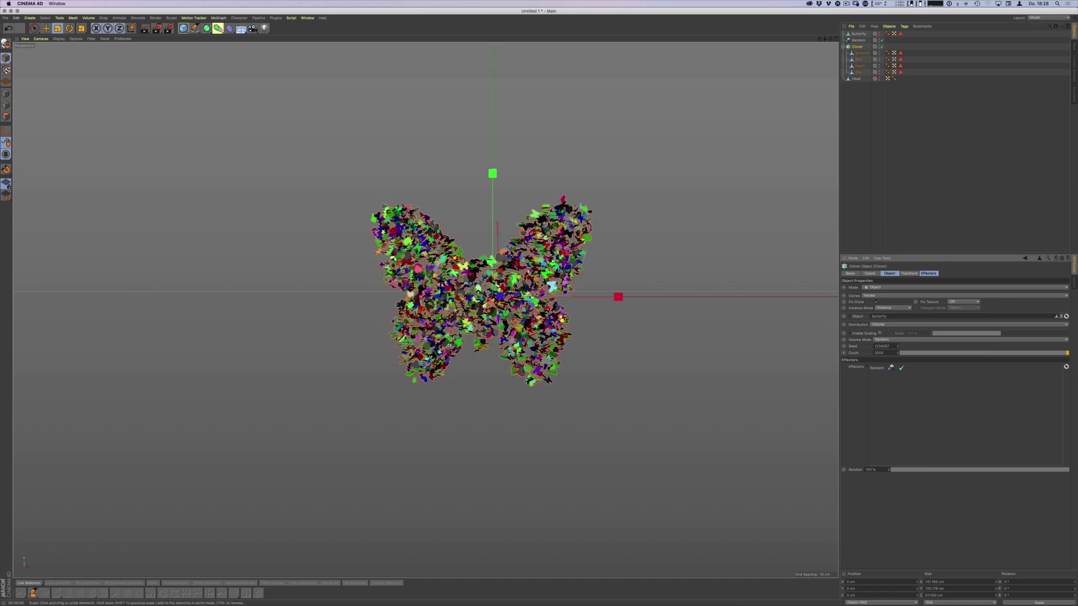
key(ctrl+r)
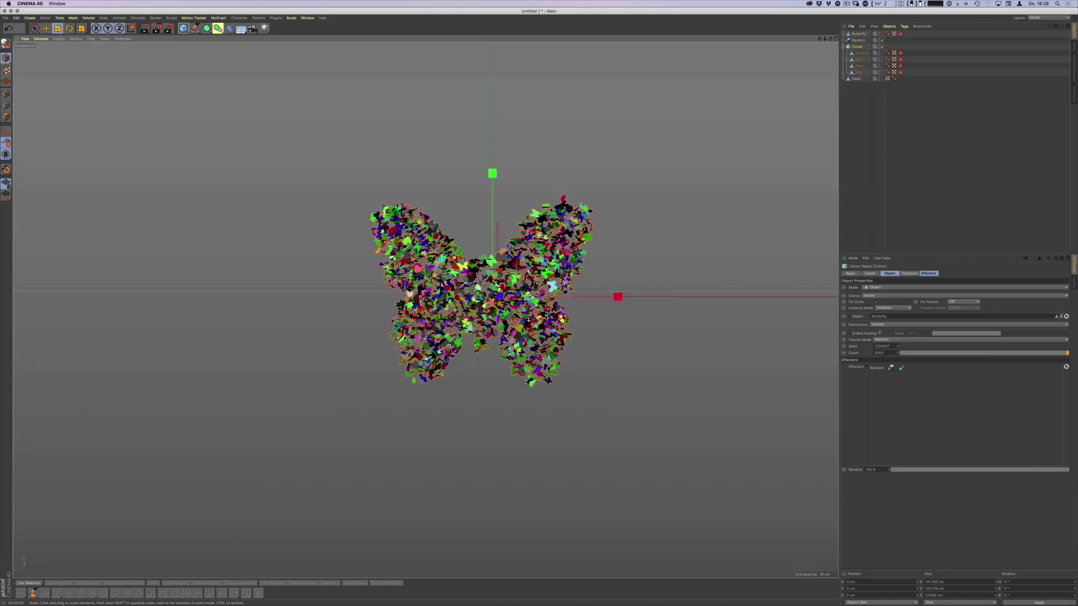
scroll(529, 319, up, 3)
scroll(528, 321, up, 1)
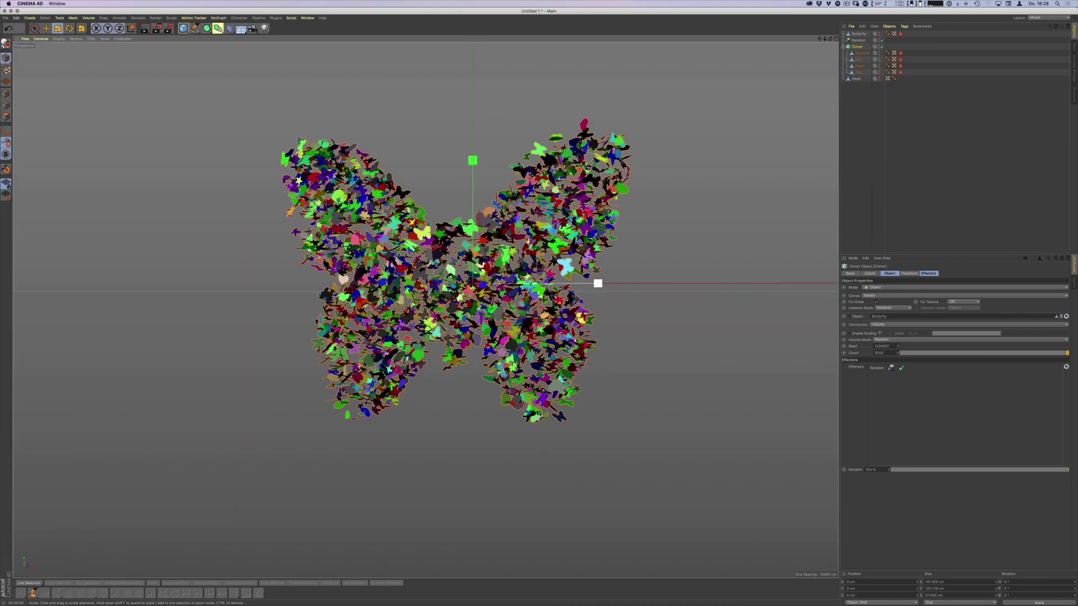
scroll(581, 300, up, 1)
mouse_move(526, 310)
alt+mouse_down()
mouse_move(581, 309)
mouse_move(548, 327)
alt+mouse_up()
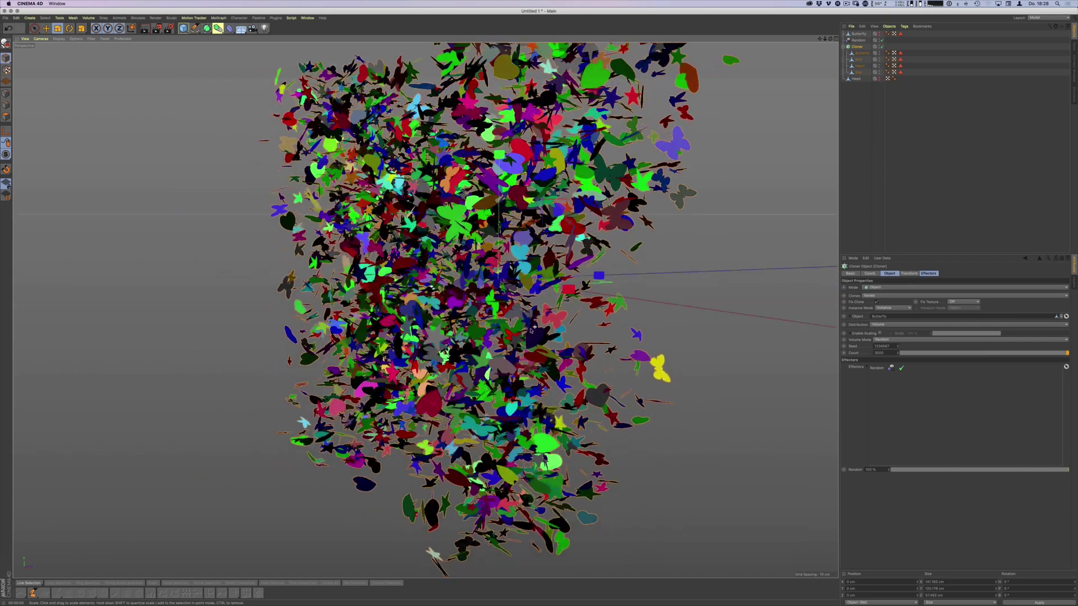
alt+drag(535, 324, 566, 321)
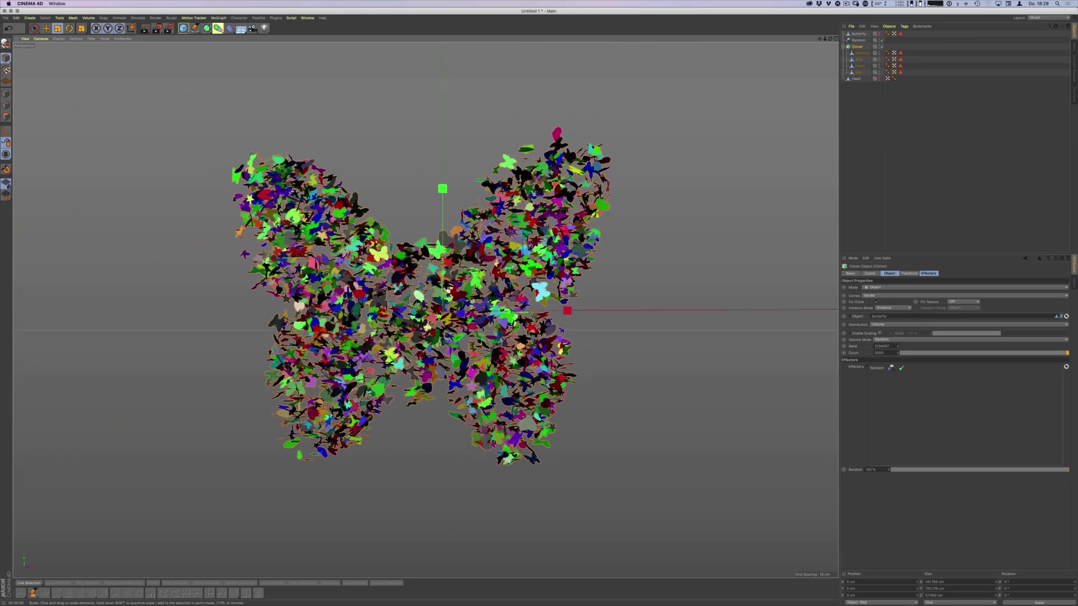
alt+drag(566, 321, 570, 324)
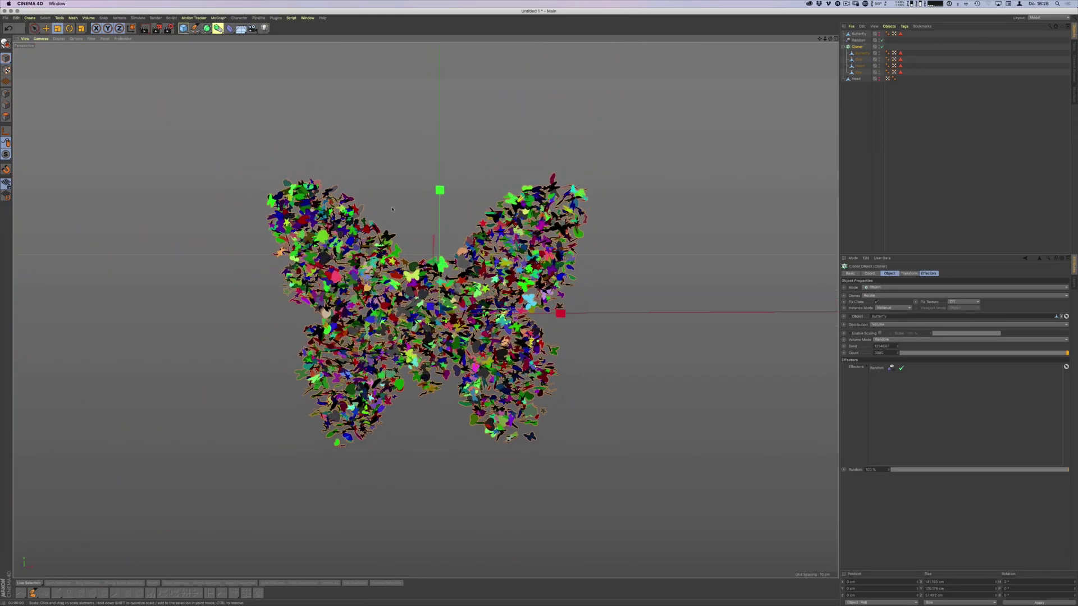
click(308, 18)
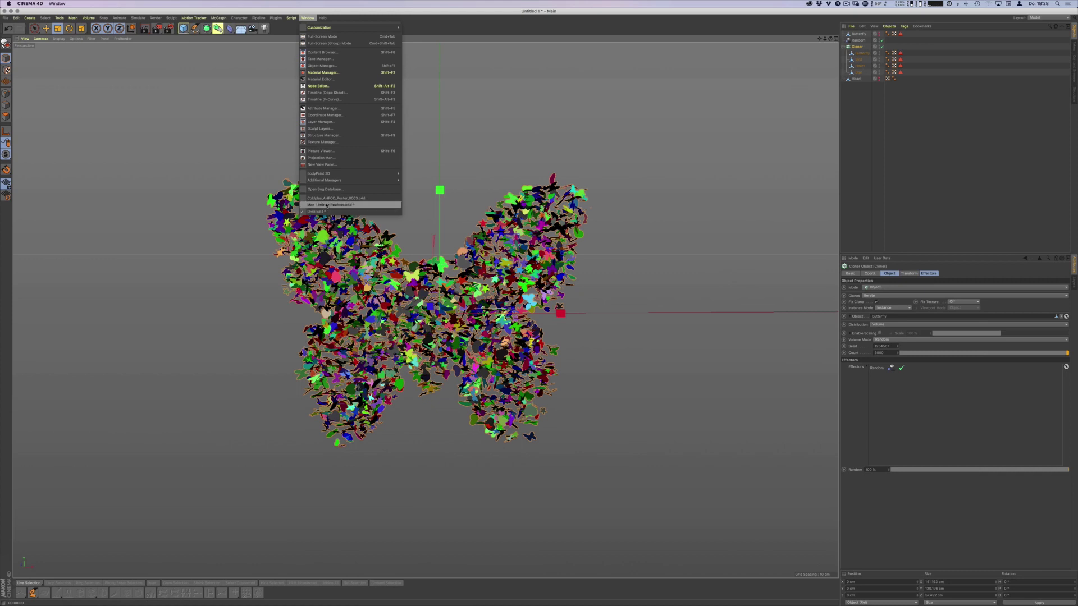
Bring up the Coldplay_AHFOD_Poster_0003 scene from the Window menu, then switch to After Effects
click(326, 198)
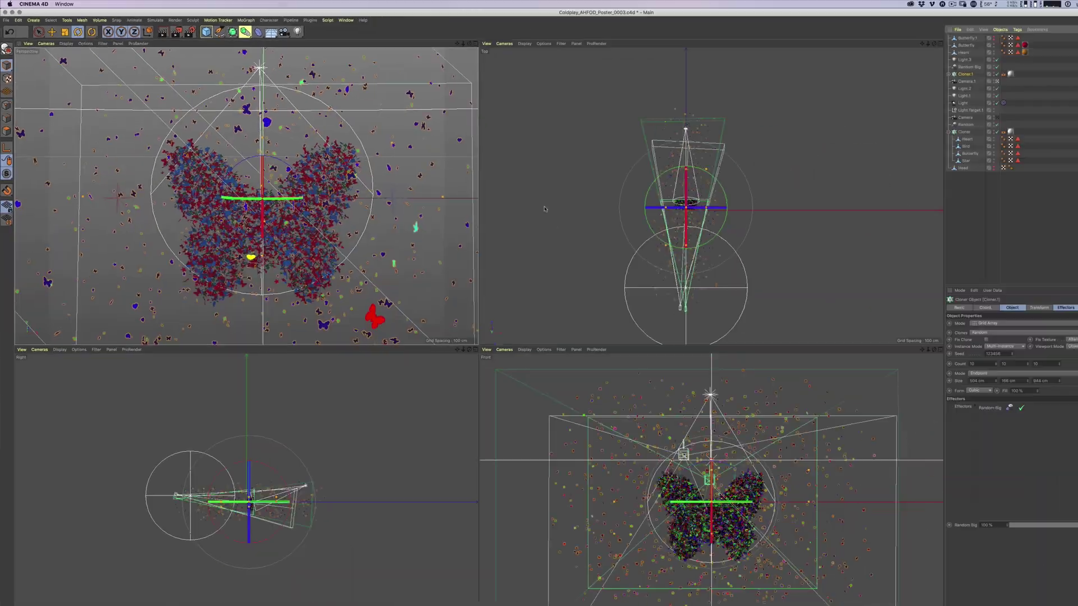
key(super+Tab)
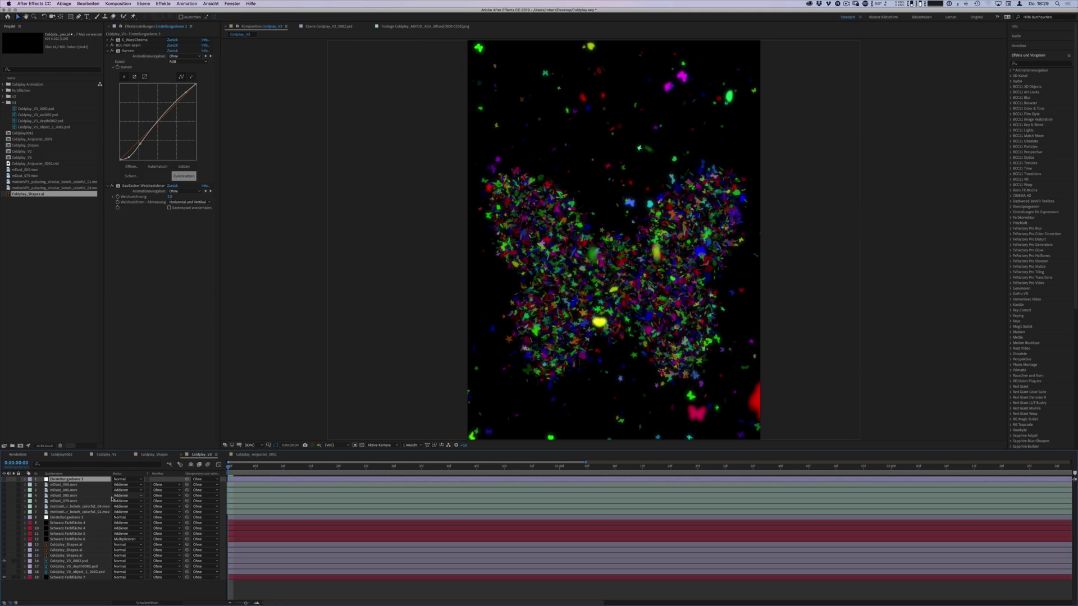
Expand the Coldplay_V3_0082.psd render layer's effects and select the depth pass layer
click(23, 561)
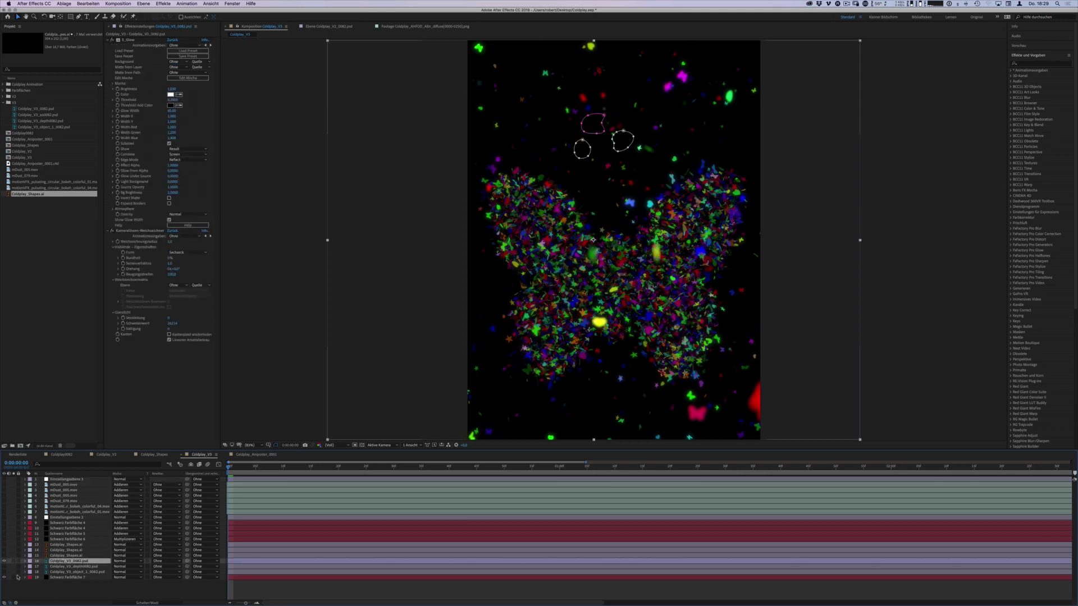
click(40, 562)
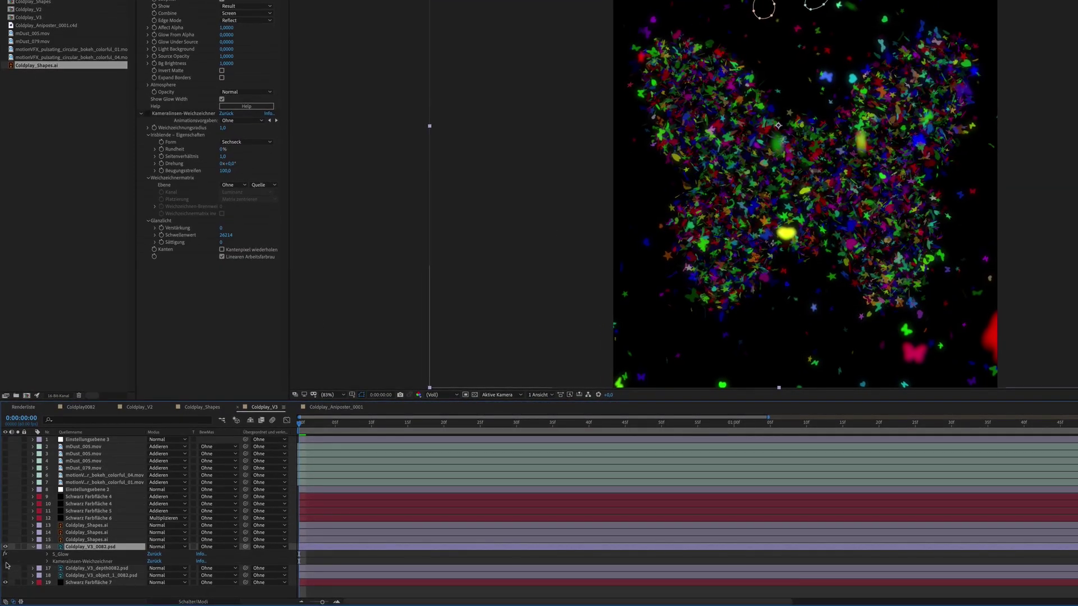
click(92, 568)
click(5, 568)
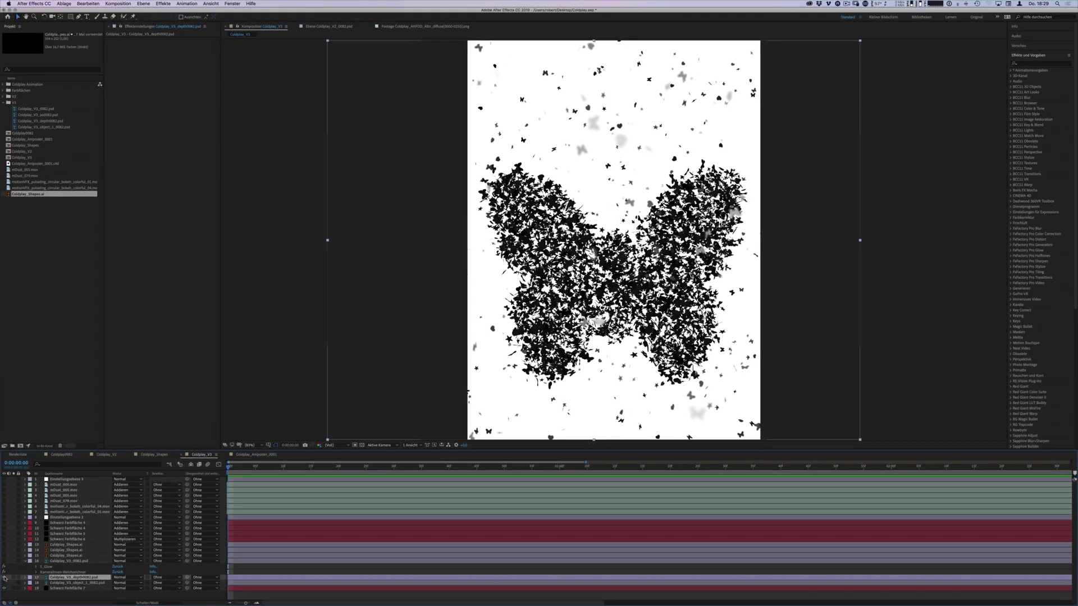
Briefly preview the depth pass, reselect the render layer, and enable the out-of-focus confetti layer
click(4, 578)
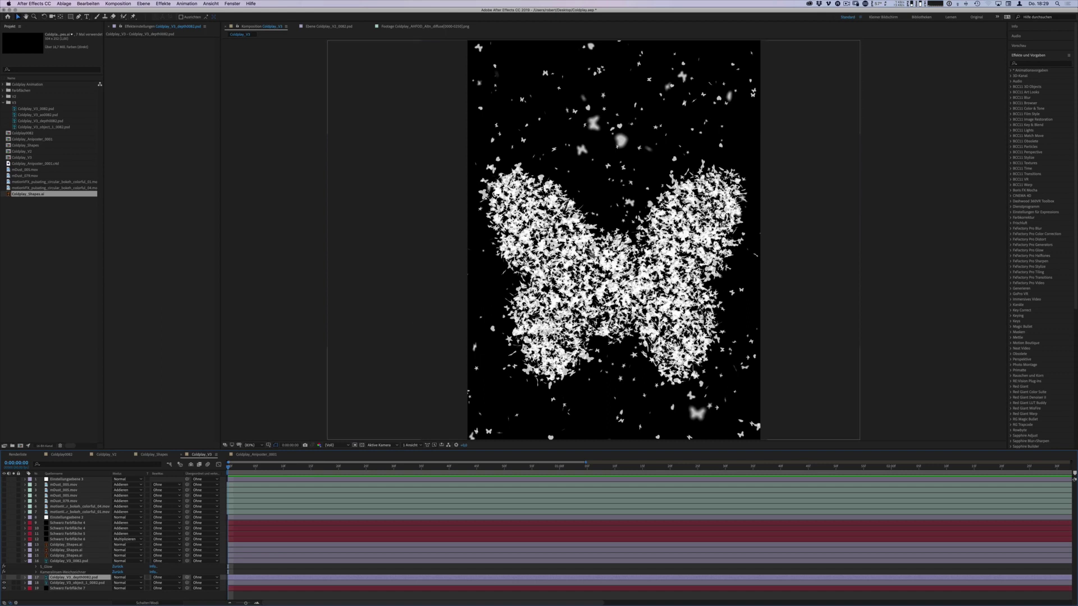
click(16, 572)
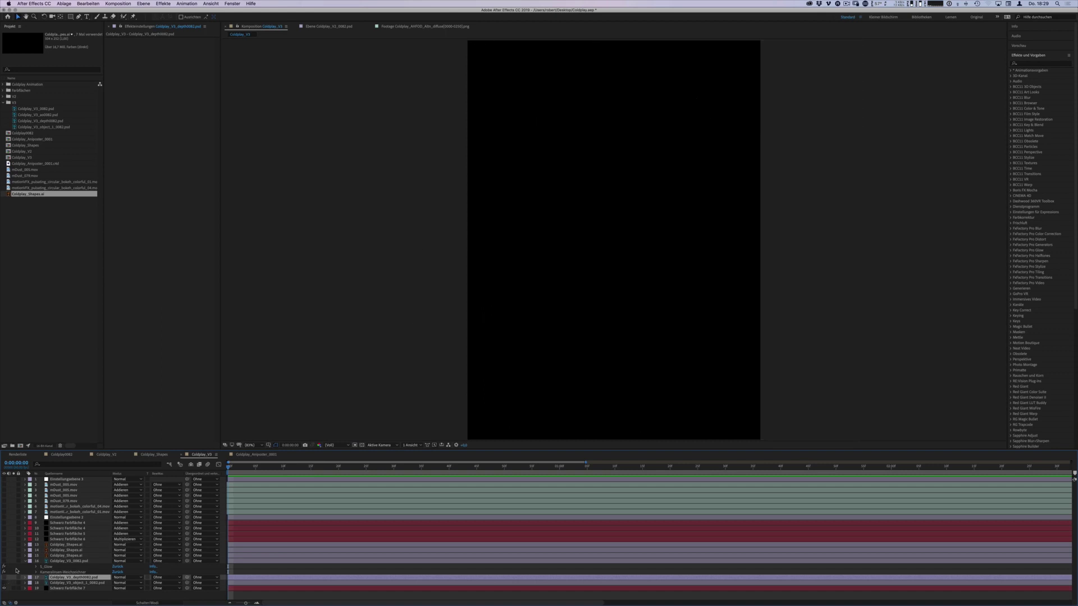
click(3, 562)
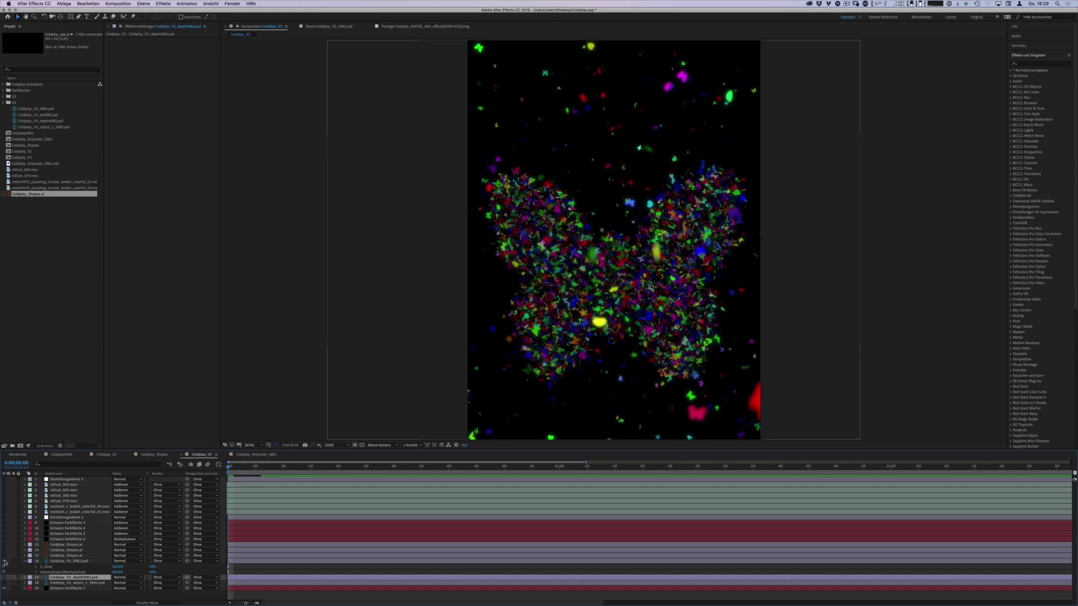
click(56, 560)
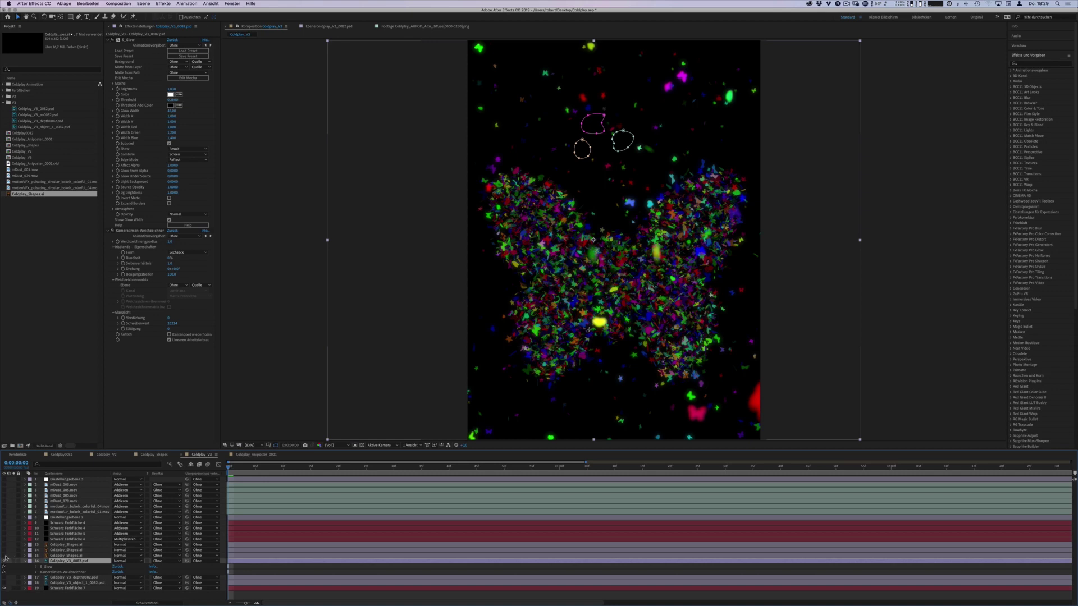
click(5, 551)
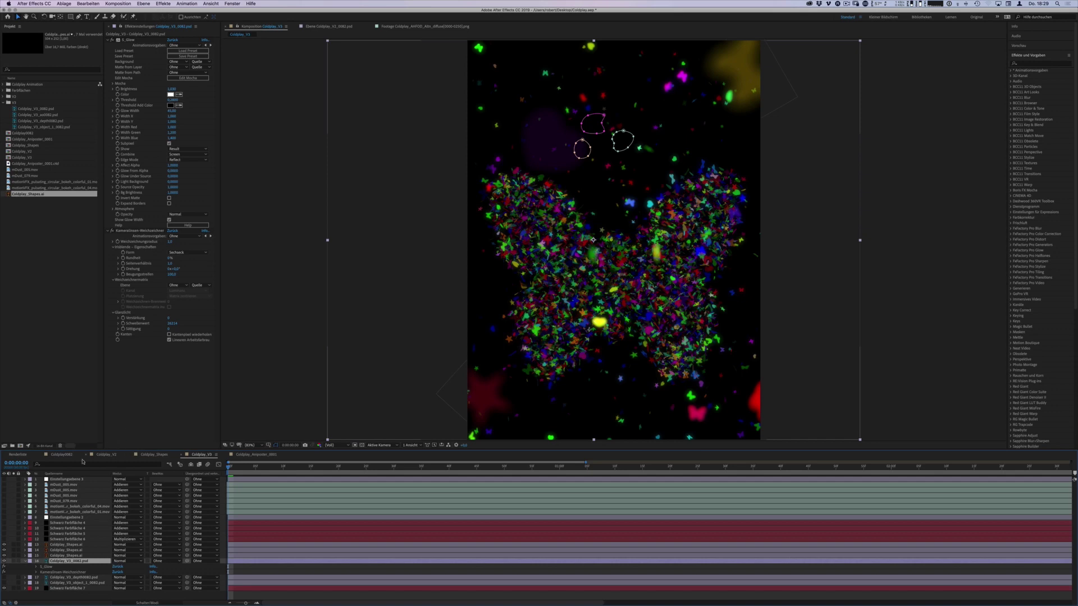
Toggle the Schwarz Farbfläche flare glows and inspect Einstellungsebene 2's Kurven effect
click(57, 539)
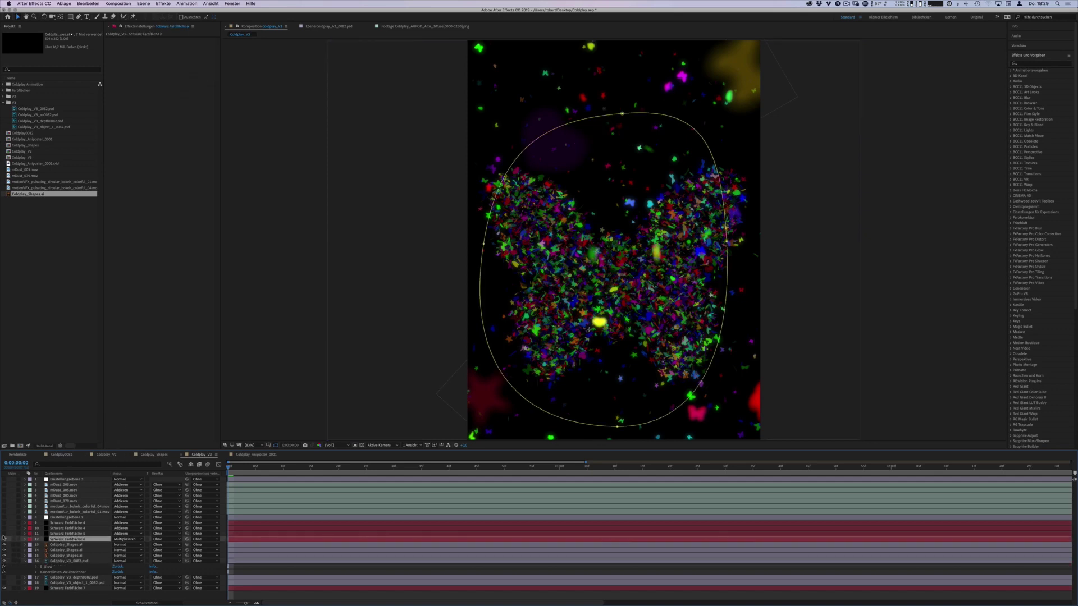
click(5, 525)
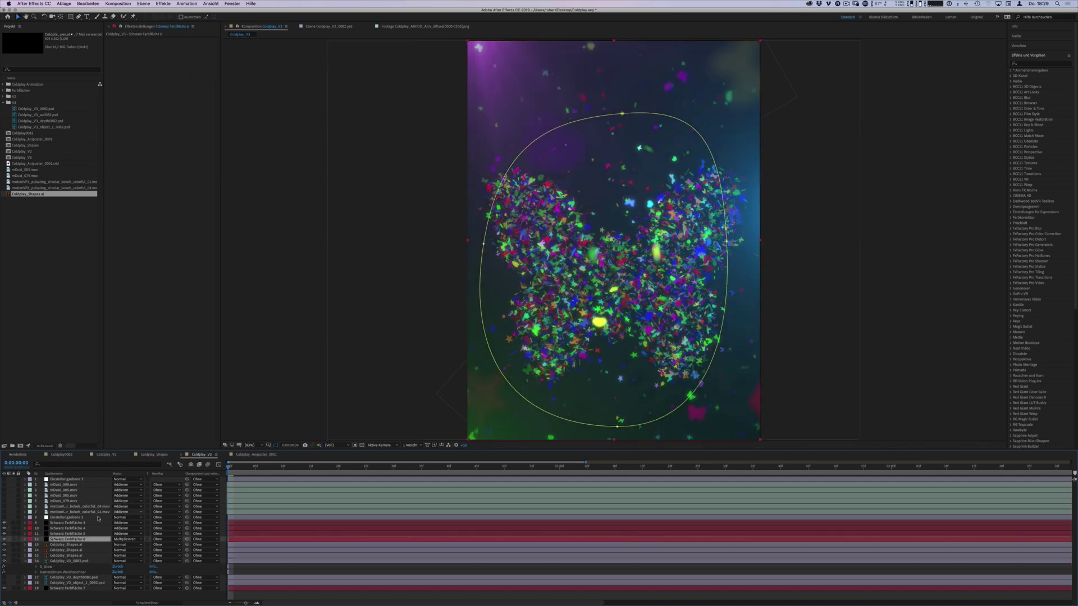
click(64, 522)
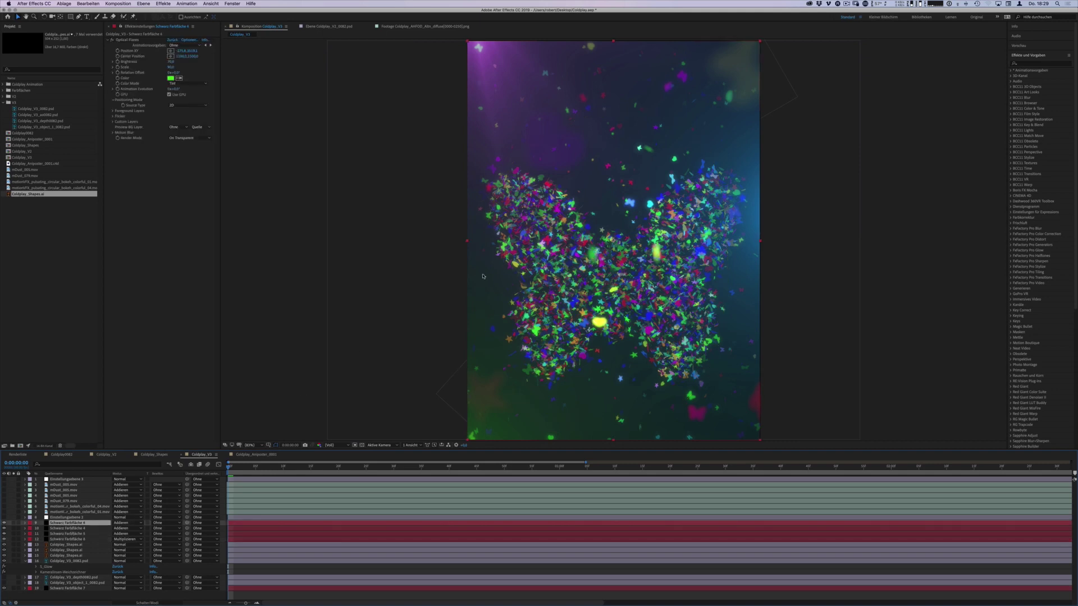
click(5, 523)
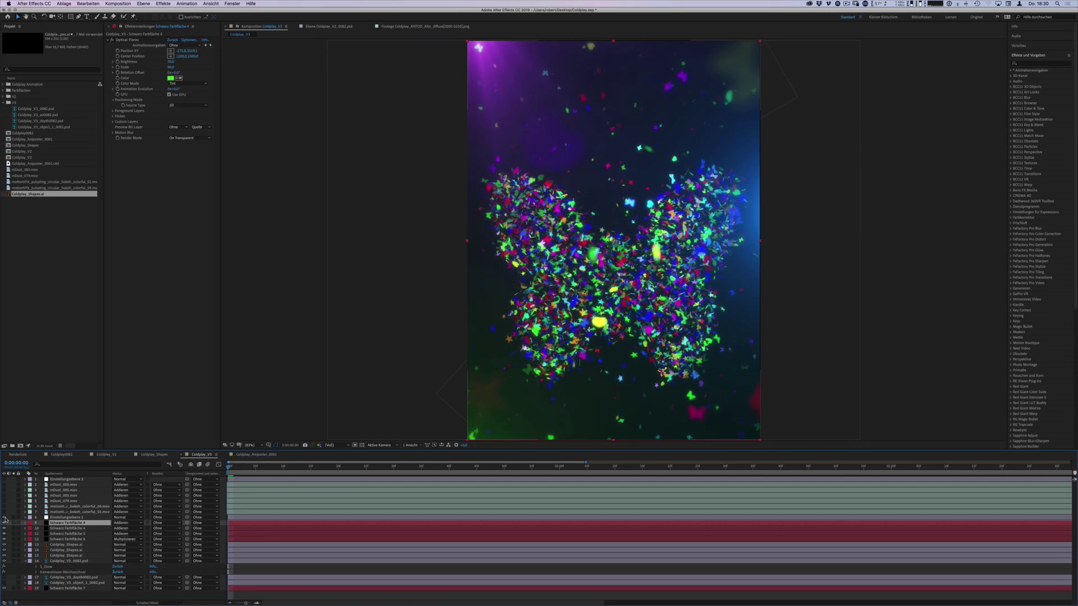
click(64, 517)
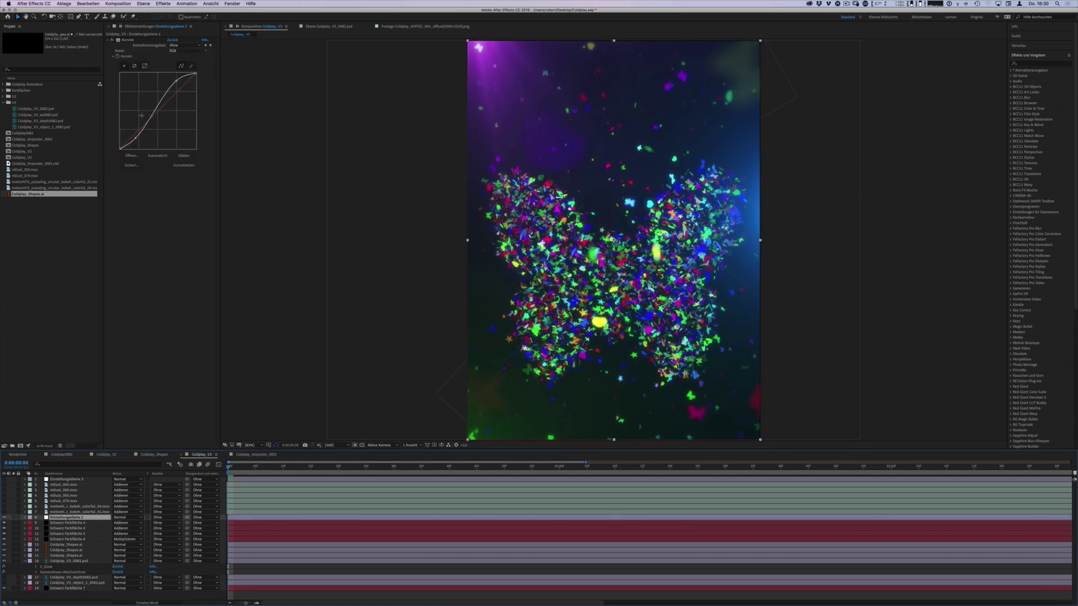
click(126, 40)
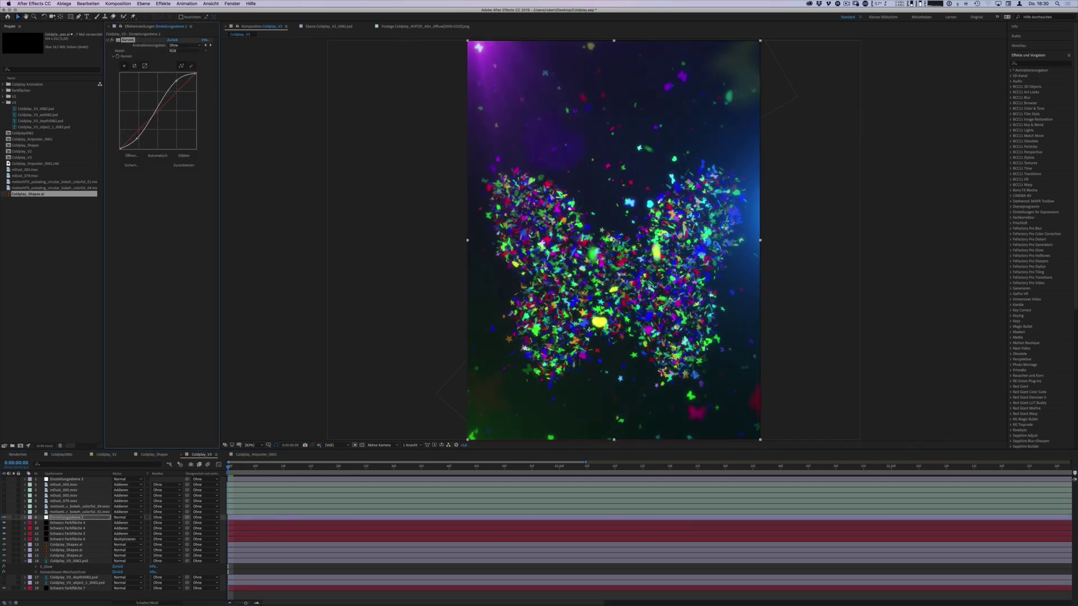
Make the bokeh clip layer visible and solo it in the viewer
click(53, 511)
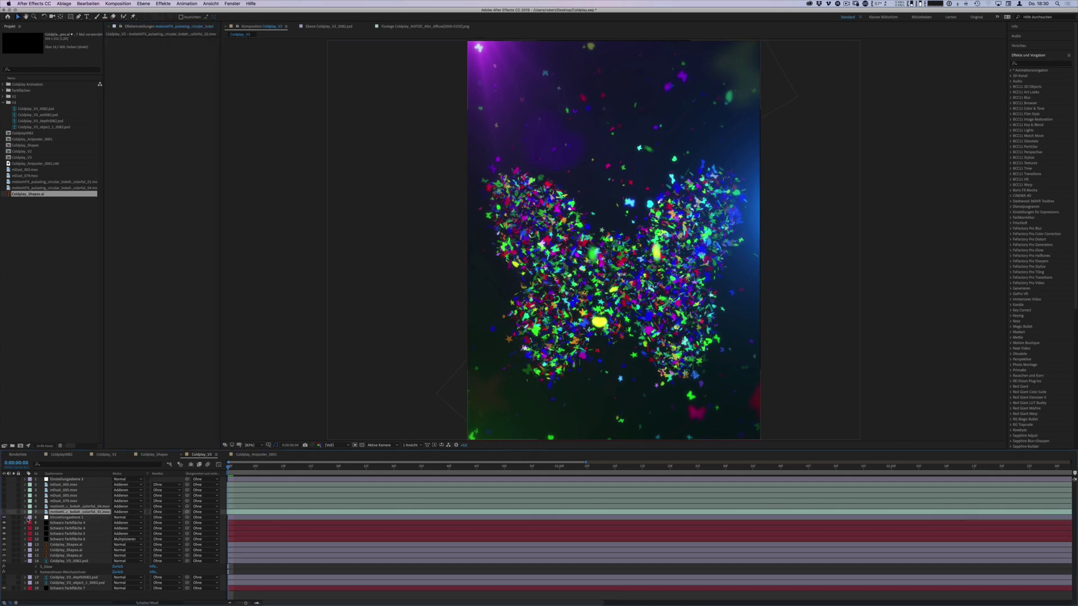
click(5, 512)
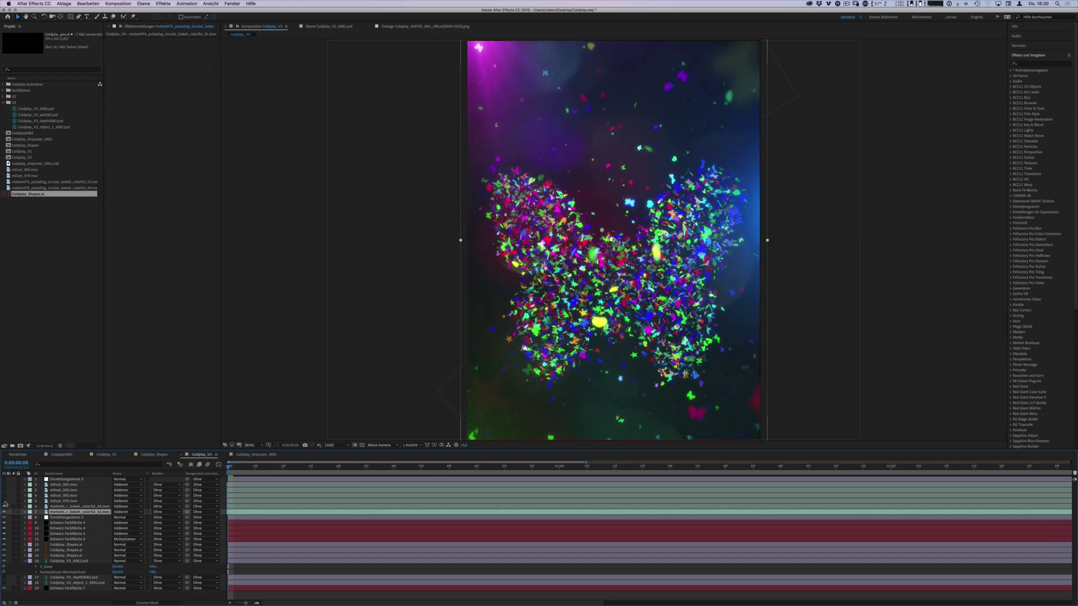
click(12, 510)
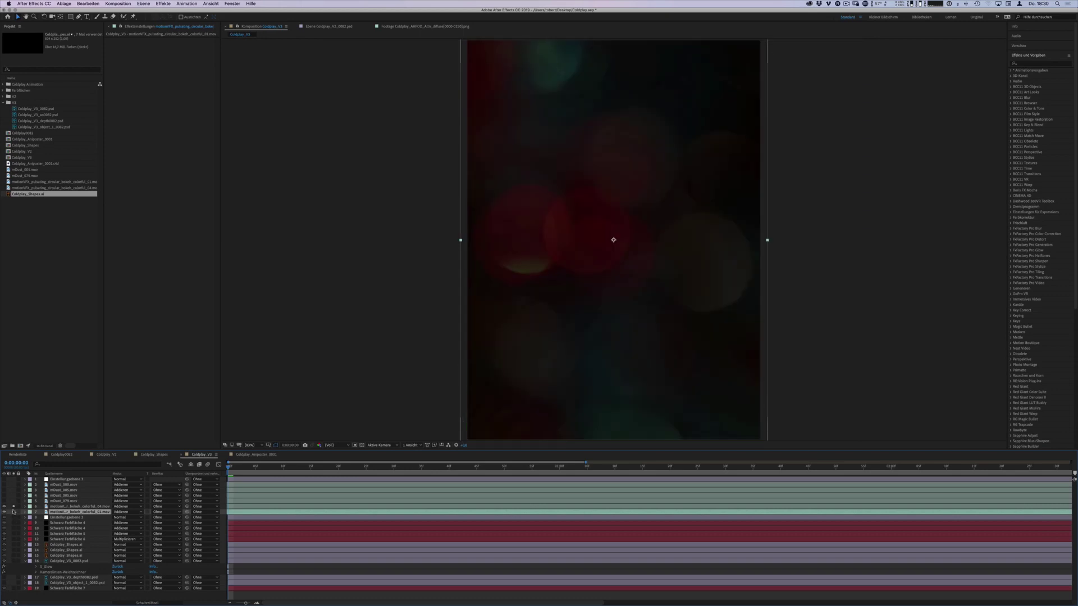
click(13, 511)
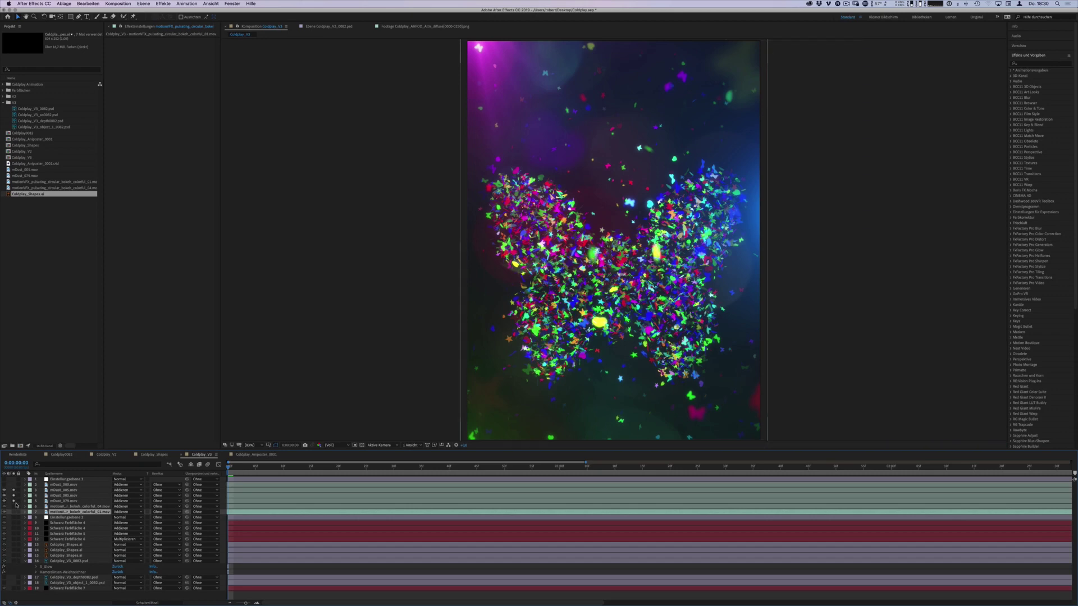
click(12, 508)
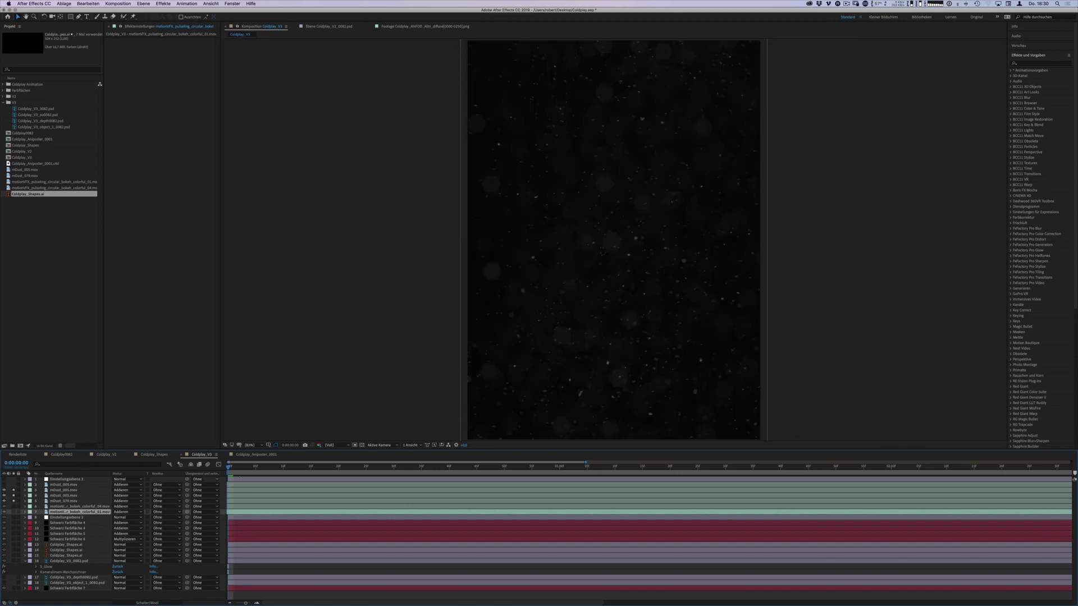
Preview the reFuel particle layer and reveal its Kameraunschärfe lens blur effect
click(55, 490)
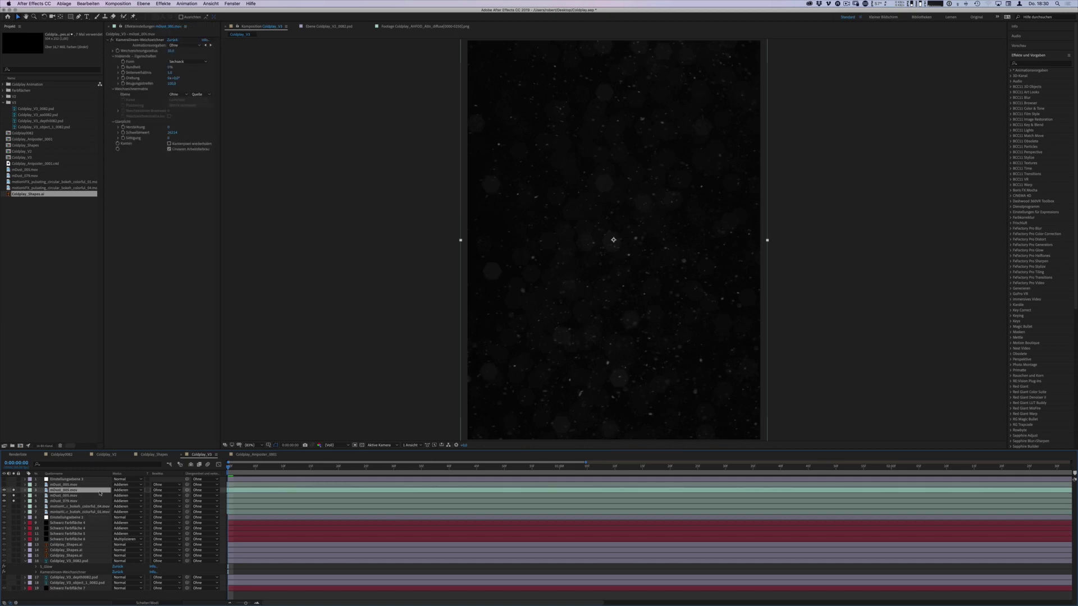
key(space)
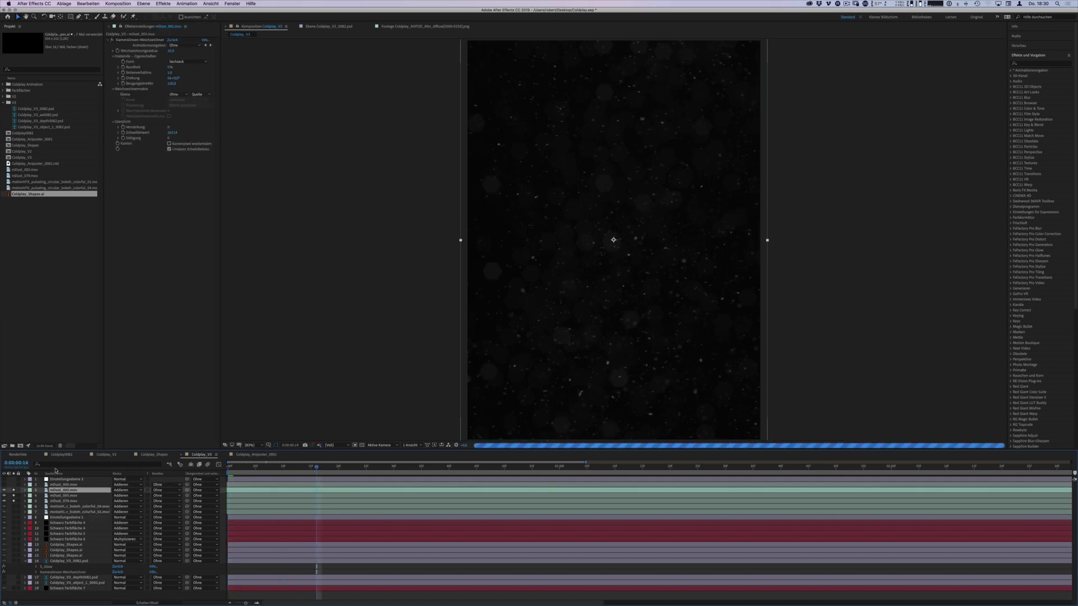
key(space)
click(235, 468)
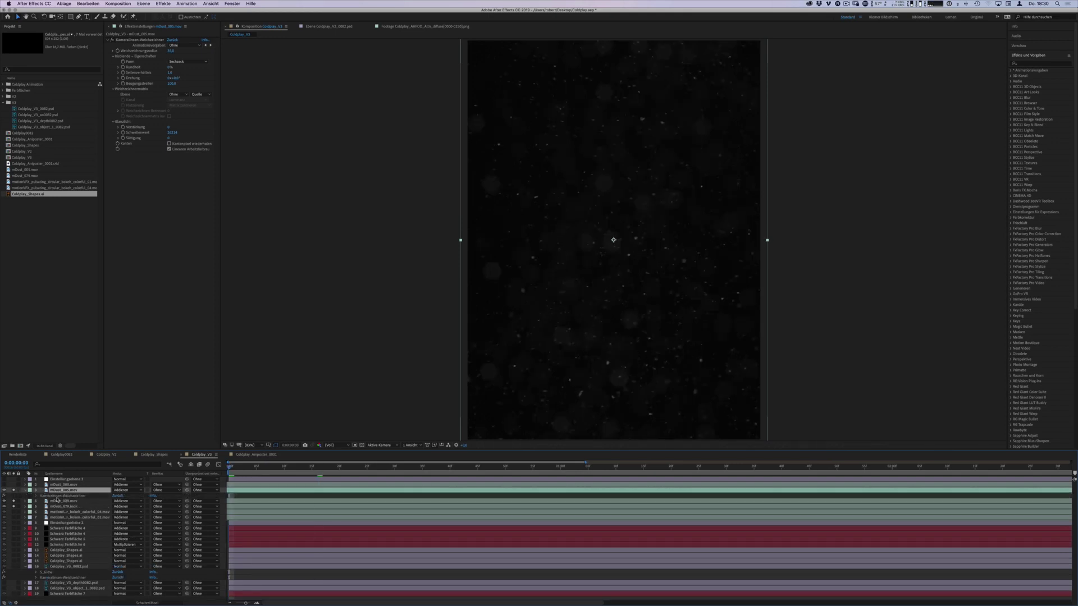
key(e)
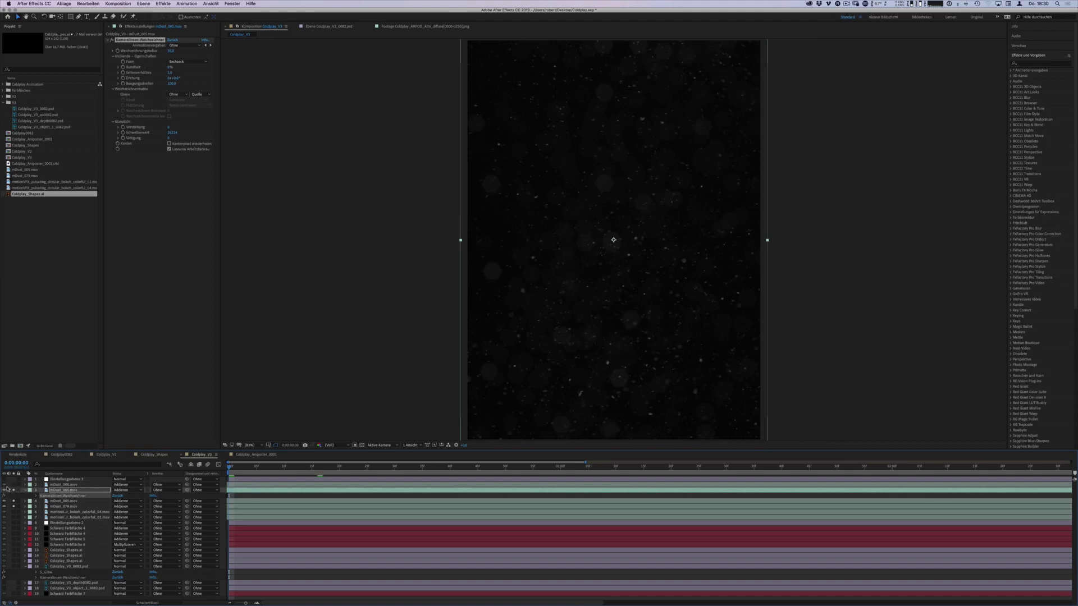
Un-solo to restore the full butterfly composite and select the top adjustment layer
click(64, 485)
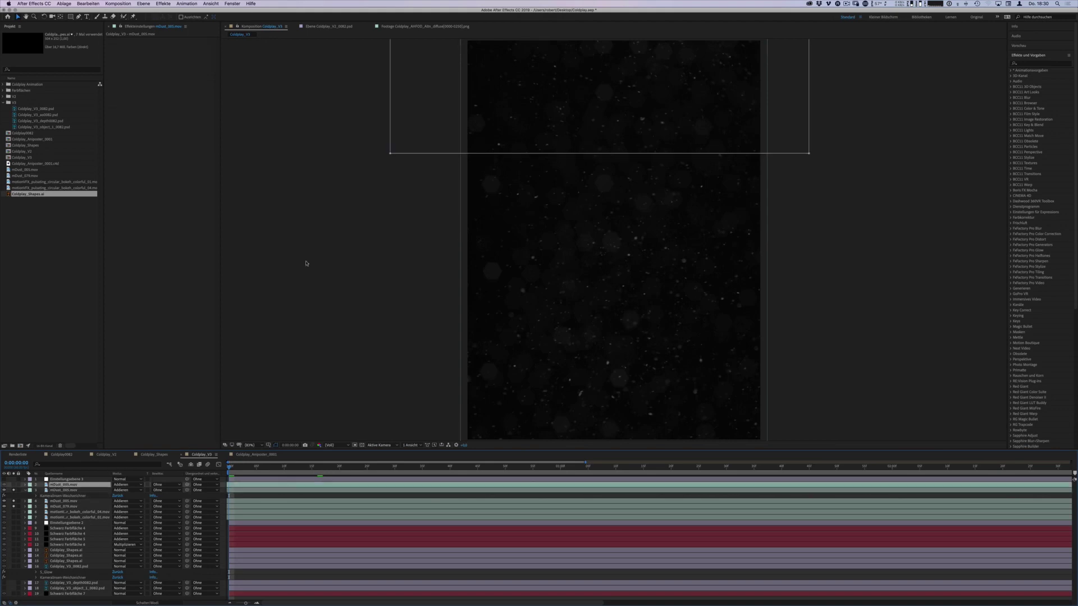
click(14, 504)
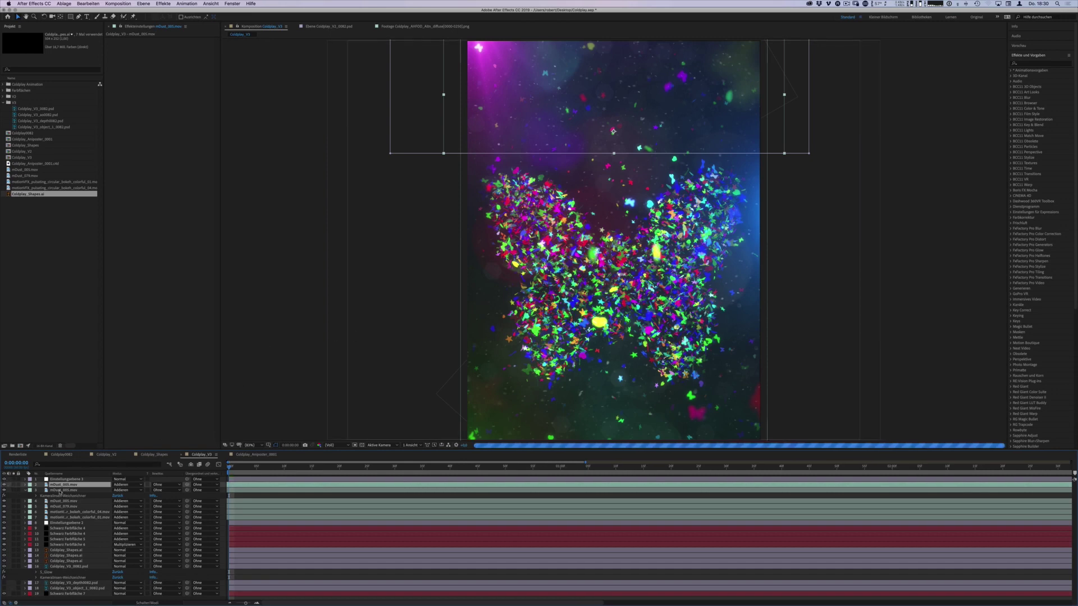
click(347, 343)
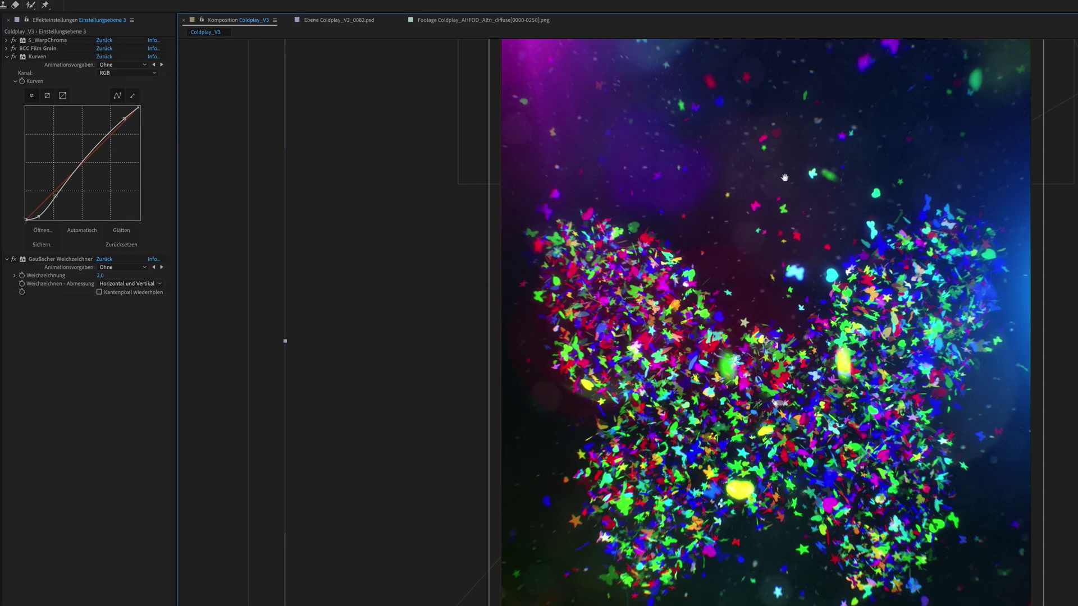
middle_drag(684, 135, 609, 238)
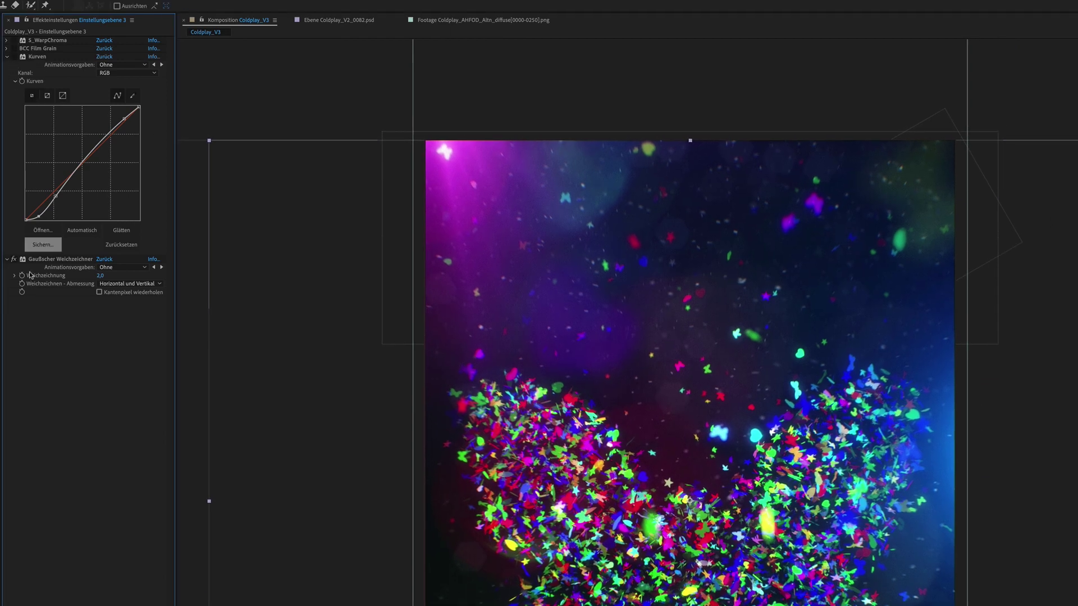
click(15, 260)
click(57, 43)
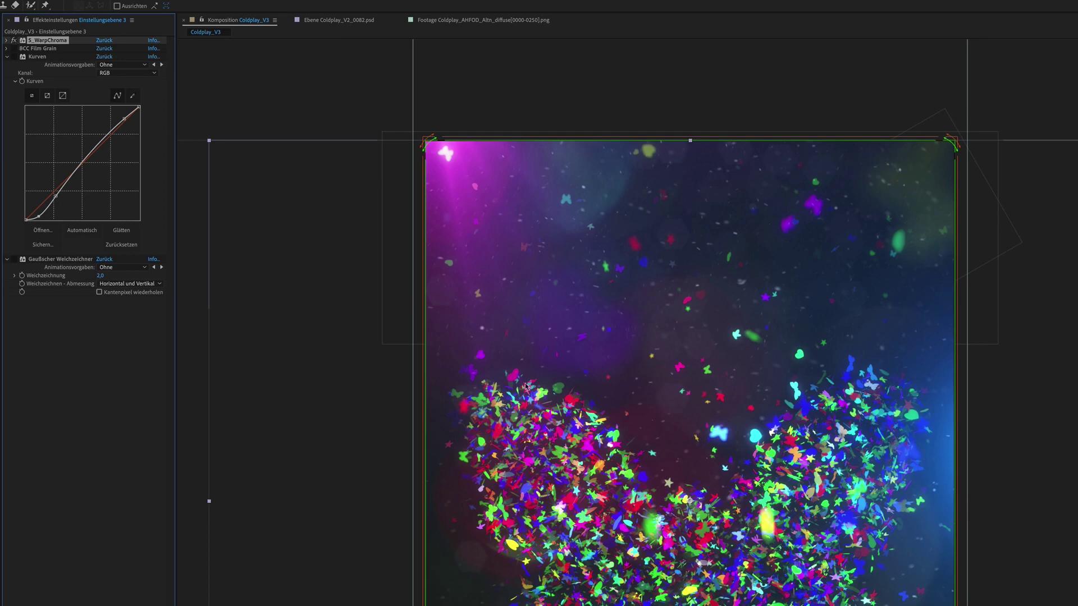
key(period)
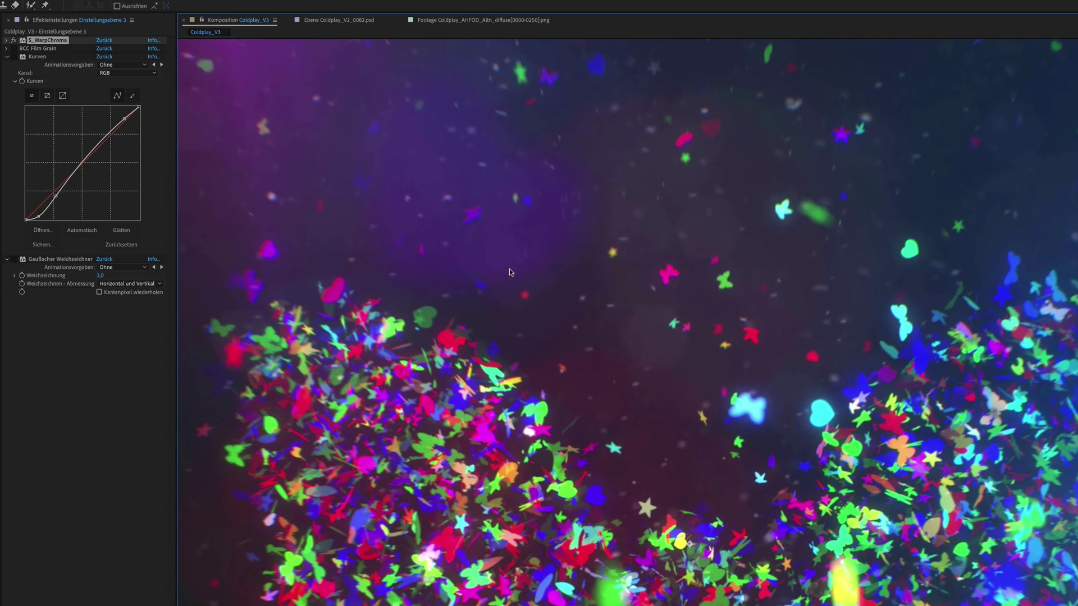
key(comma)
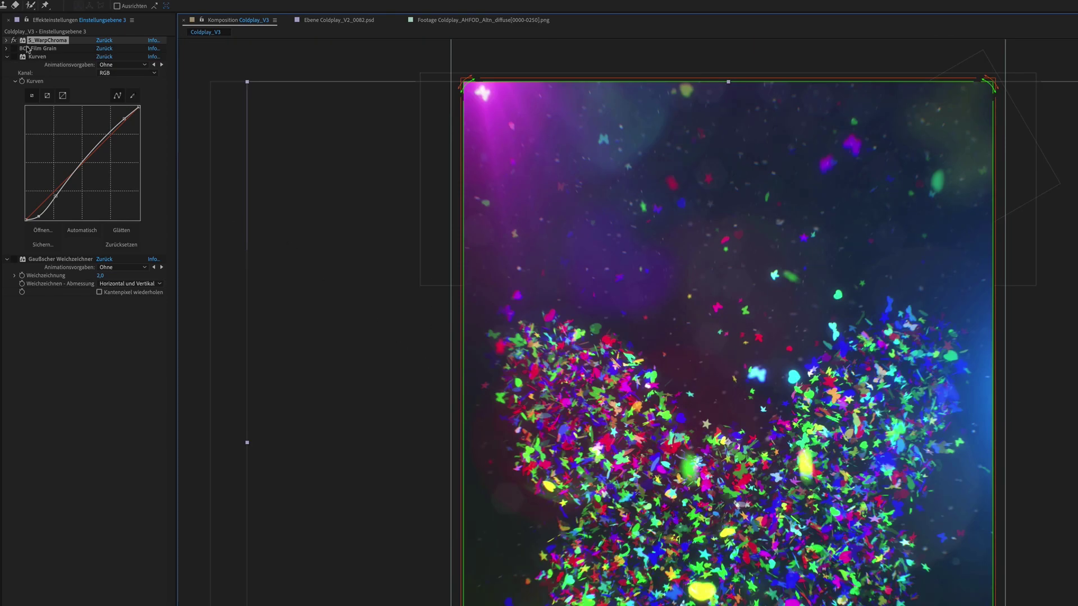
click(12, 49)
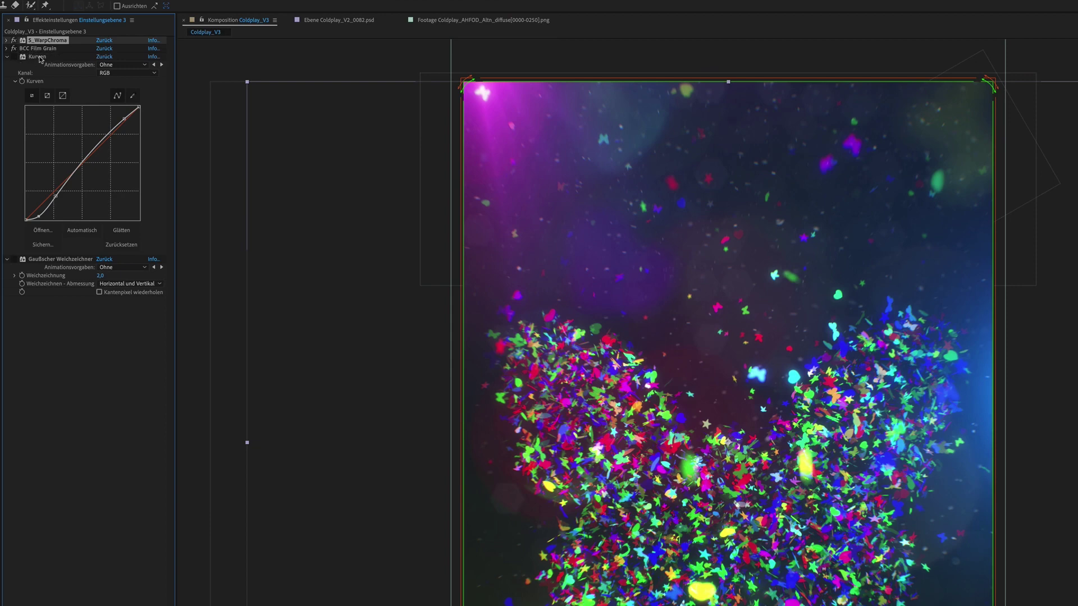
click(37, 57)
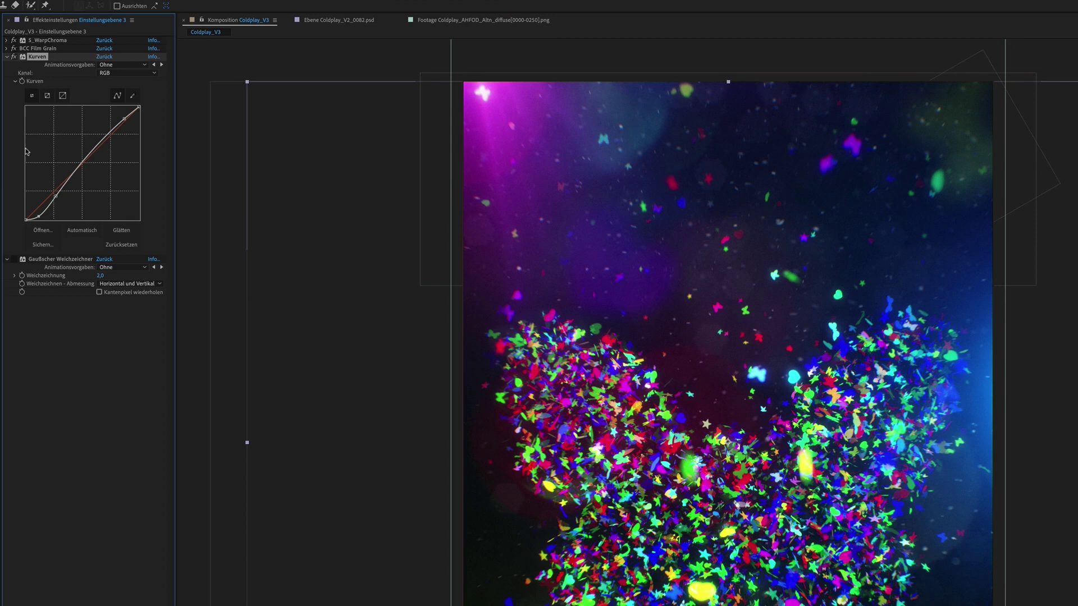
click(40, 260)
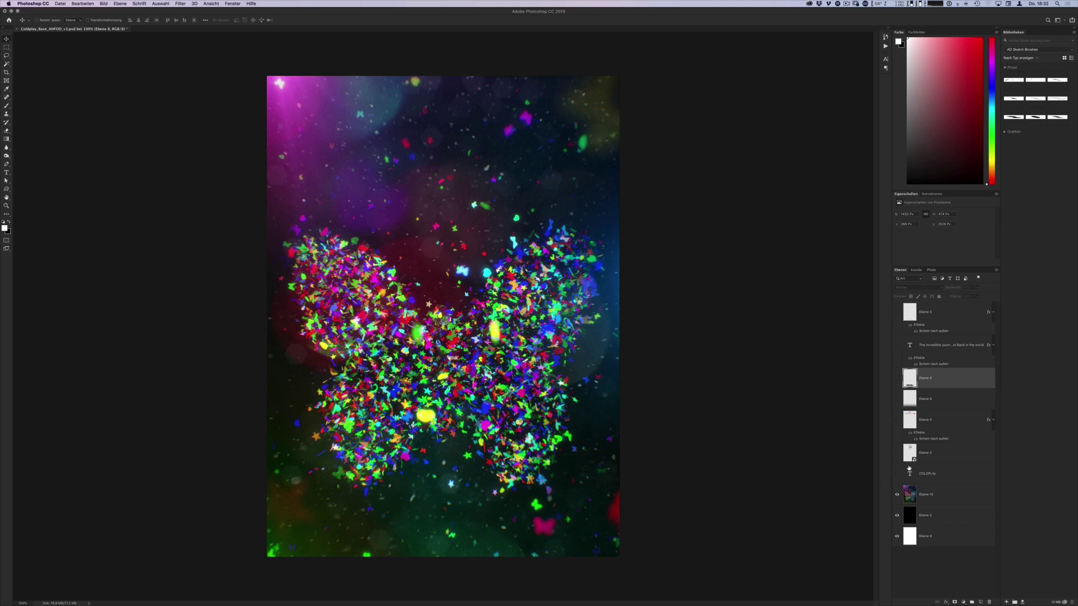
Show the tagline and Ebene 4's horizontal title, compare Ebene 3's stacked title, then revert
click(897, 344)
click(946, 343)
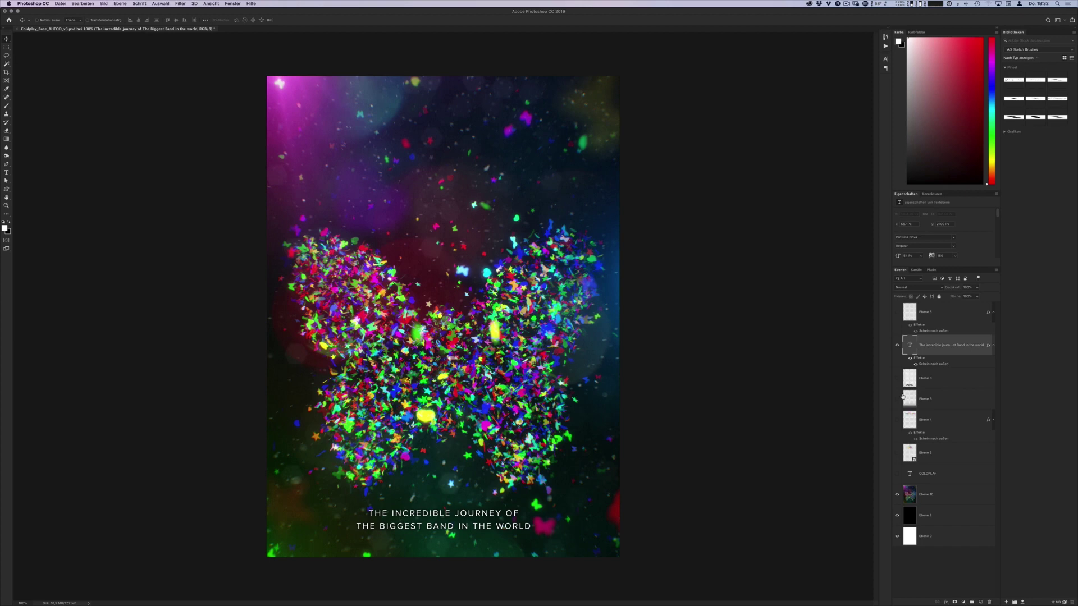
click(897, 419)
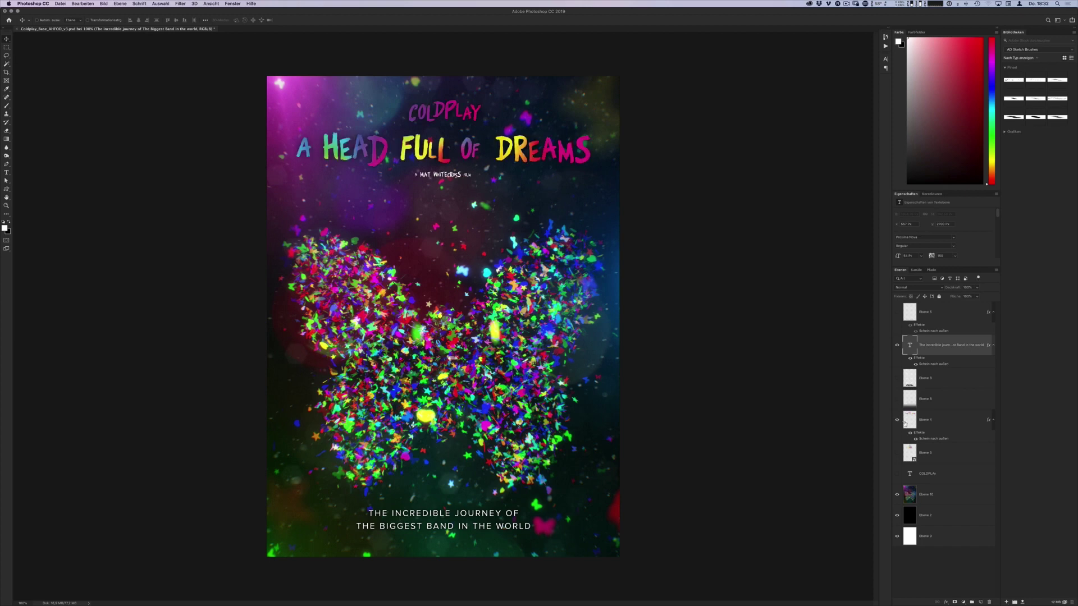
click(897, 420)
click(898, 453)
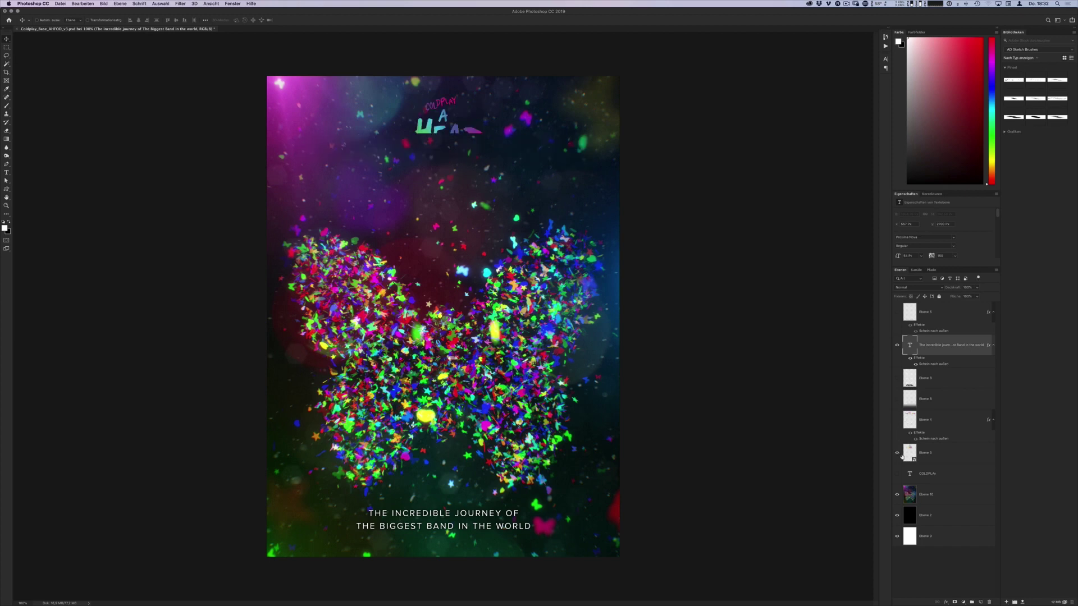
click(935, 455)
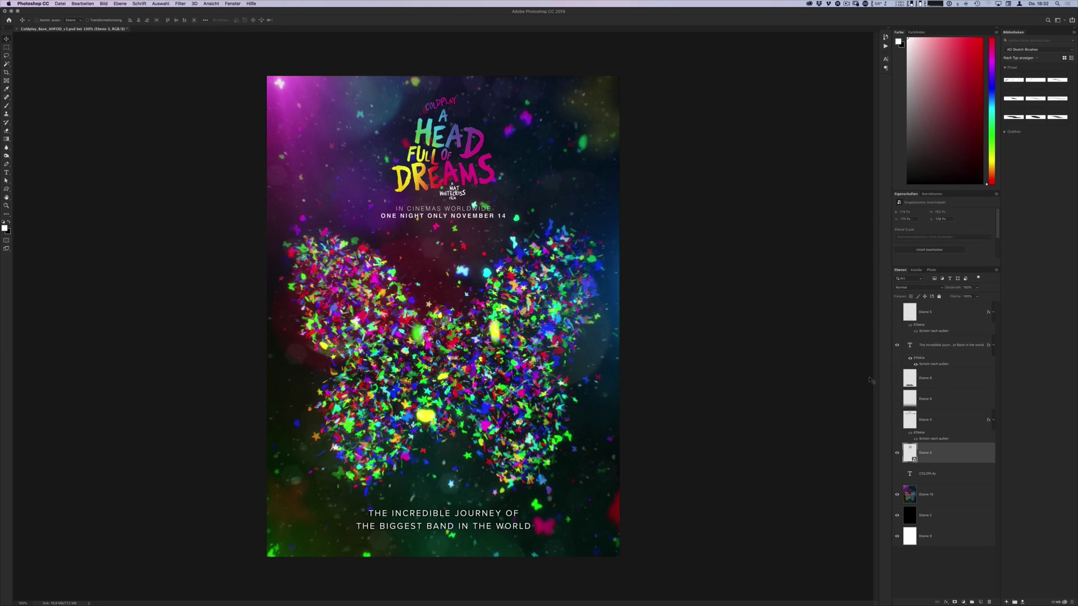
click(898, 453)
click(897, 420)
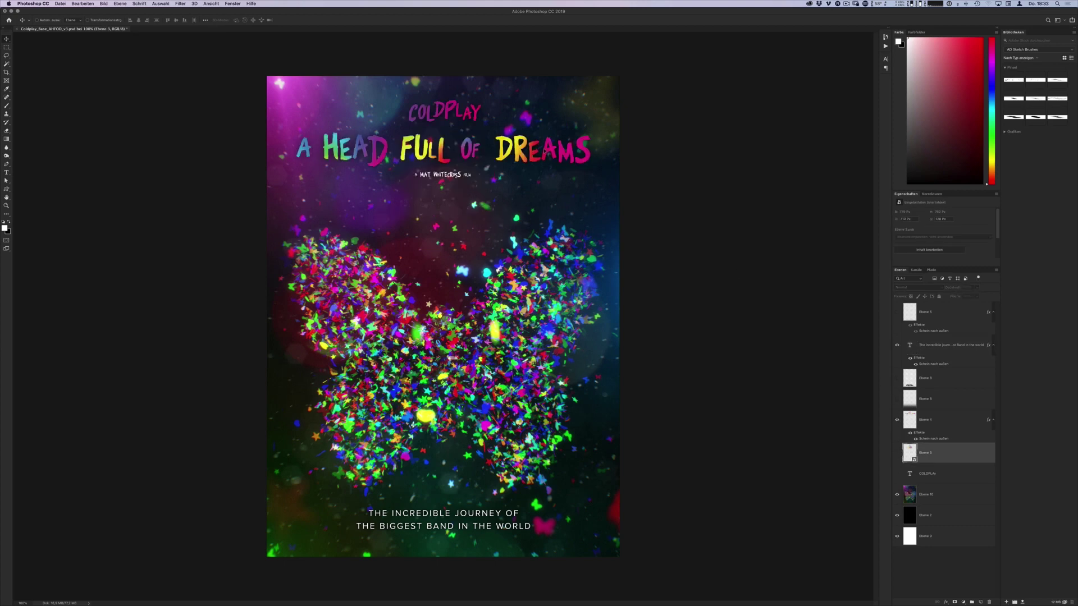
Marquee-select around DREAMS on the horizontal title layer, then deselect
key(m)
drag(495, 127, 588, 179)
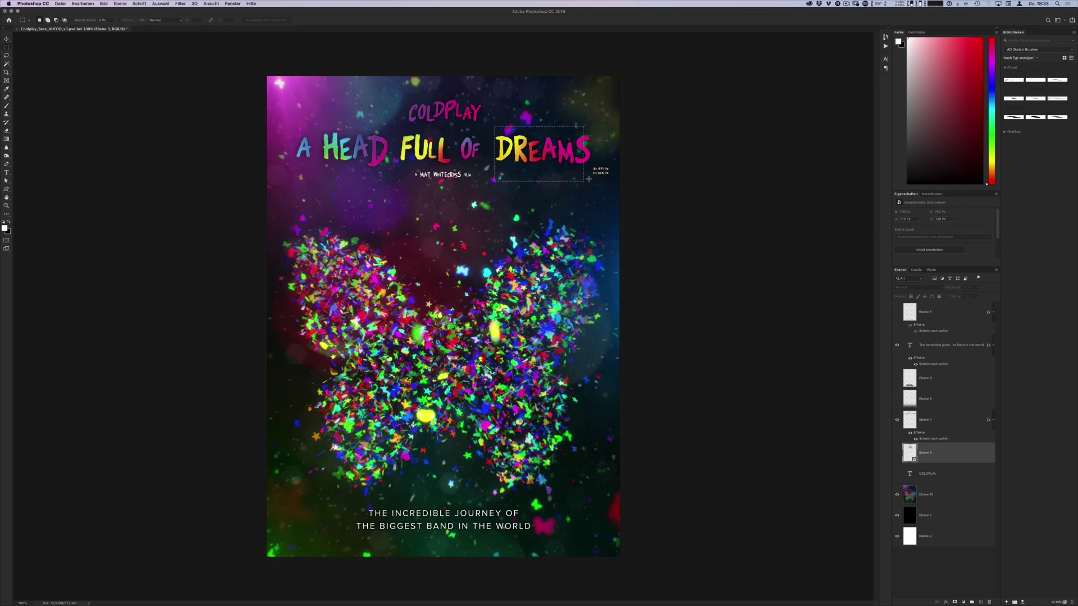
key(v)
click(589, 150)
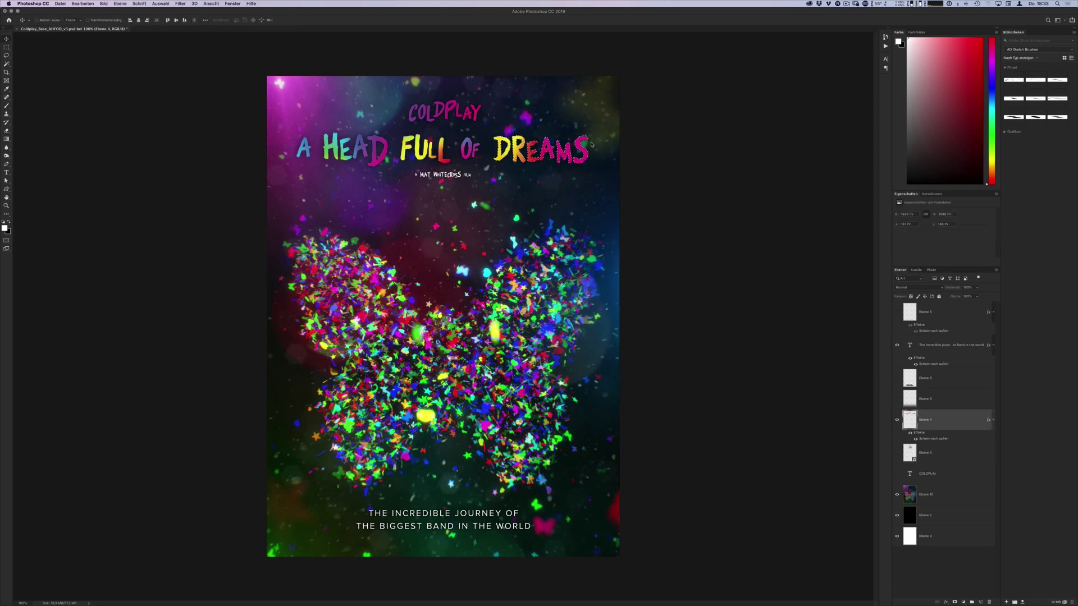
key(super+d)
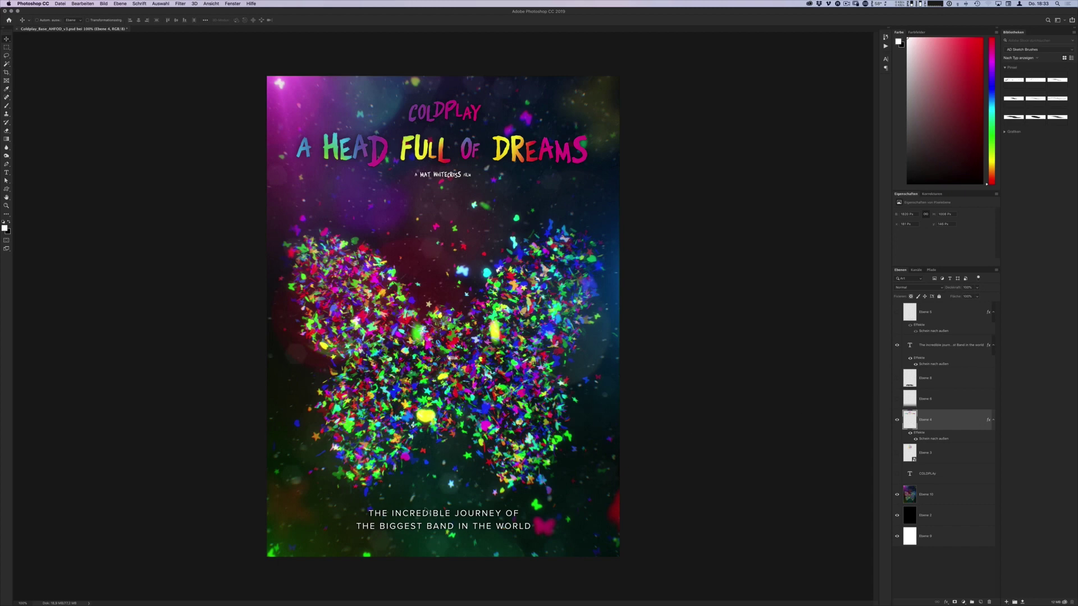
Show the dark bottom overlay and lower its opacity to fade it
click(924, 400)
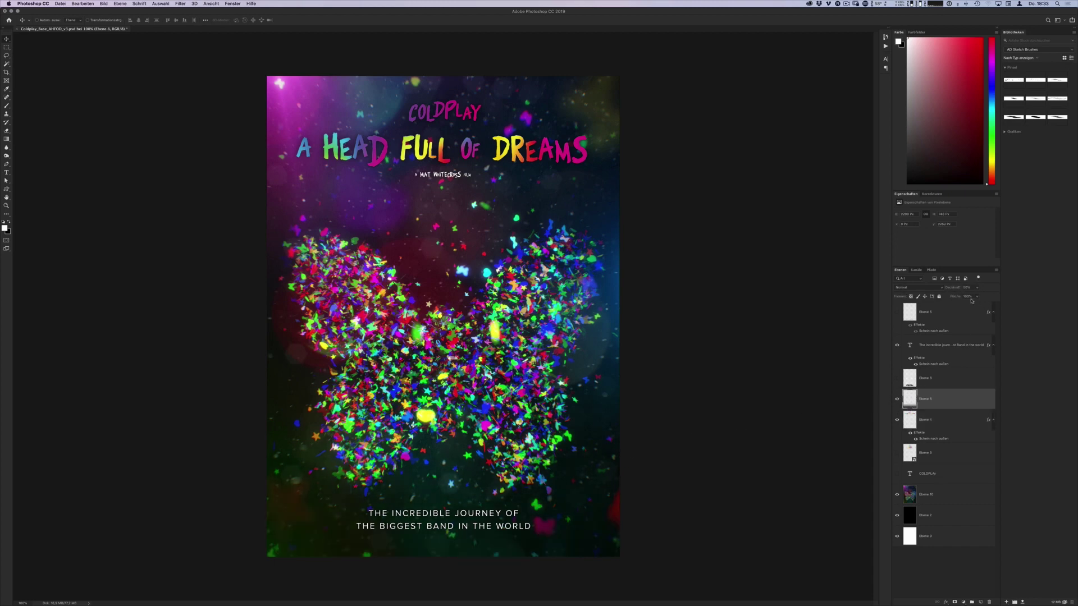
drag(971, 299, 993, 296)
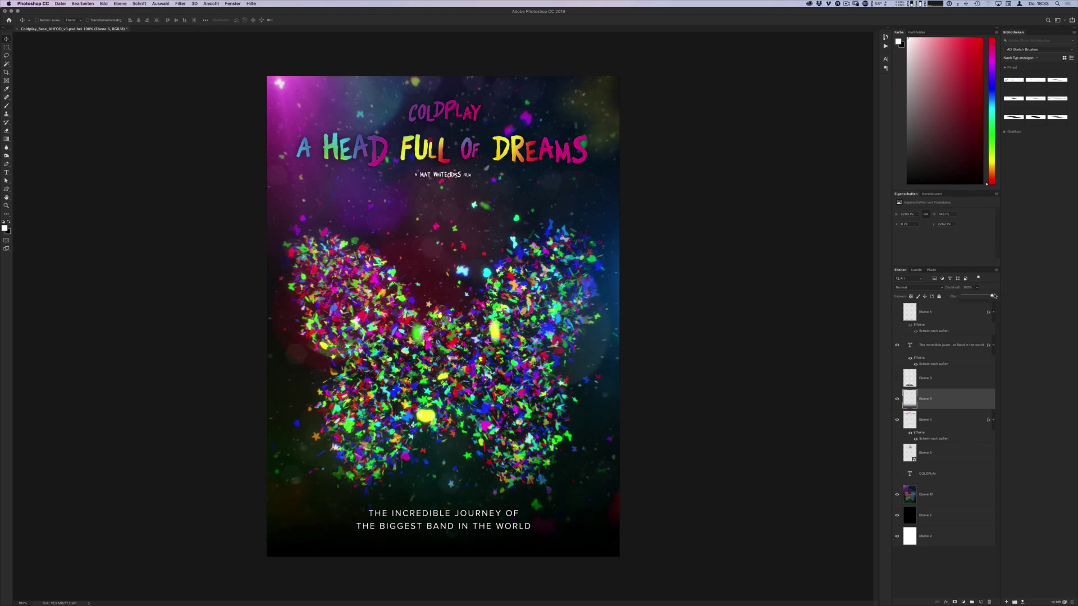
drag(979, 297, 977, 297)
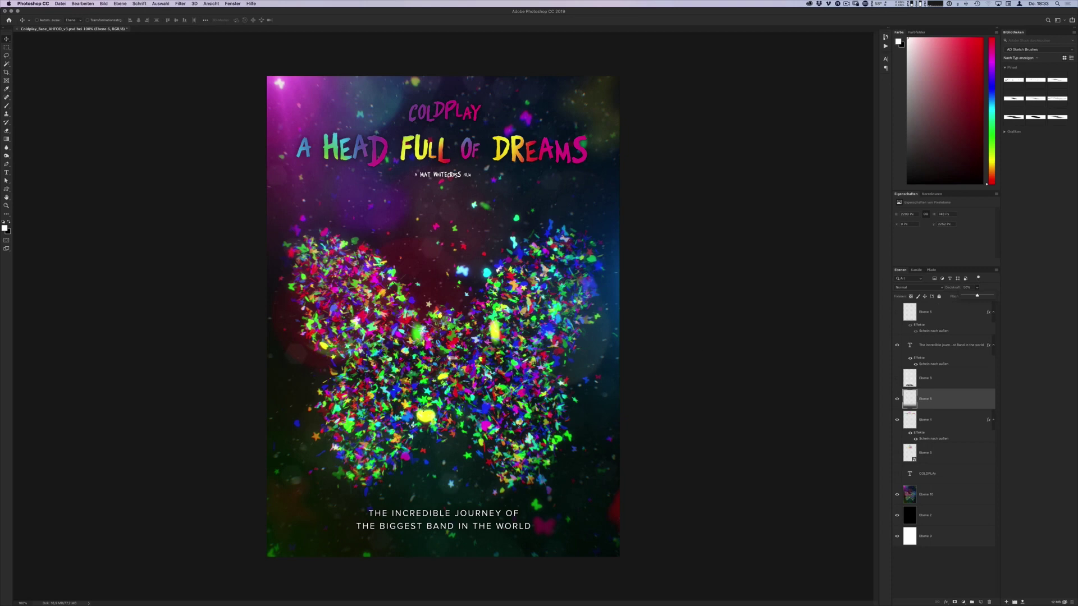
Check blur layer Ebene 8 on its own, then enable it at 30% opacity
click(901, 381)
alt+click(897, 380)
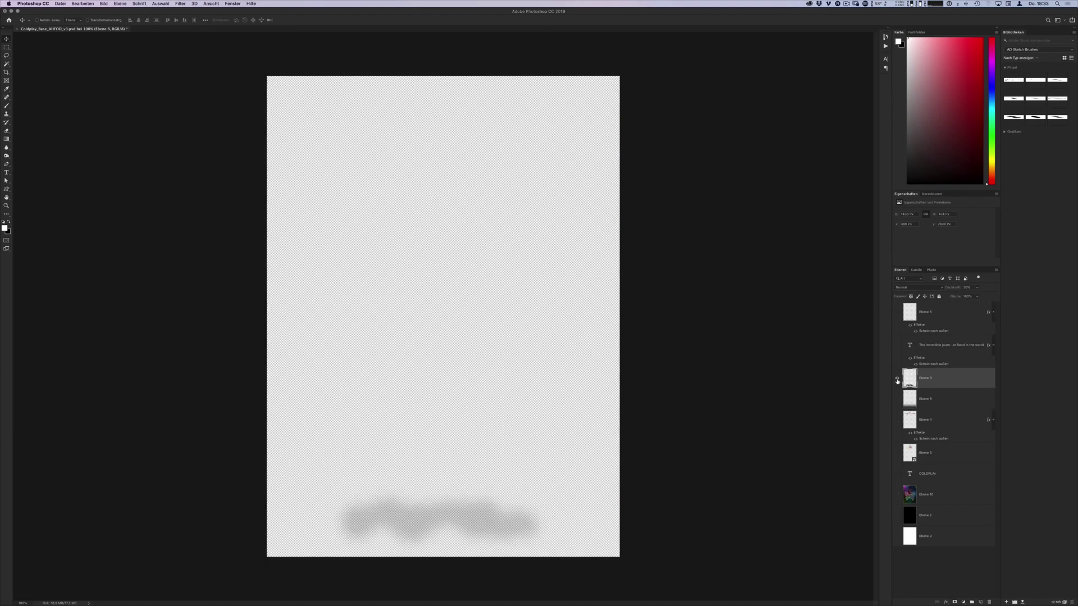
alt+click(898, 381)
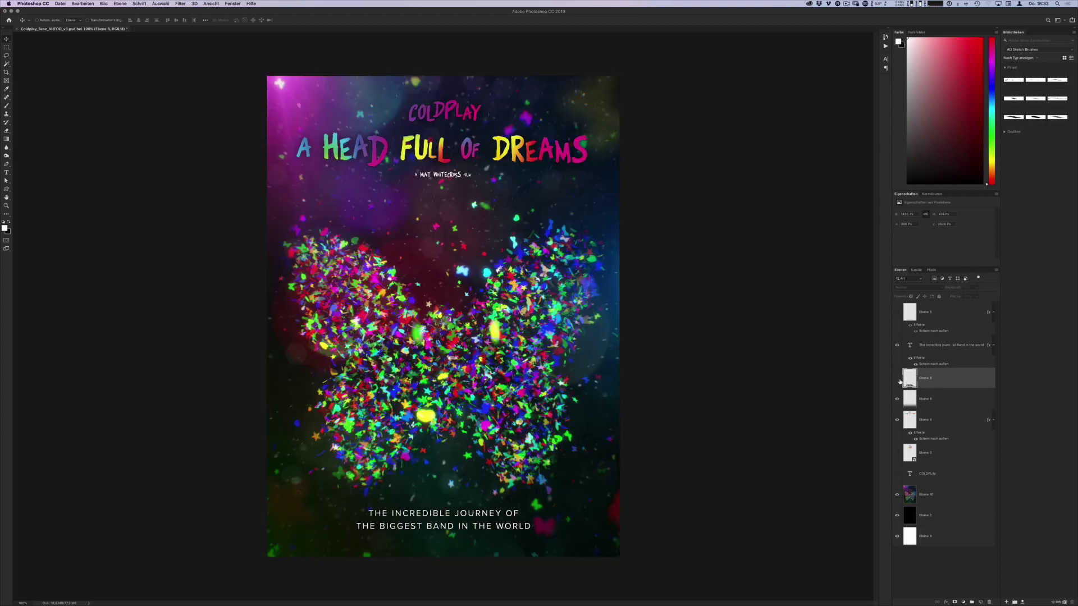
click(898, 380)
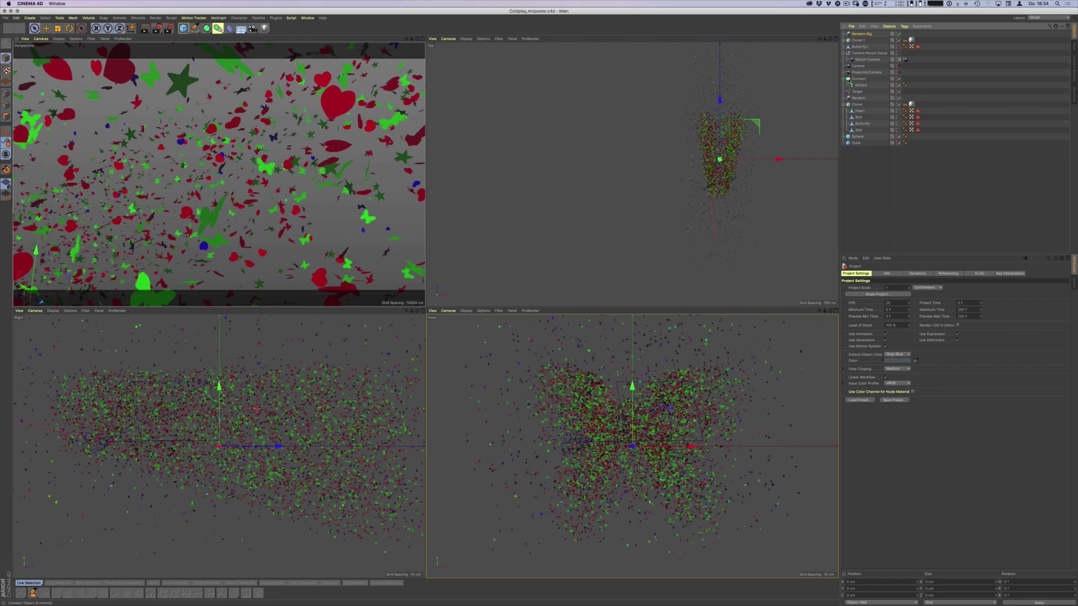
Select the Cloner, switch to the Animate layout, and play to about frame 104
click(858, 105)
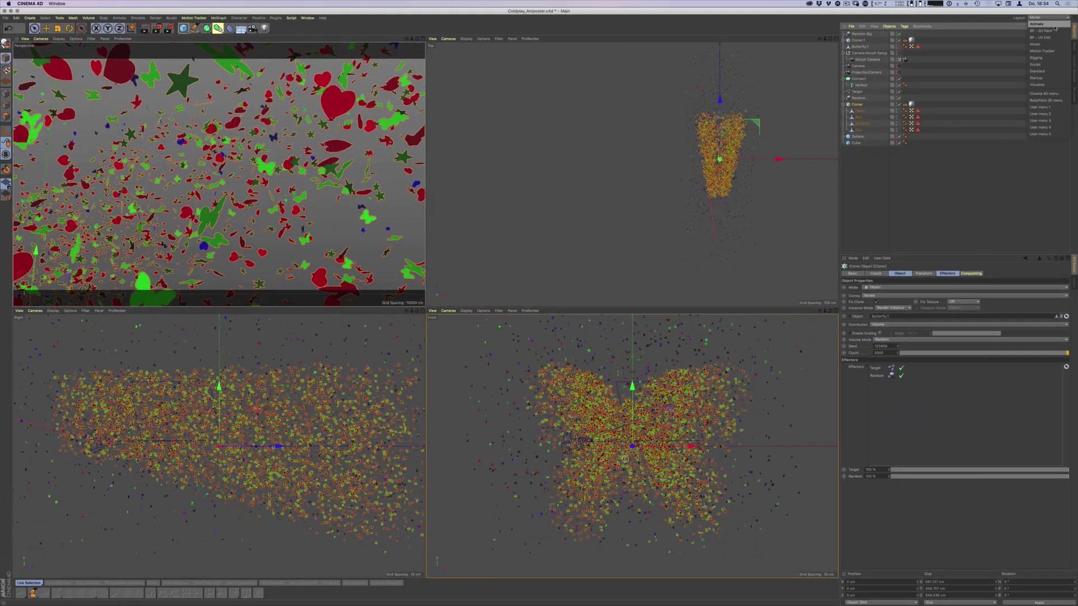
click(1028, 21)
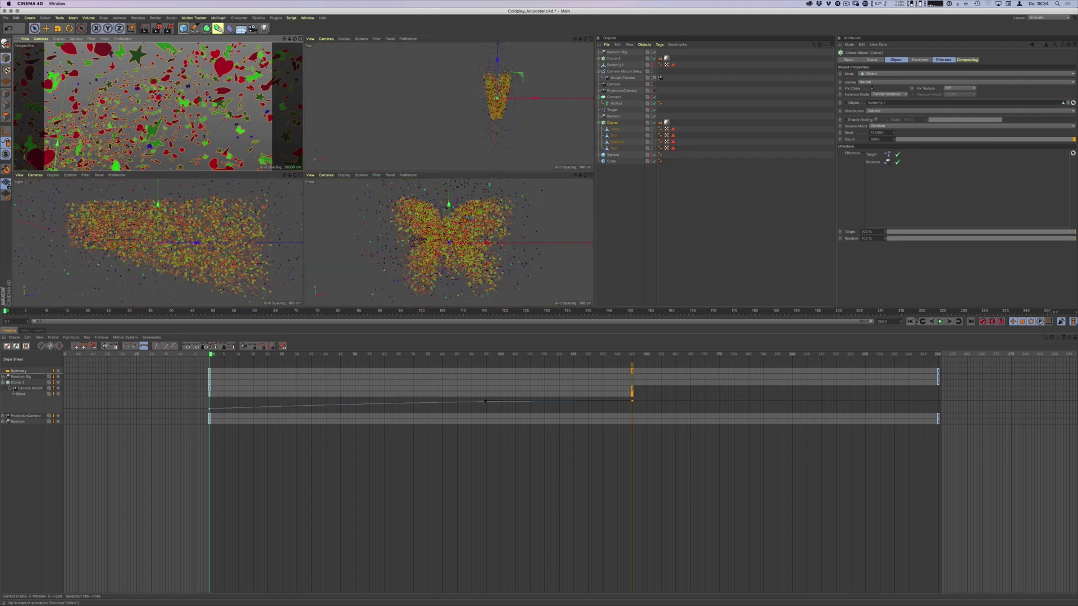
click(940, 321)
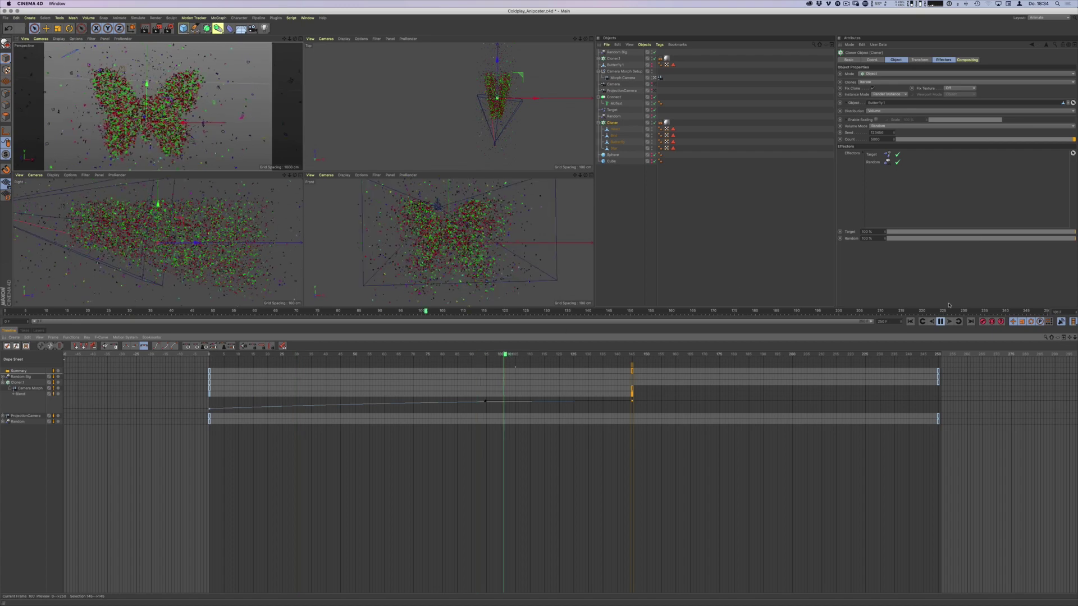
key(F8)
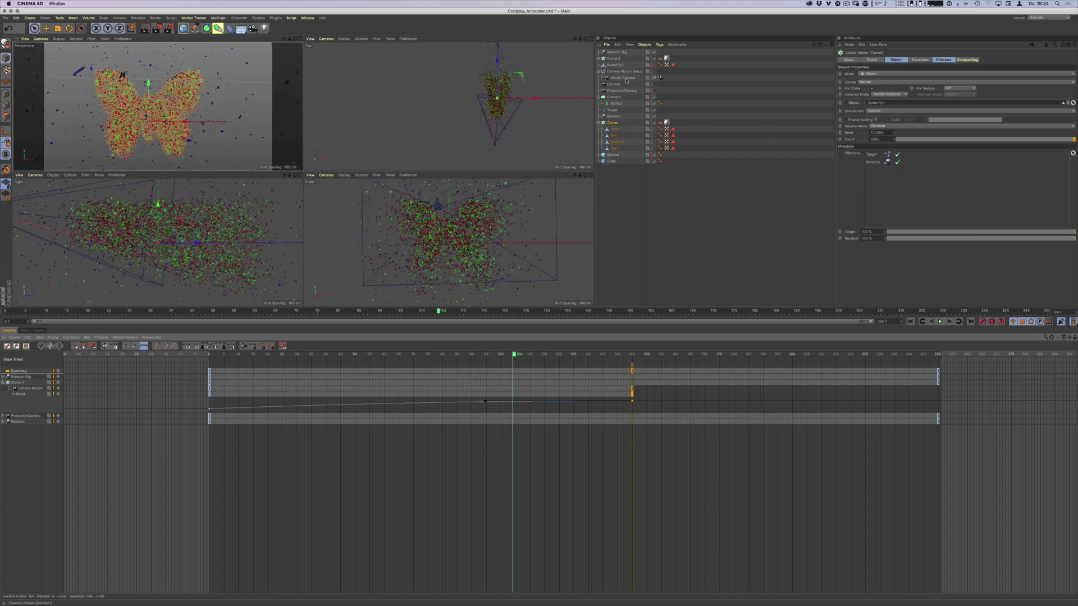
Inspect Camera and ProjectionCamera, then look through the Motion Camera
click(615, 84)
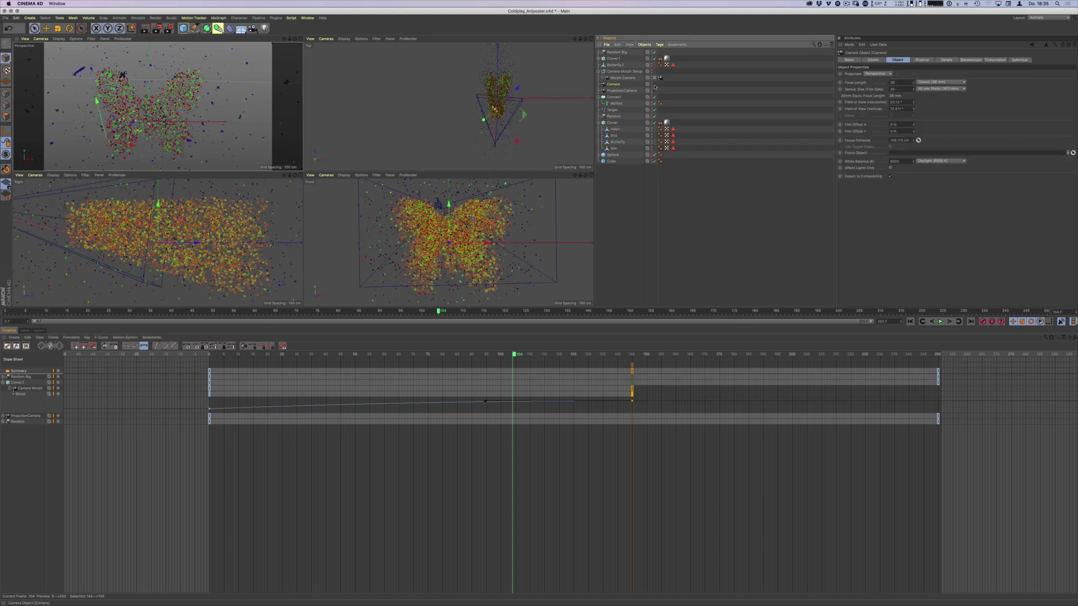
click(655, 84)
click(657, 90)
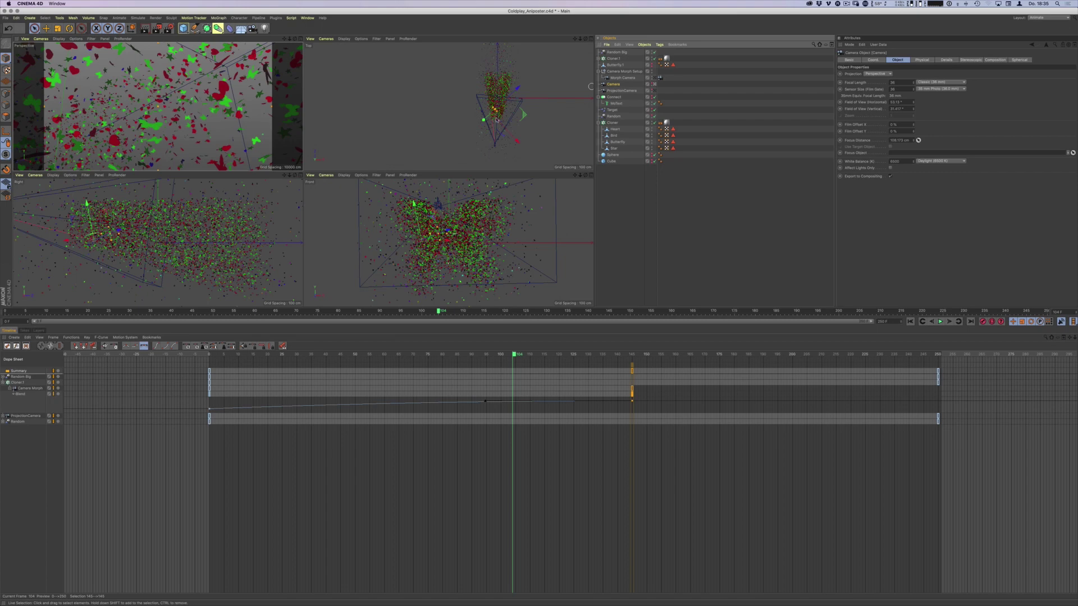
scroll(519, 106, up, 5)
scroll(520, 106, up, 3)
scroll(496, 131, up, 3)
click(622, 90)
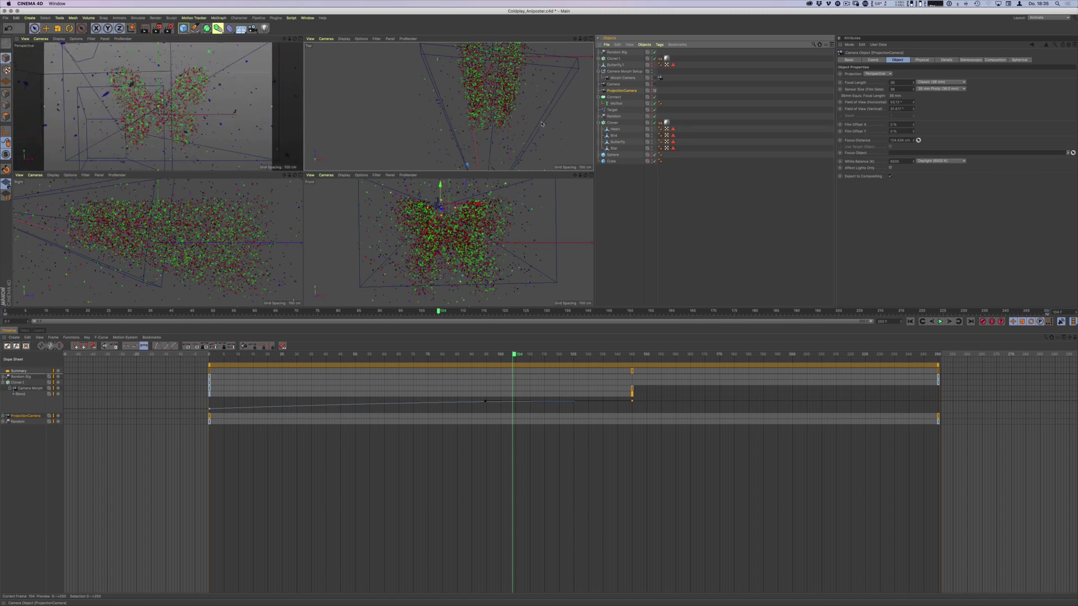
scroll(542, 124, down, 2)
scroll(505, 138, down, 3)
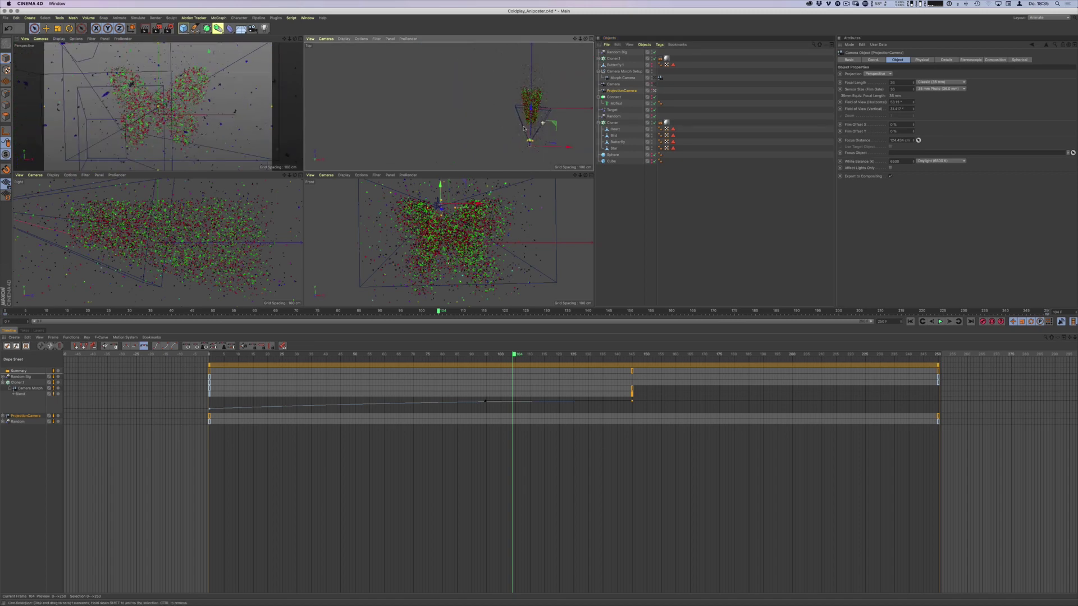
scroll(523, 128, up, 3)
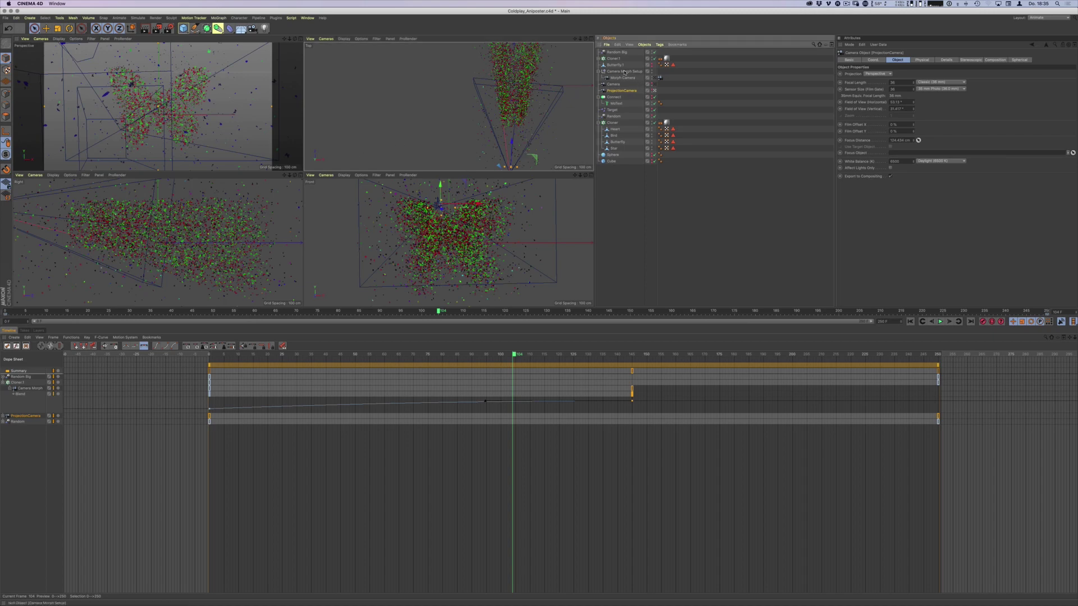
click(625, 78)
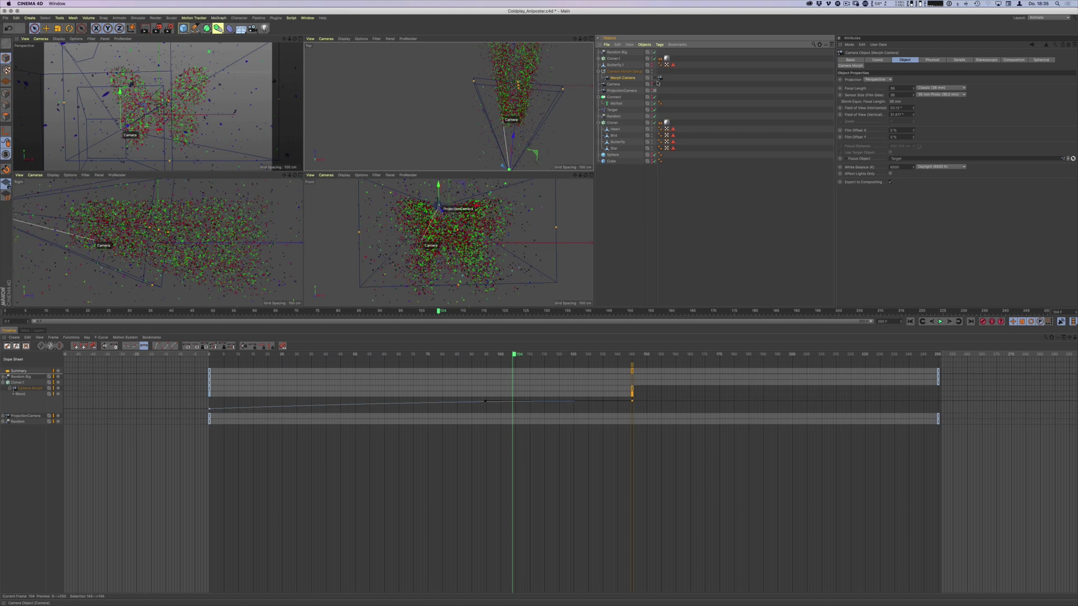
click(658, 77)
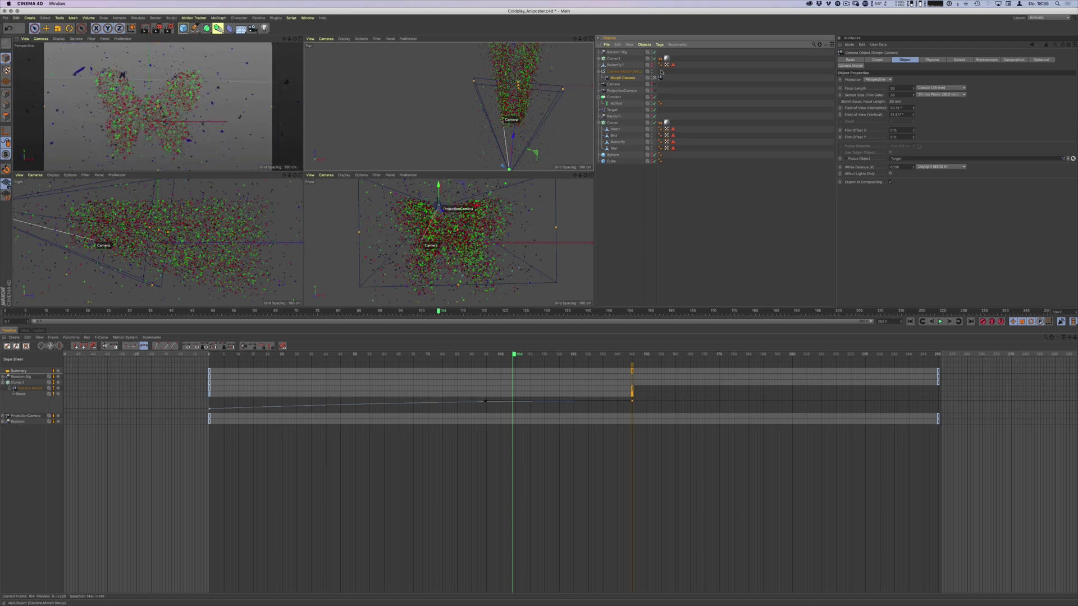
Show Cloner.1 and the Random Big effector's parameters, then switch to After Effects
click(616, 59)
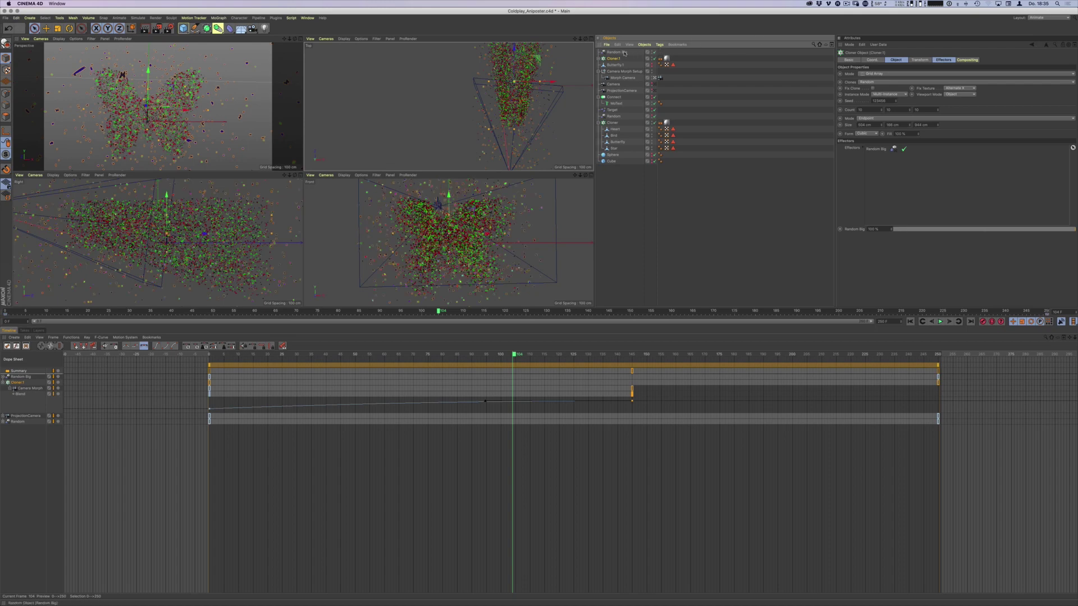
click(628, 52)
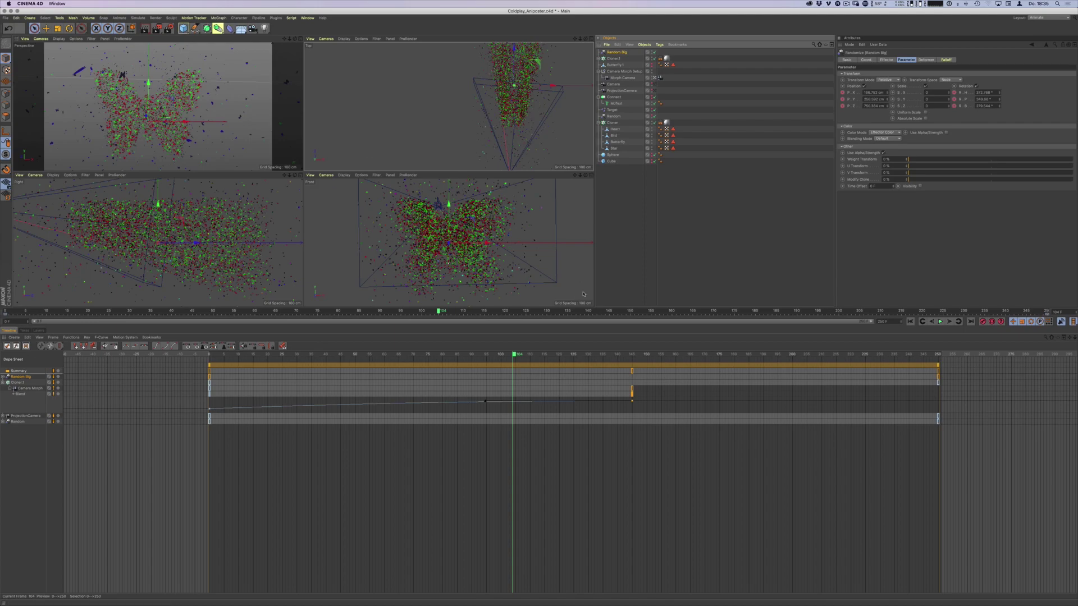
key(super+Tab)
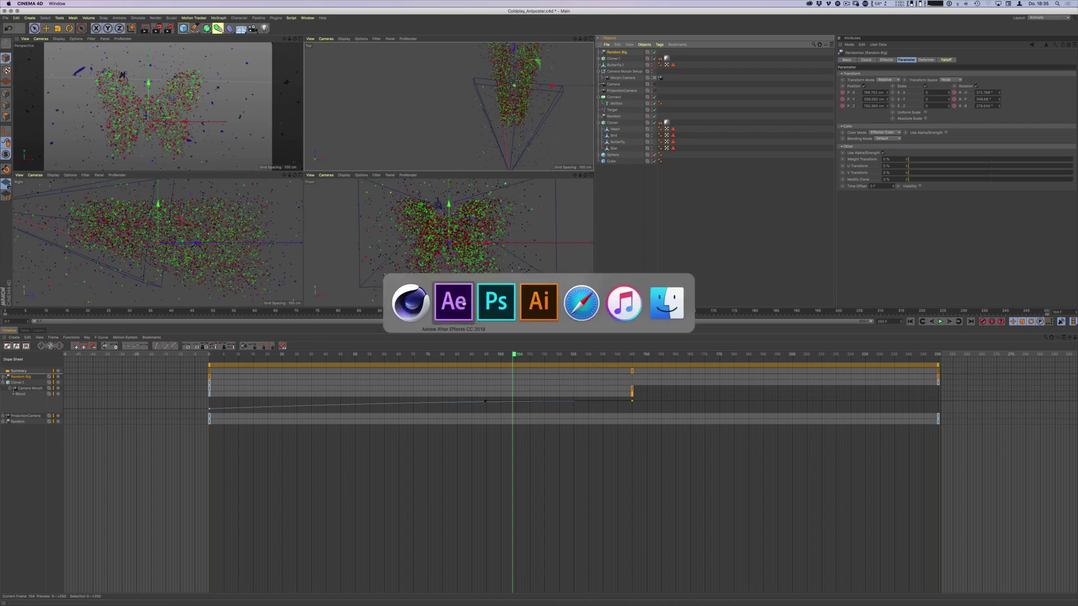
Preview the confetti composition and select the Flare Bright layer
key(space)
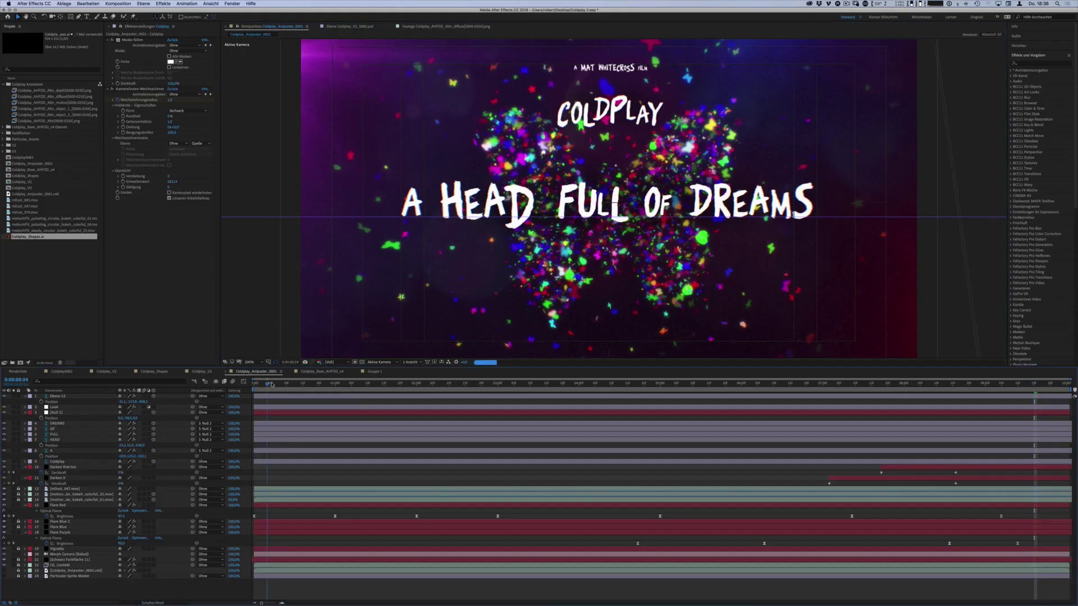
key(space)
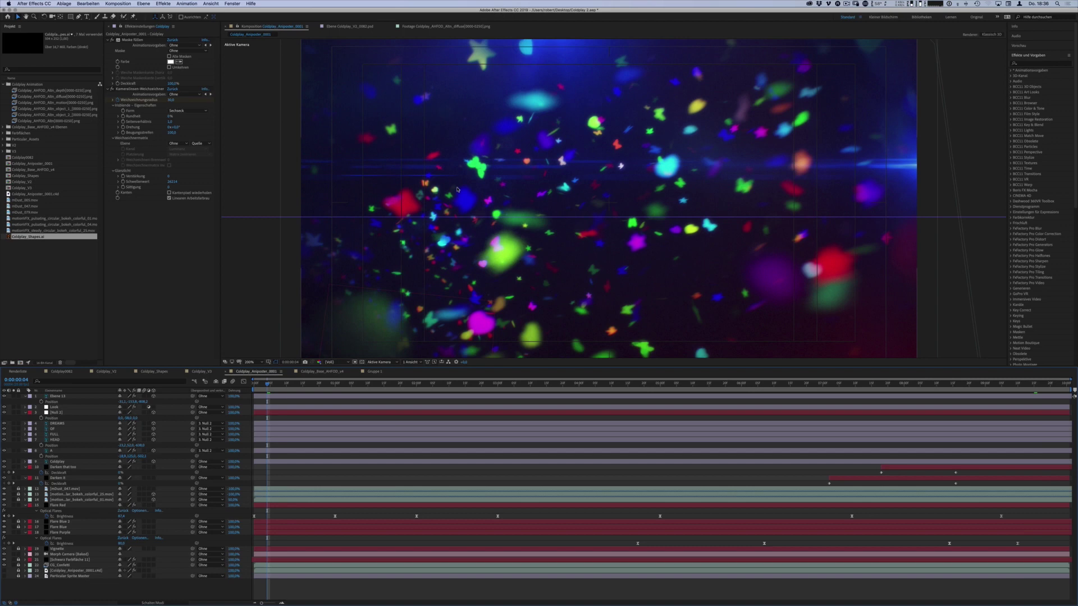
click(62, 533)
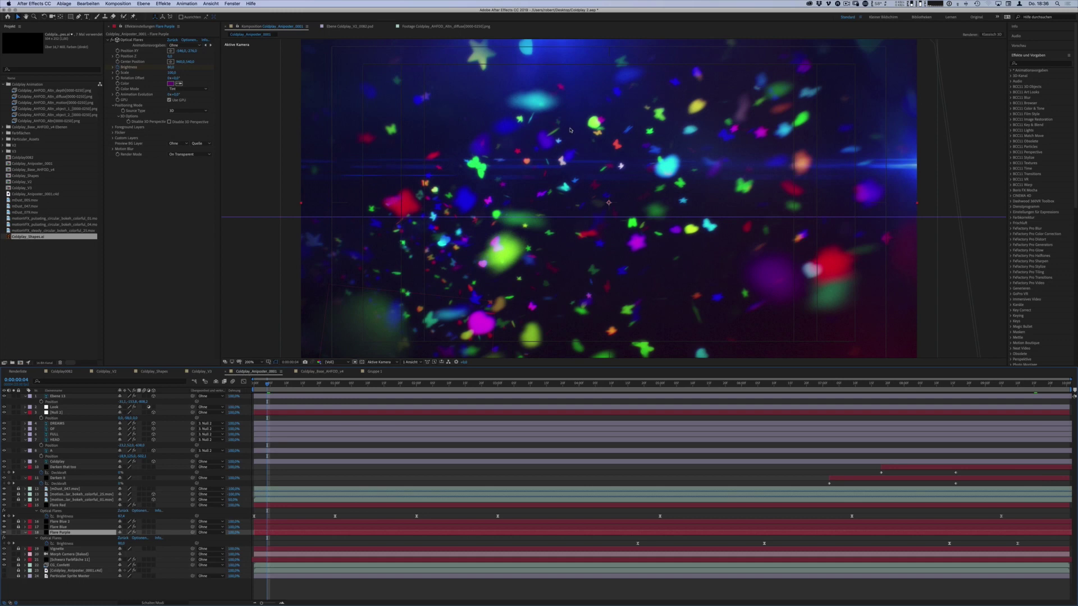
Scrub ahead, solo the HEAD, FULL, OF and DREAMS layers, and return to frame one
click(498, 384)
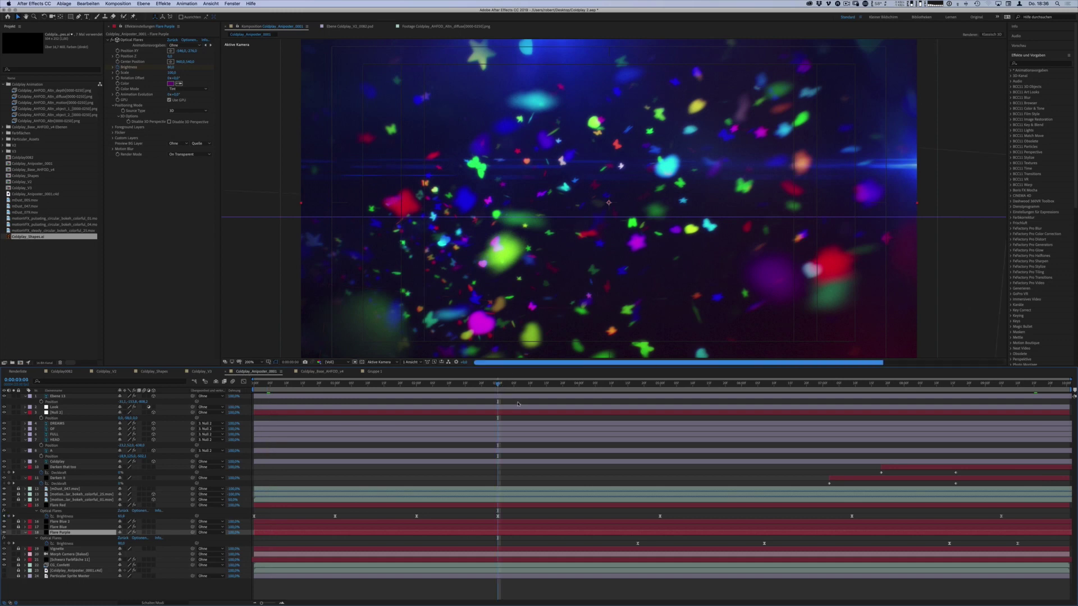
click(560, 384)
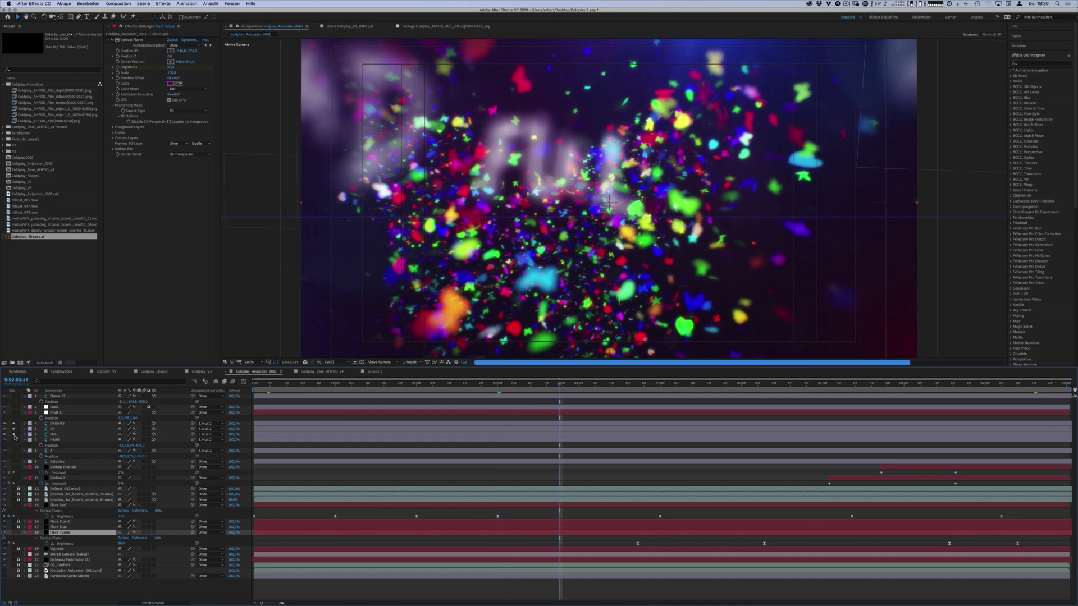
drag(16, 423, 15, 441)
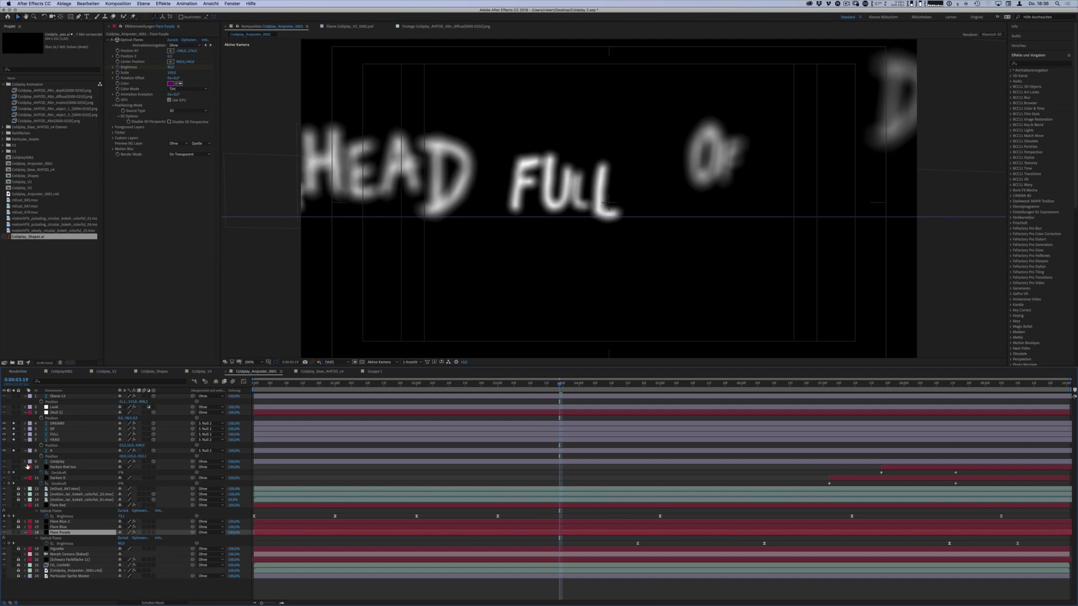
scroll(609, 202, down, 2)
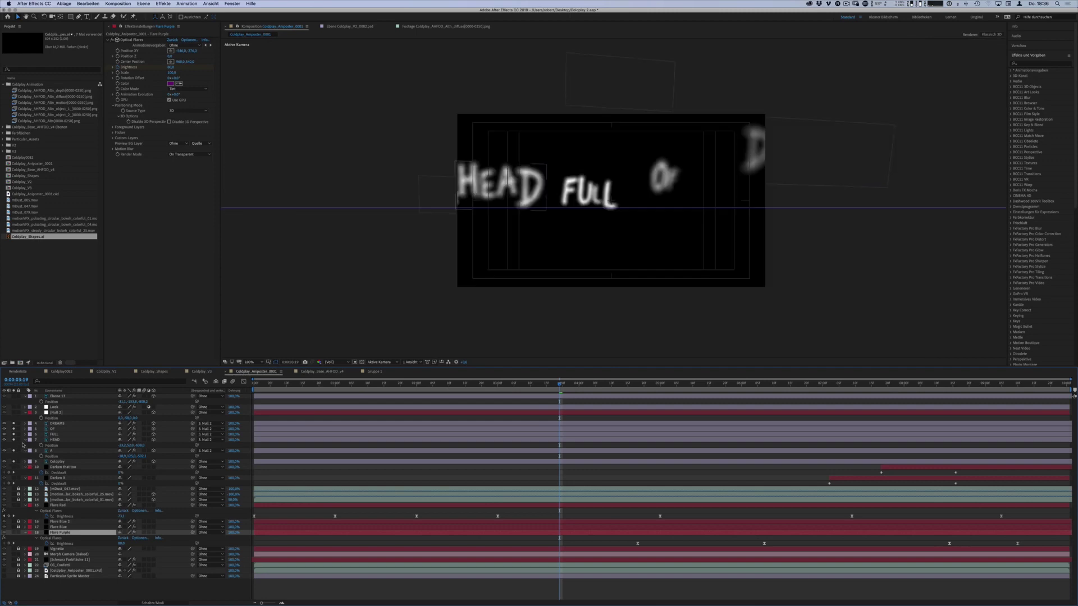
key(Home)
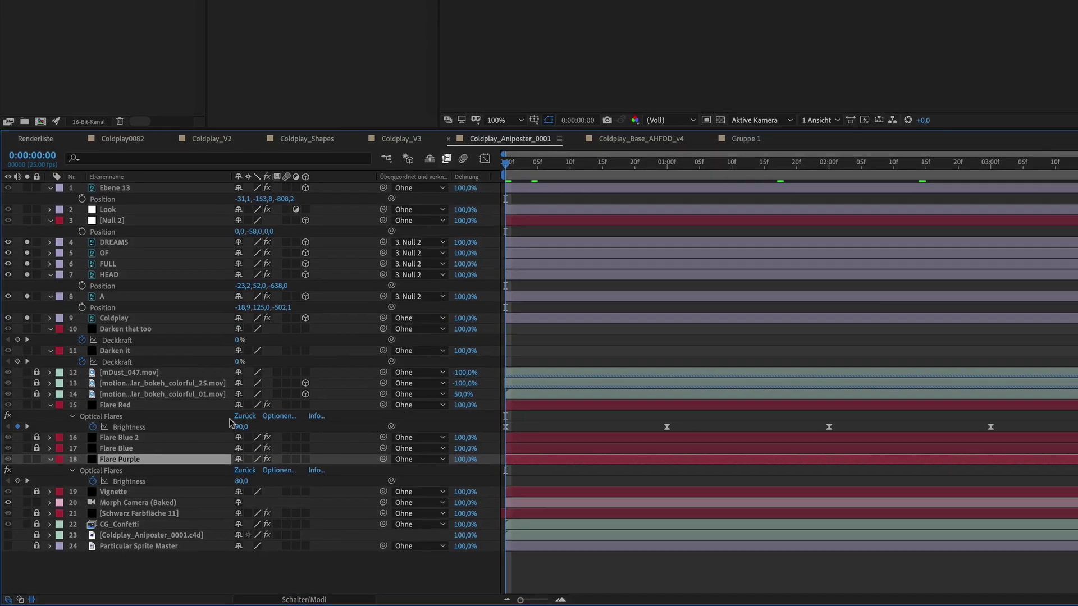
click(110, 539)
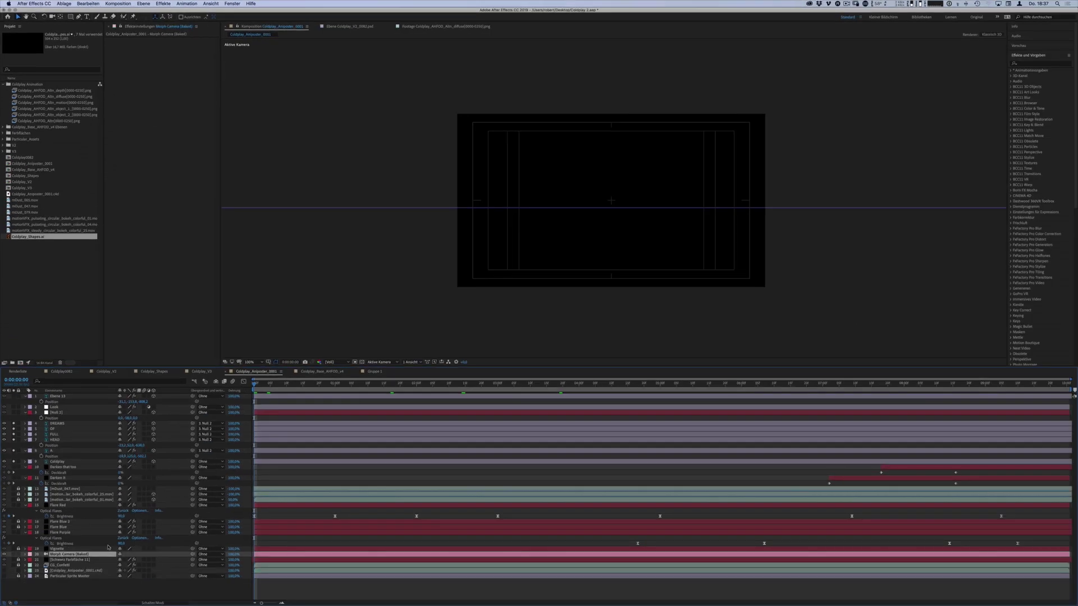
key(space)
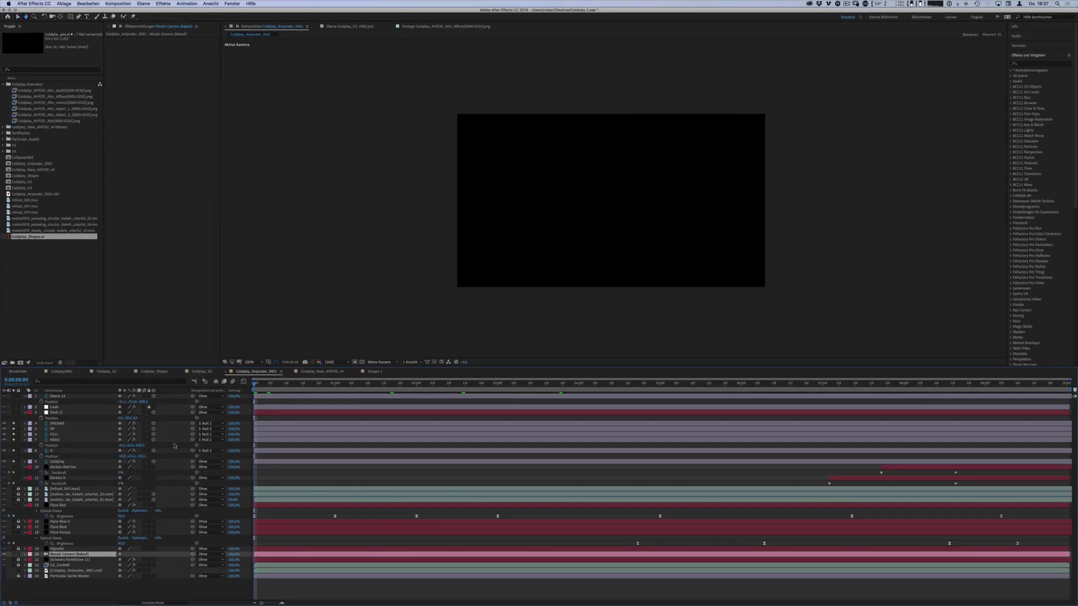